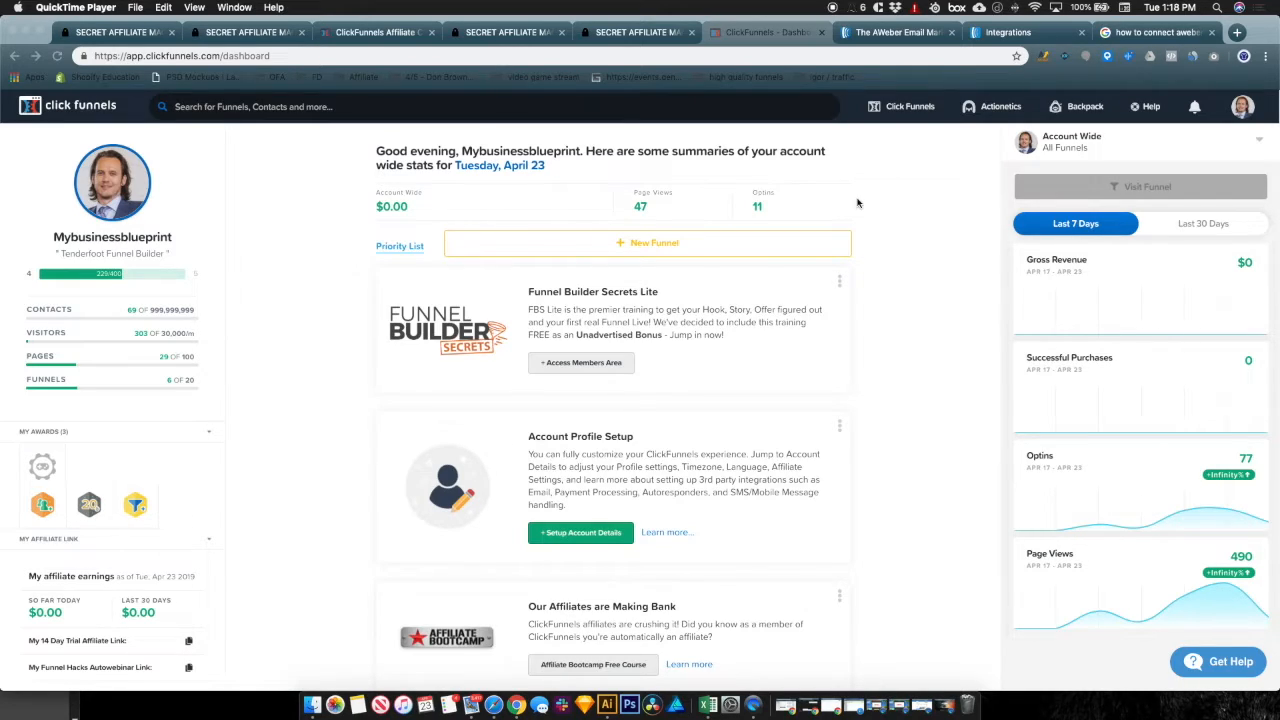
- Open the account's API integrations settings and start adding a new Aweber integration
{"action": "left_click", "coordinate": [919, 217]}
{"action": "mouse_move", "coordinate": [881, 133]}
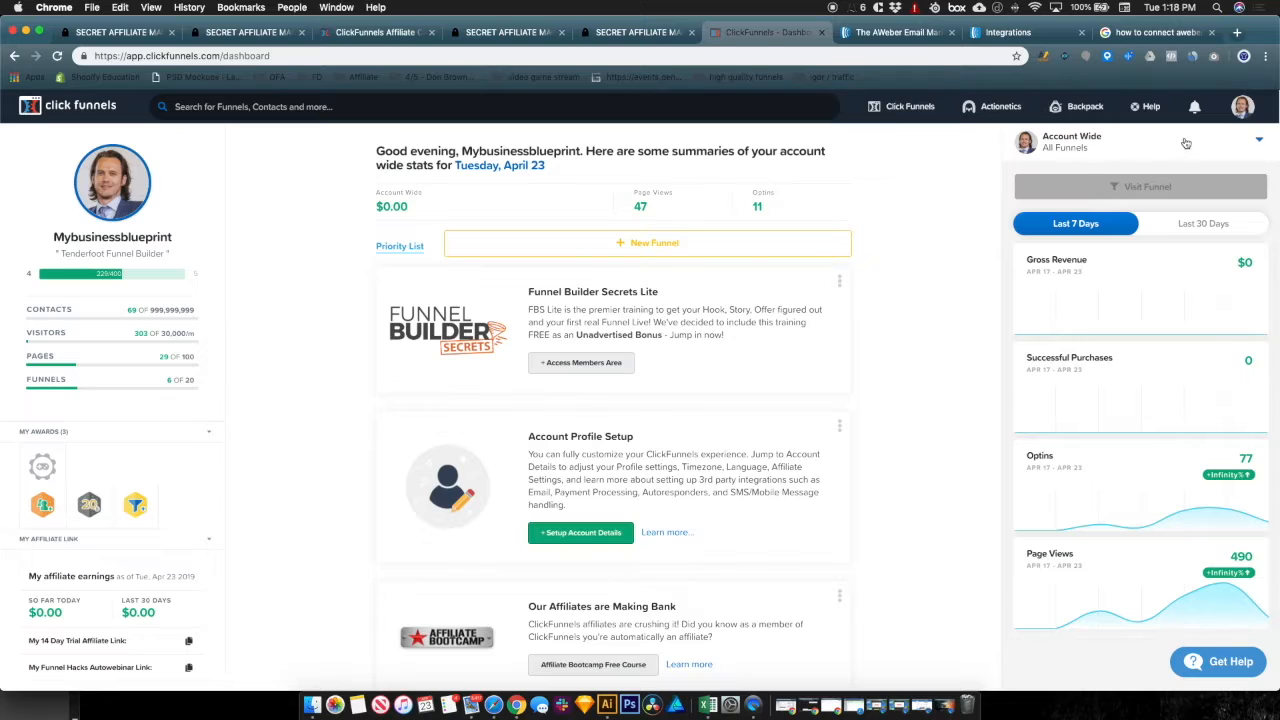
{"action": "mouse_move", "coordinate": [1242, 112]}
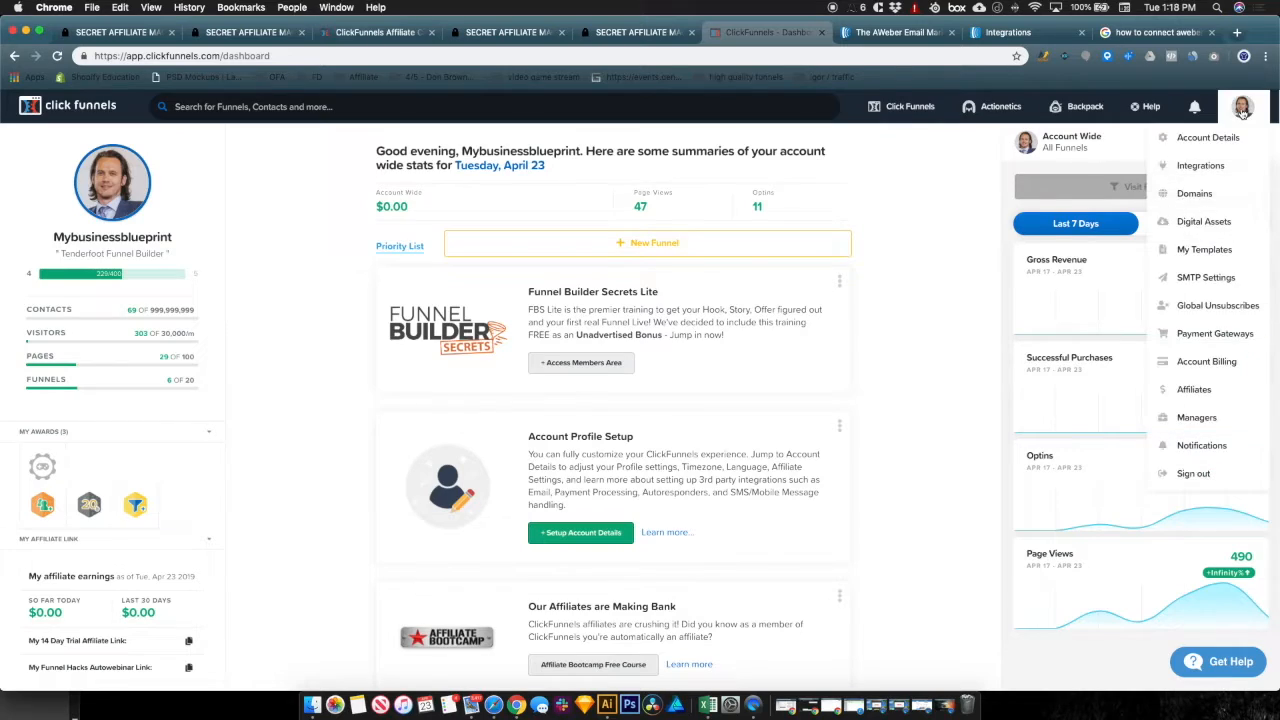
{"action": "left_click", "coordinate": [1212, 172]}
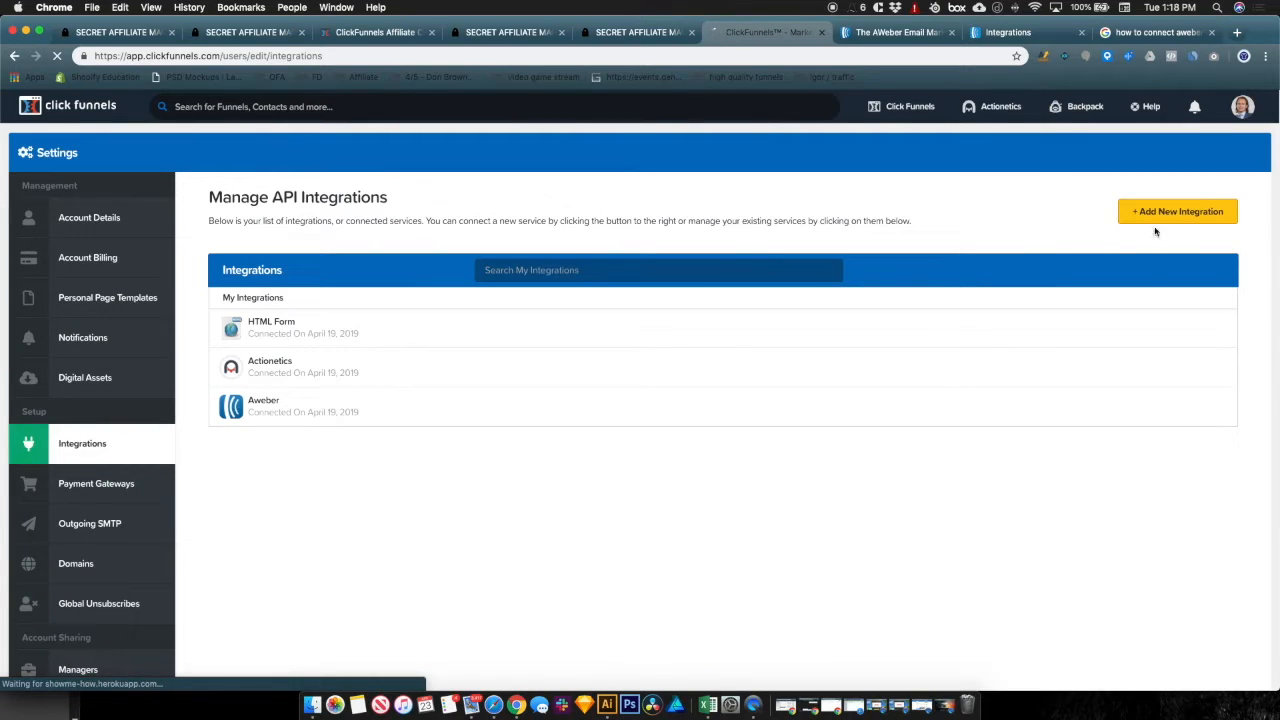
{"action": "left_click", "coordinate": [1180, 212]}
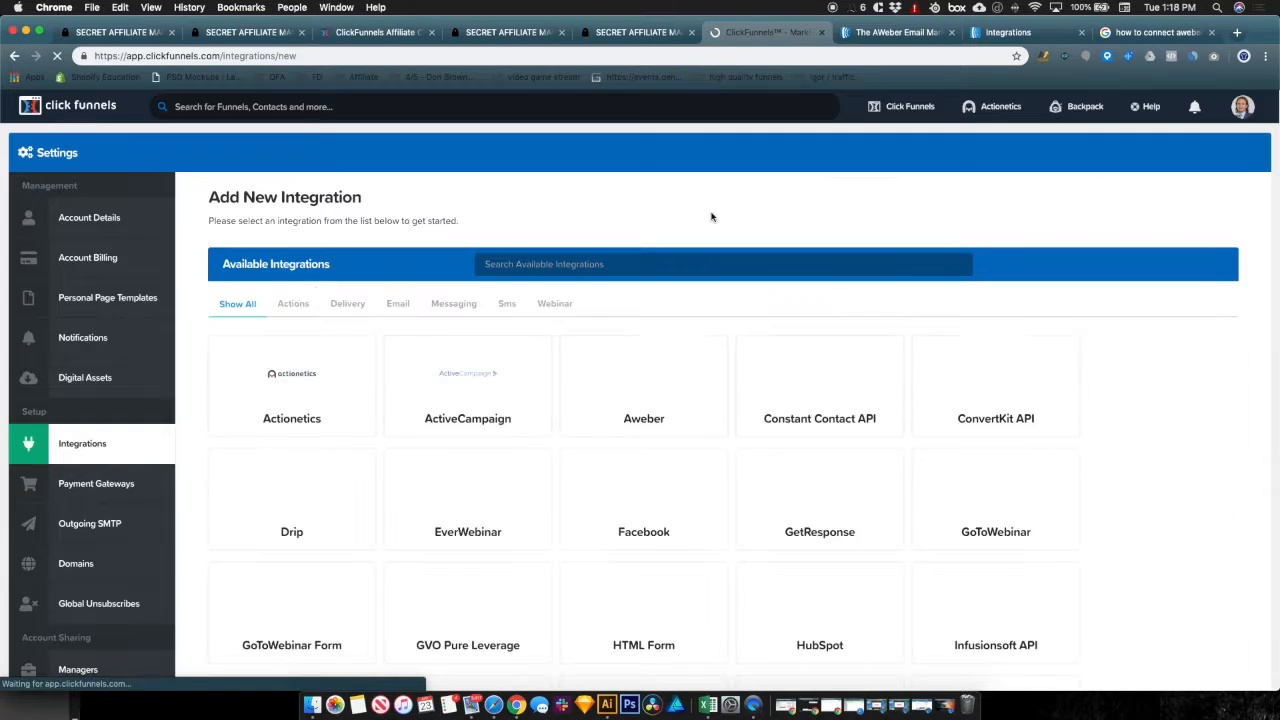
{"action": "scroll", "coordinate": [645, 232], "scroll_direction": "down", "scroll_amount": 1}
{"action": "left_click", "coordinate": [618, 390]}
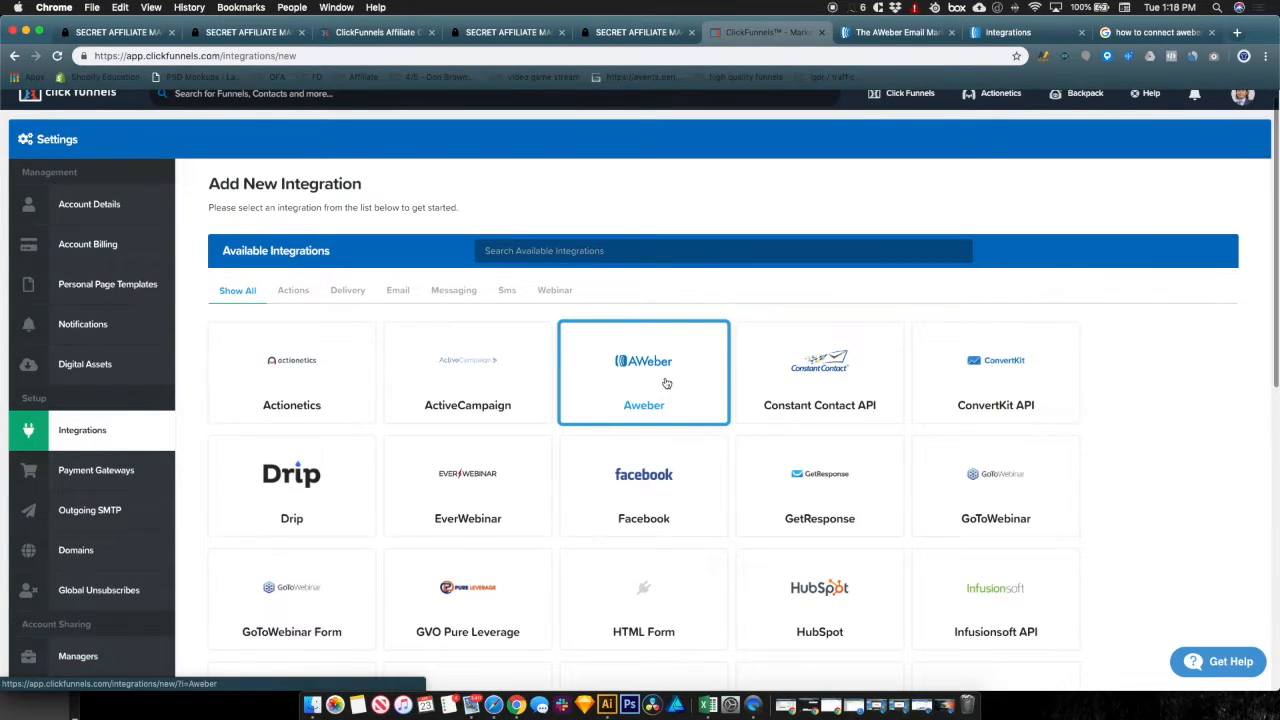
- Review the note about Aweber sign-up form requirements on the new integration page and dismiss the warning
{"action": "left_click_drag", "start_coordinate": [235, 314], "coordinate": [464, 326]}
{"action": "left_click", "coordinate": [600, 331]}
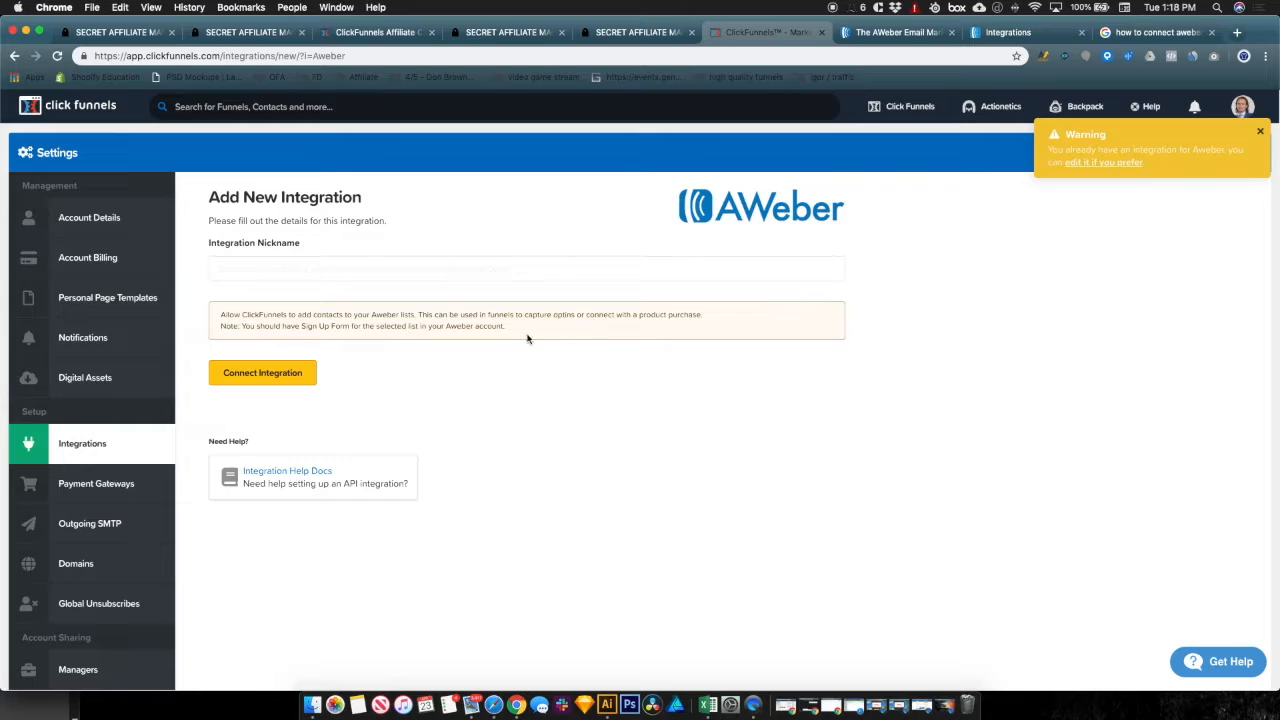
{"action": "left_click_drag", "start_coordinate": [528, 335], "coordinate": [657, 338]}
{"action": "left_click", "coordinate": [657, 338]}
{"action": "left_click", "coordinate": [1260, 131]}
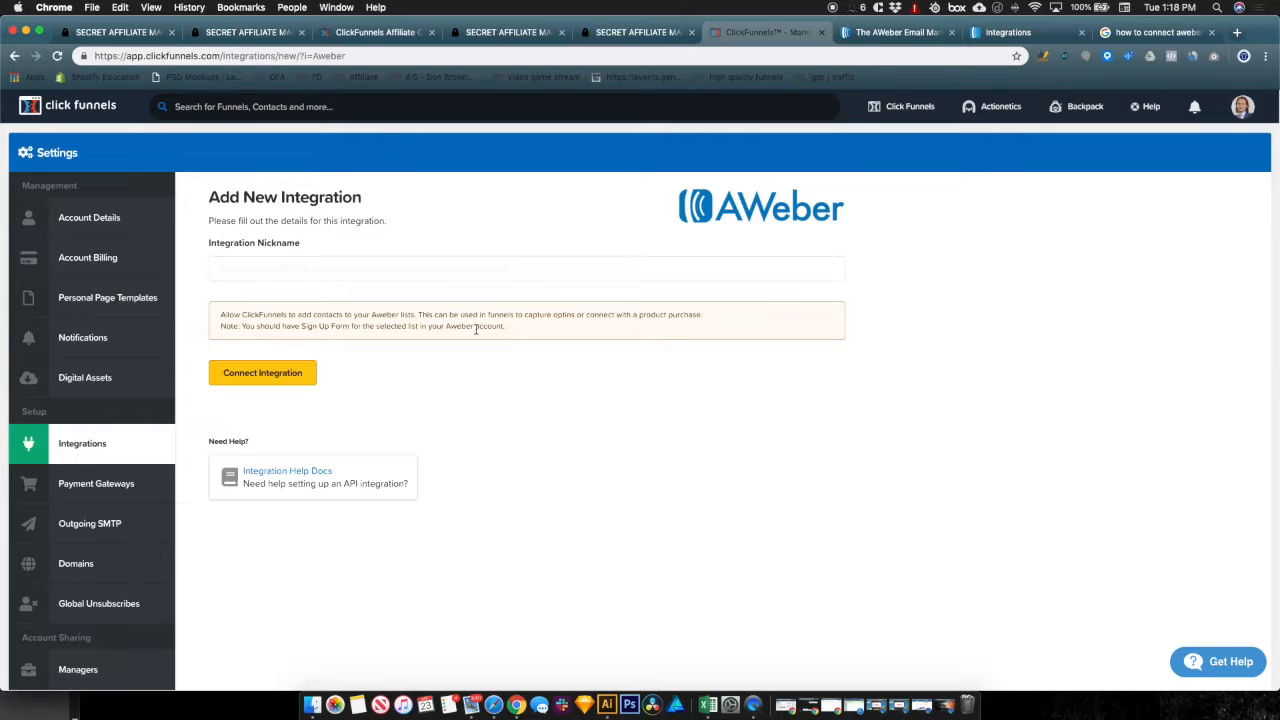
- Open the account details settings and dismiss the warning there
{"action": "left_click", "coordinate": [84, 222]}
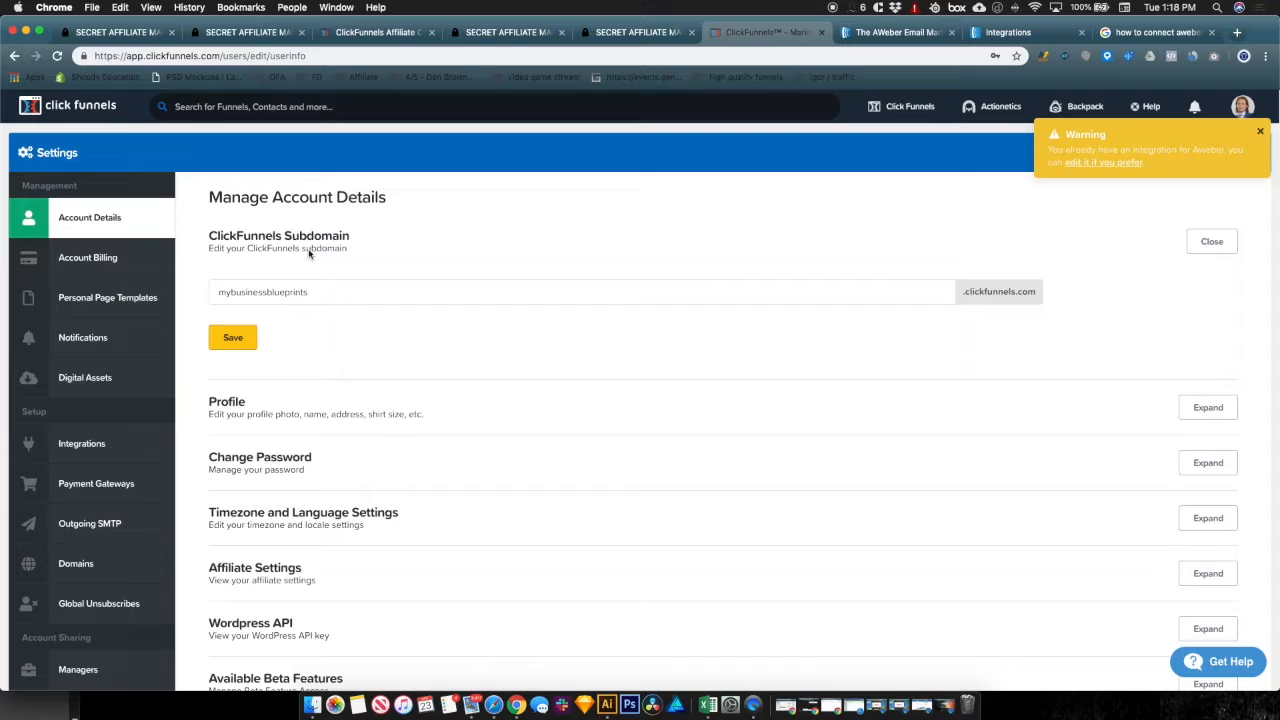
{"action": "left_click", "coordinate": [1260, 132]}
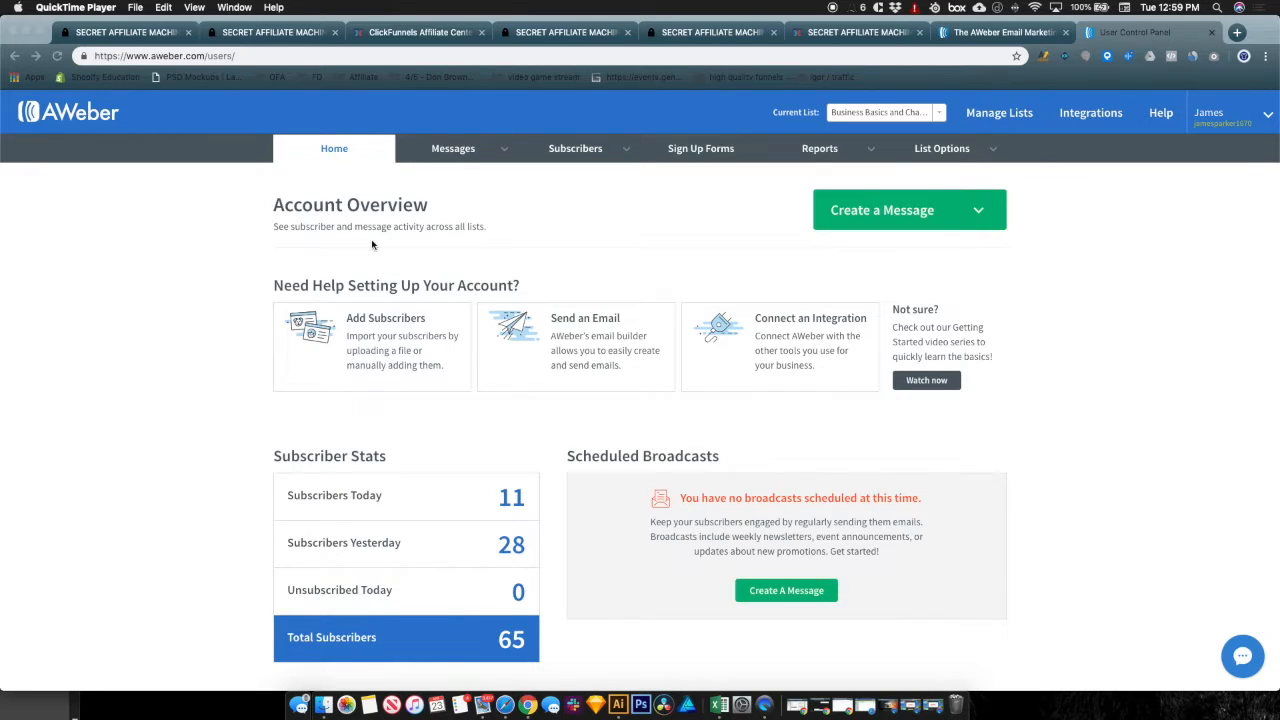
- In AWeber, look at the support chat form and the affiliate program page, and return to the account overview
{"action": "left_click", "coordinate": [1241, 657]}
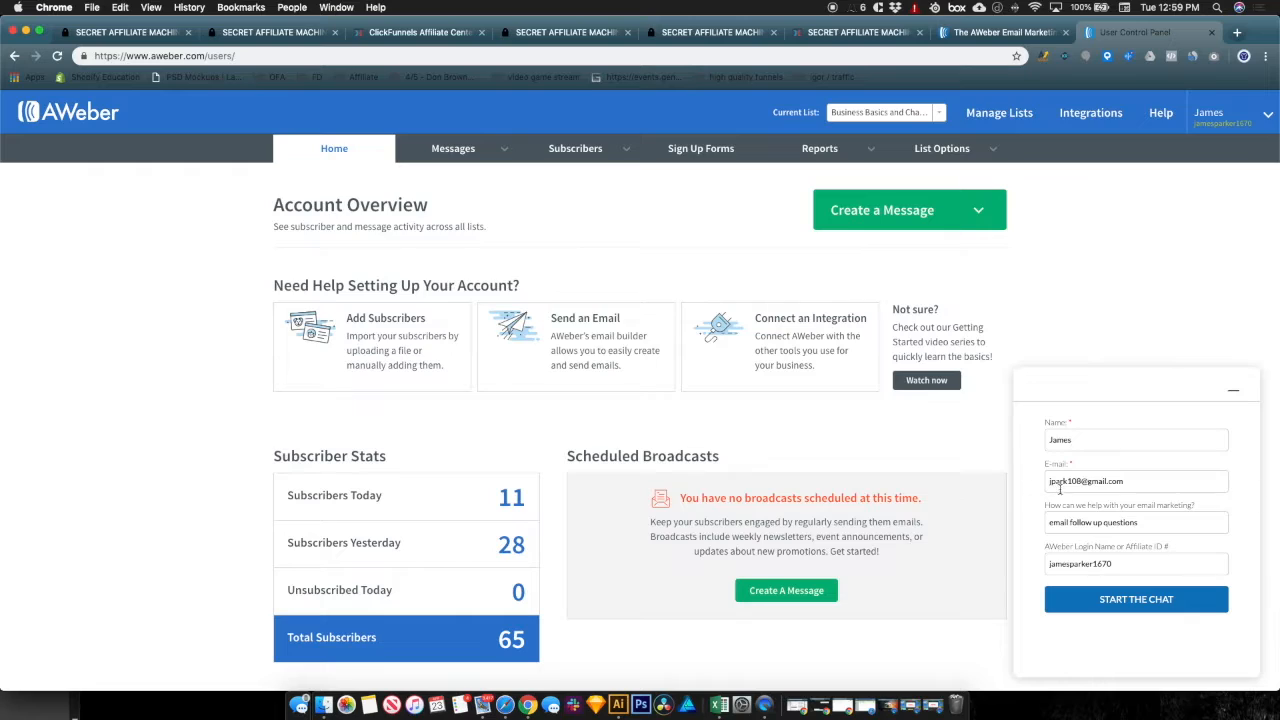
{"action": "left_click", "coordinate": [1236, 392]}
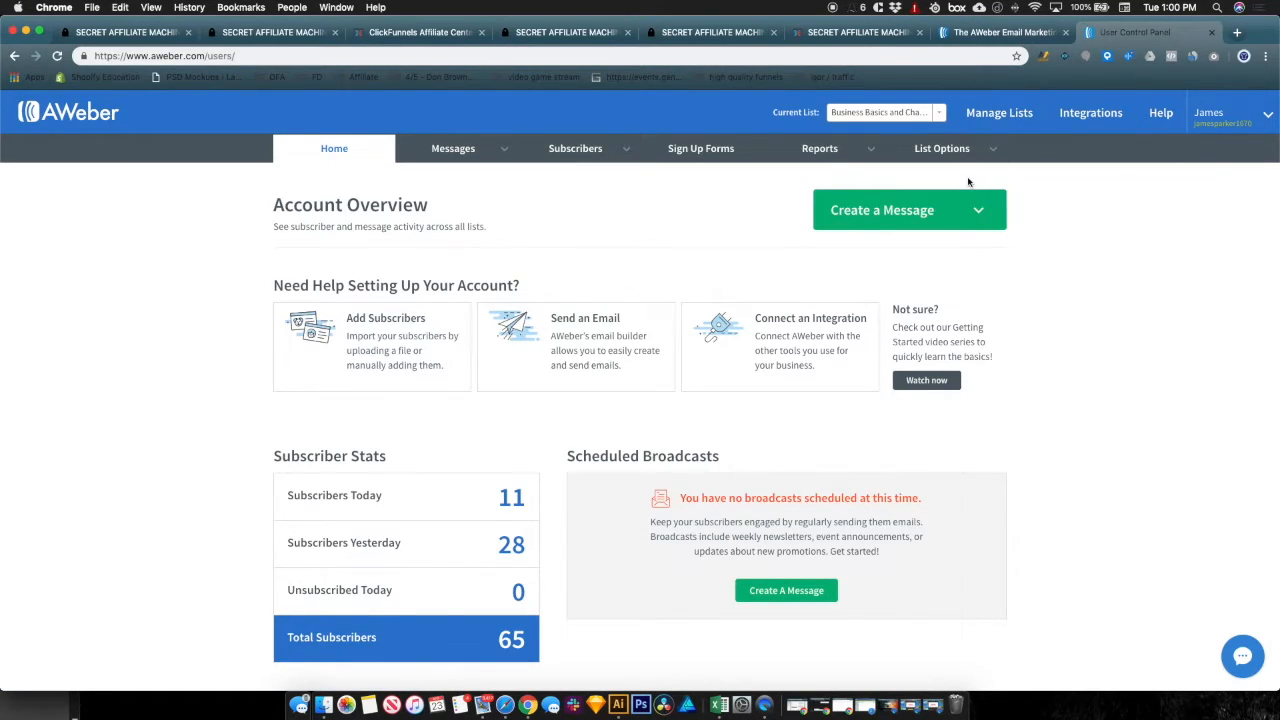
{"action": "left_click", "coordinate": [1005, 35]}
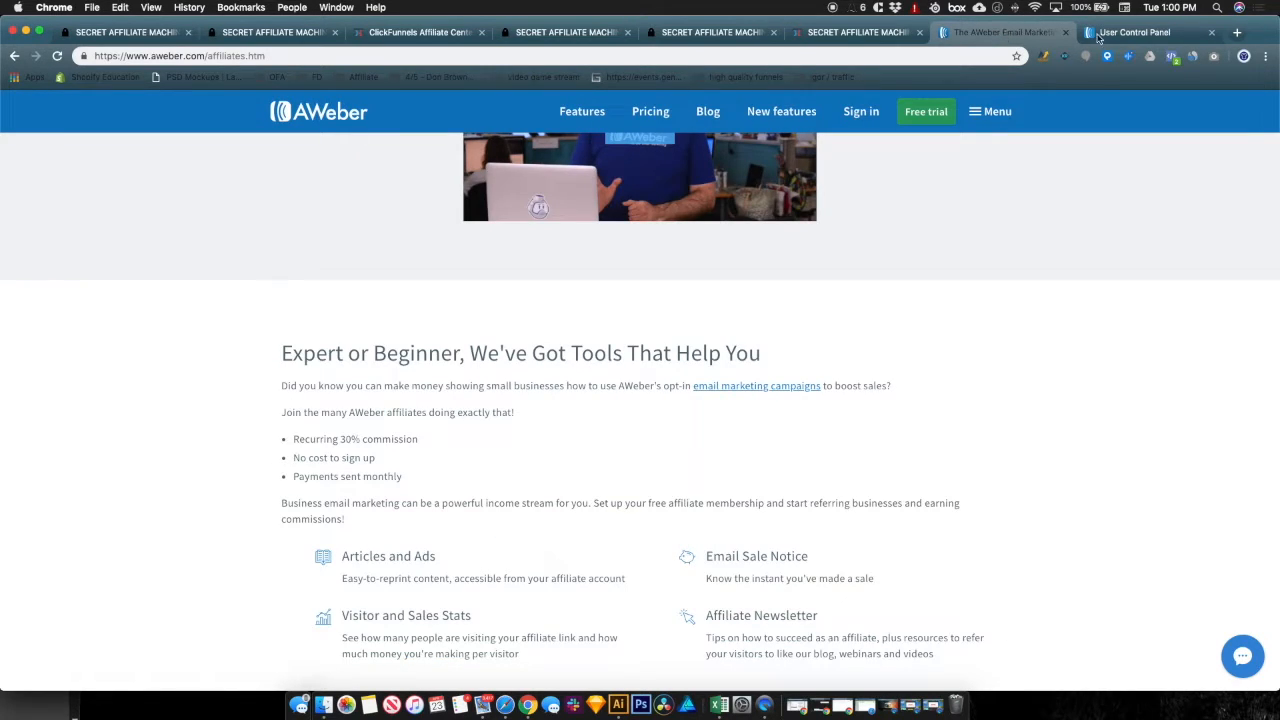
{"action": "left_click", "coordinate": [1140, 36]}
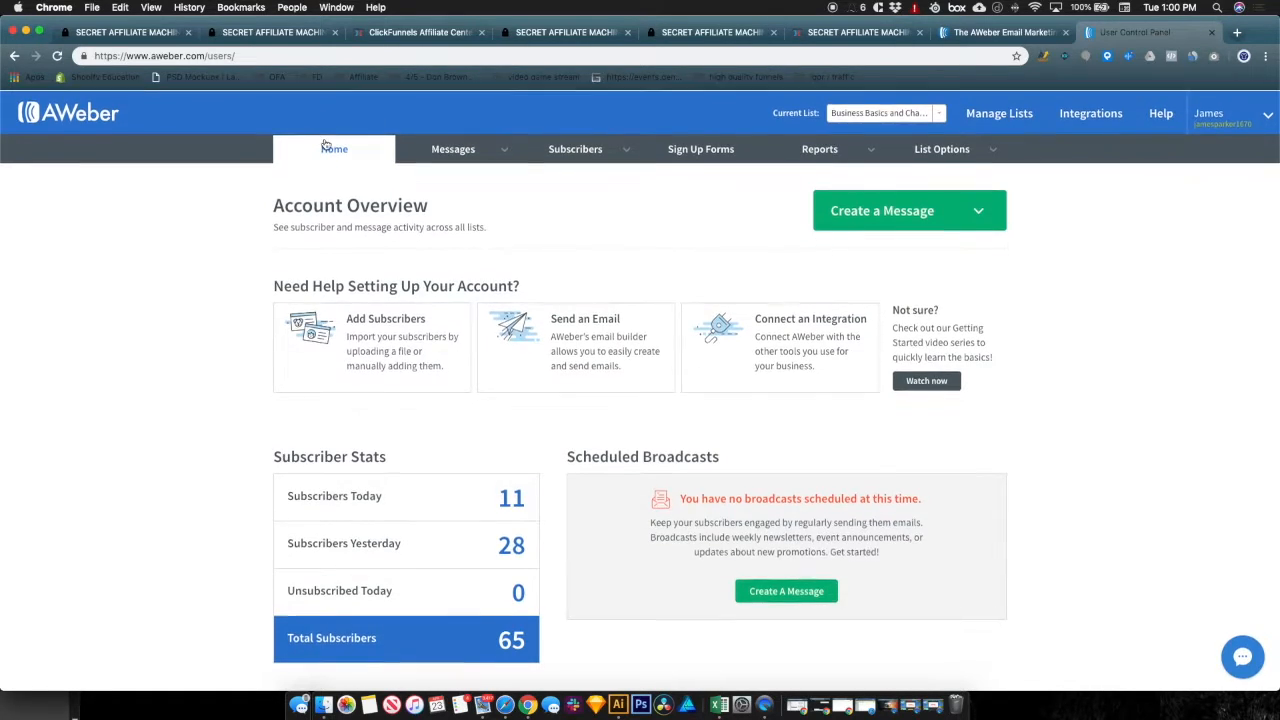
- Reload the AWeber account overview and examine today's and yesterday's figures in the subscriber stats
{"action": "left_click", "coordinate": [333, 368]}
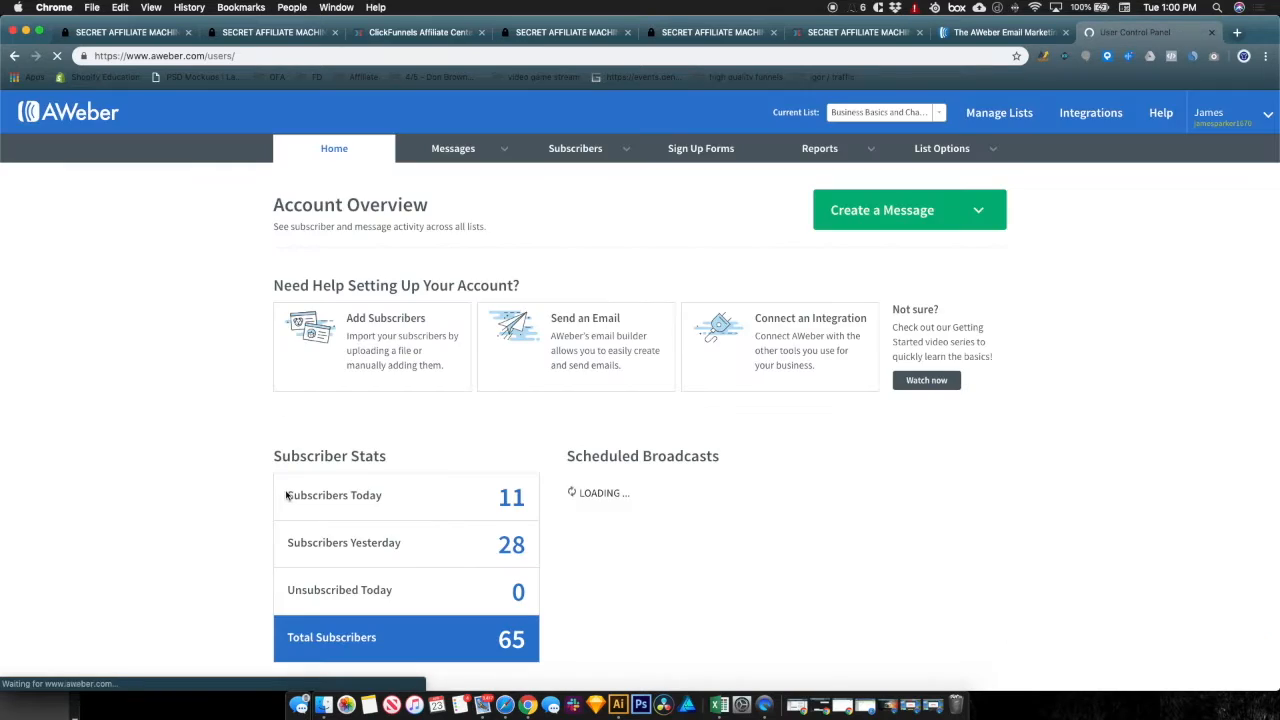
{"action": "mouse_move", "coordinate": [286, 494]}
{"action": "left_mouse_down"}
{"action": "mouse_move", "coordinate": [537, 609]}
{"action": "mouse_move", "coordinate": [295, 504]}
{"action": "mouse_move", "coordinate": [511, 590]}
{"action": "mouse_move", "coordinate": [534, 640]}
{"action": "mouse_move", "coordinate": [271, 504]}
{"action": "left_mouse_up"}
{"action": "left_click", "coordinate": [537, 605]}
{"action": "left_click", "coordinate": [290, 495]}
{"action": "left_click", "coordinate": [290, 494]}
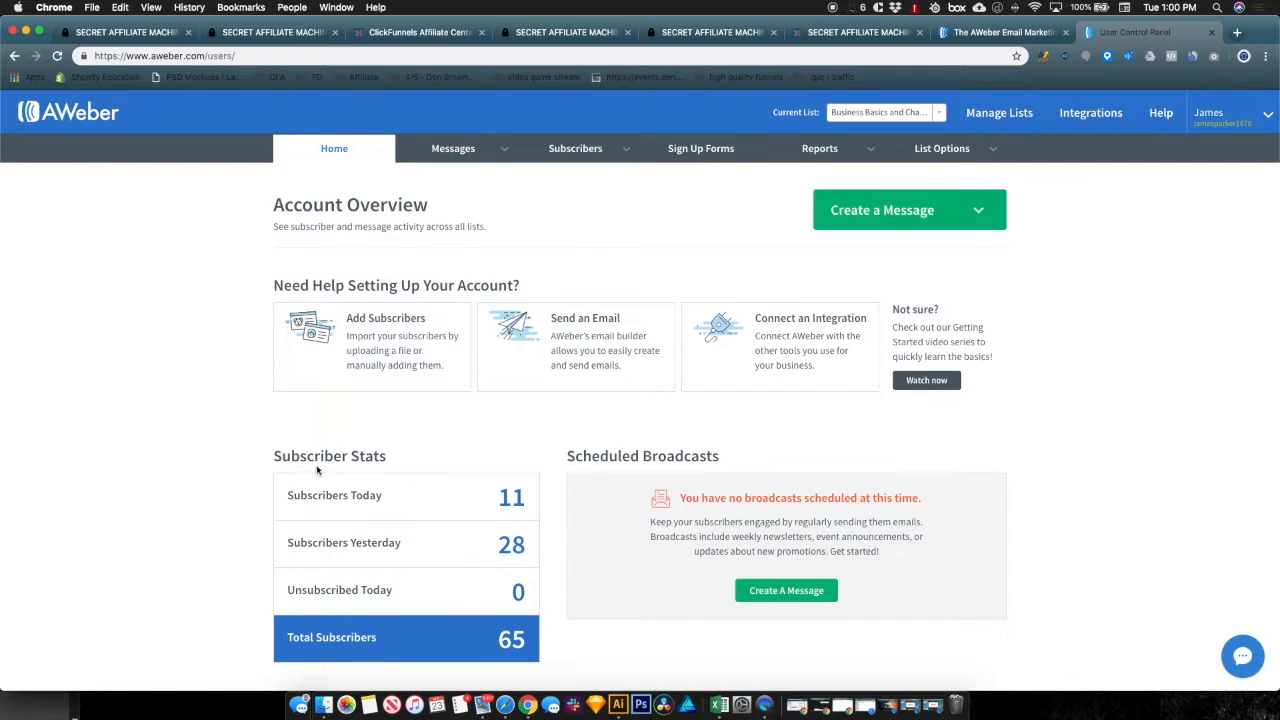
{"action": "left_click_drag", "start_coordinate": [502, 492], "coordinate": [530, 546]}
{"action": "left_click", "coordinate": [534, 542]}
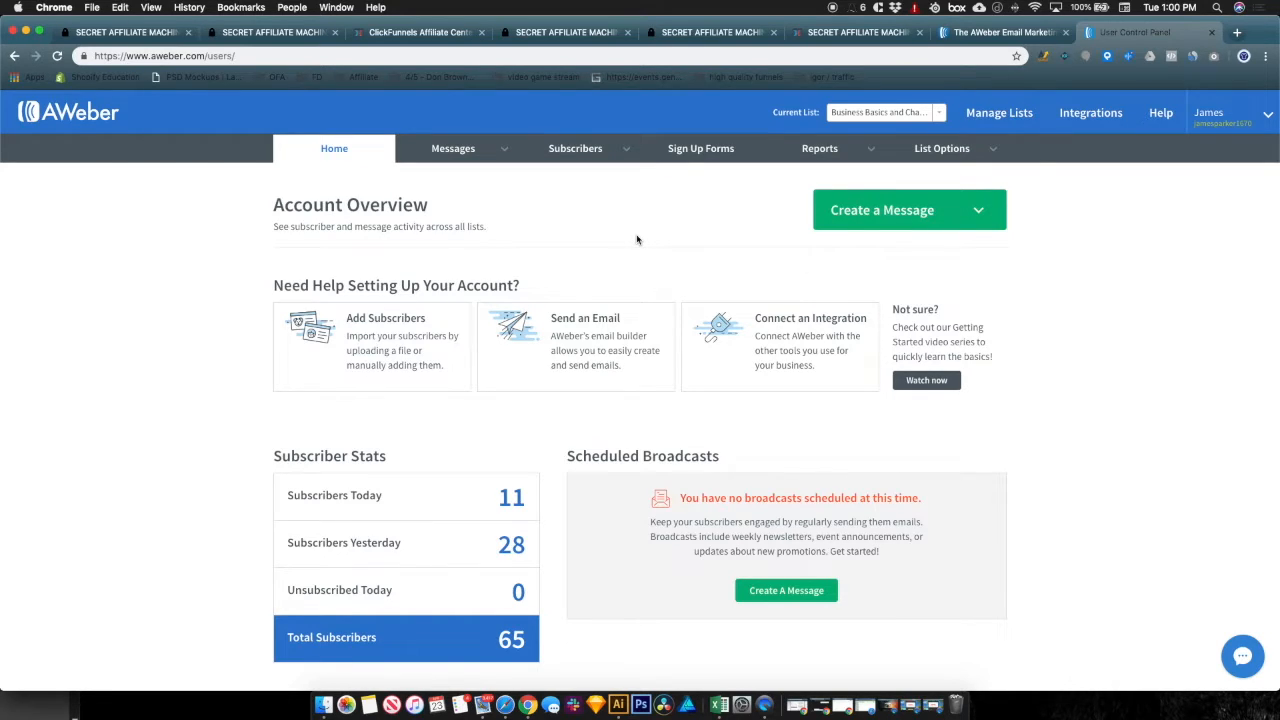
- Start creating a new list from list management and review its company name and website fields
{"action": "left_click", "coordinate": [1021, 118]}
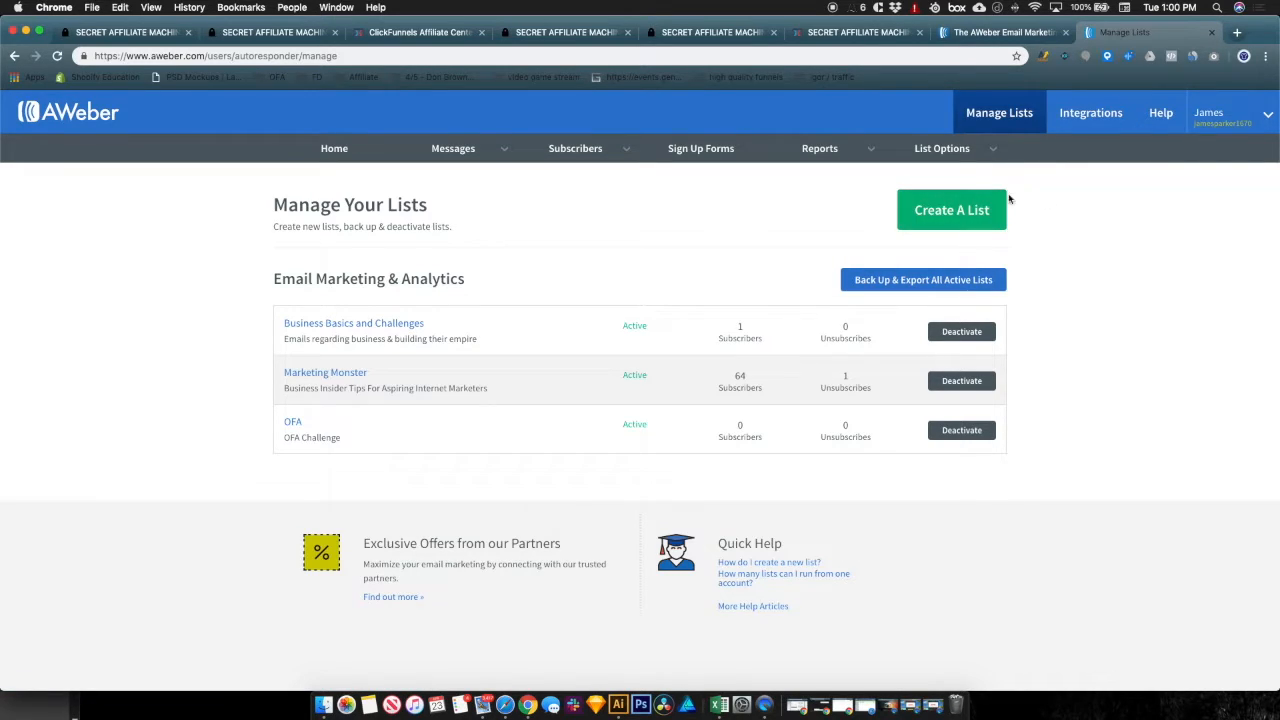
{"action": "left_click", "coordinate": [944, 210]}
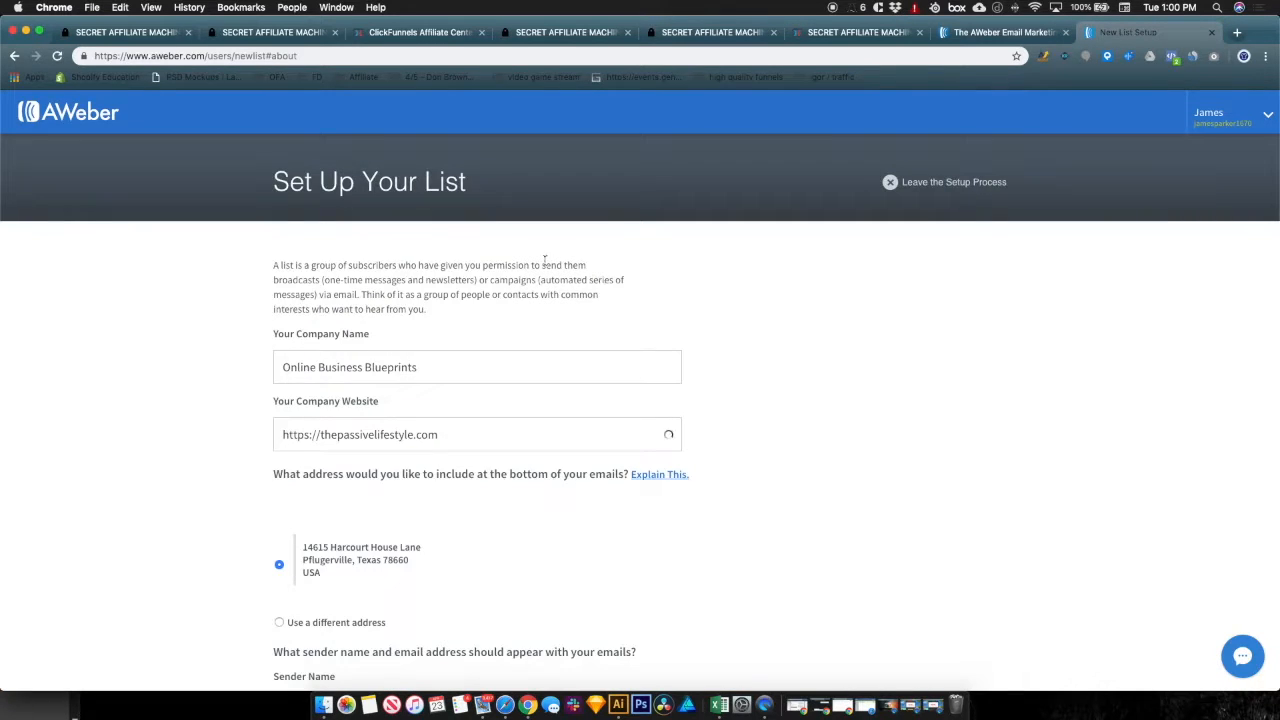
{"action": "scroll", "coordinate": [500, 268], "scroll_direction": "down", "scroll_amount": 2}
{"action": "left_click_drag", "start_coordinate": [471, 317], "coordinate": [273, 321]}
{"action": "left_click", "coordinate": [338, 318]}
{"action": "triple_click", "coordinate": [507, 317]}
{"action": "left_click", "coordinate": [471, 314]}
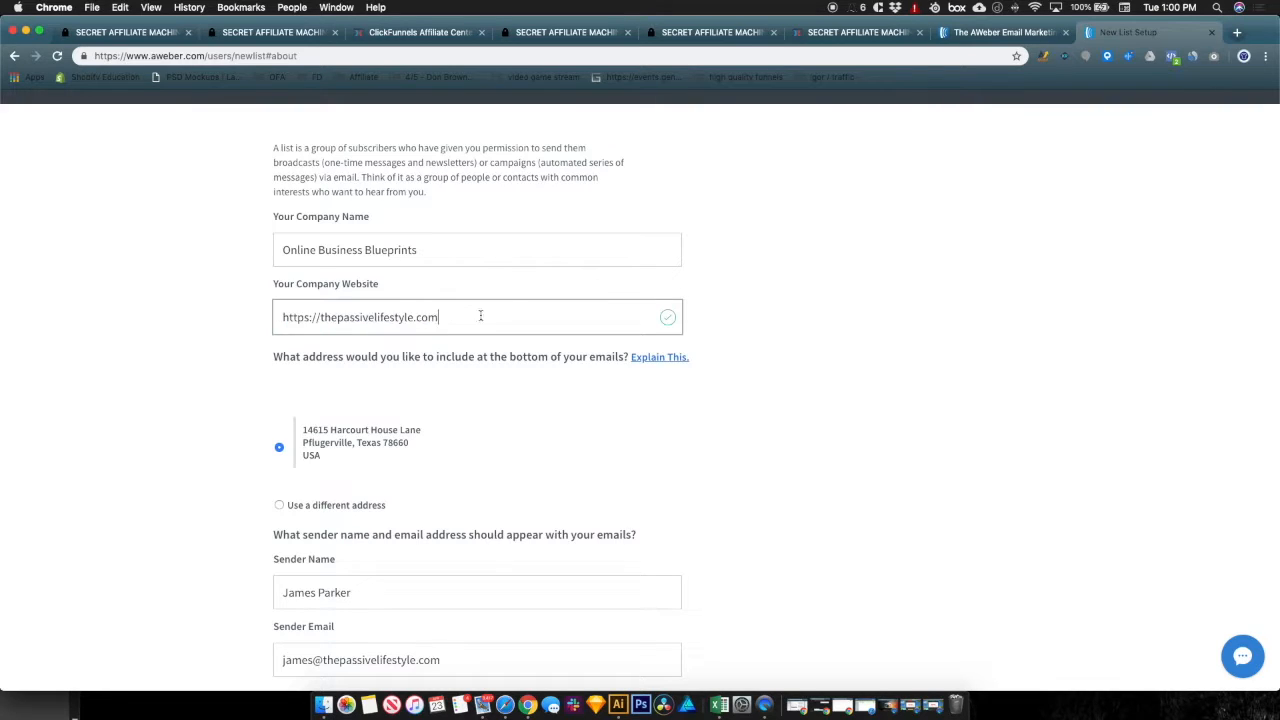
{"action": "left_click", "coordinate": [176, 199]}
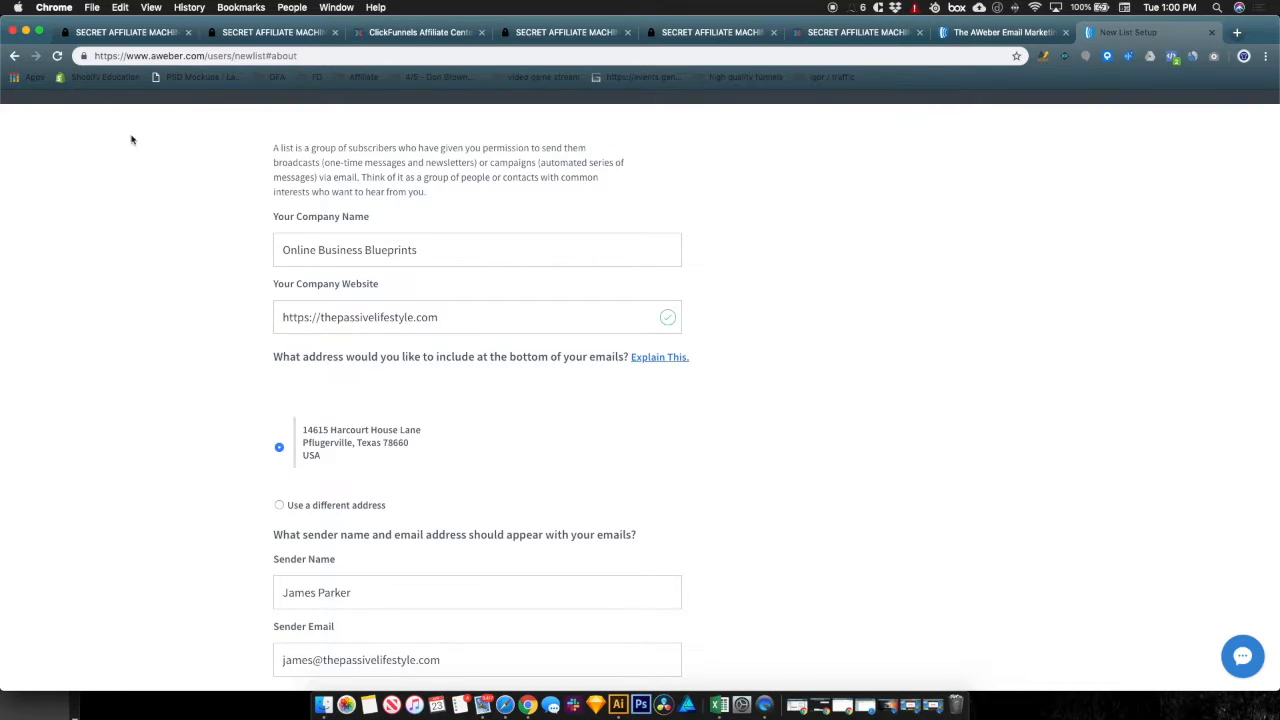
{"action": "left_click_drag", "start_coordinate": [451, 197], "coordinate": [276, 145]}
{"action": "left_click", "coordinate": [328, 204]}
{"action": "left_click", "coordinate": [232, 36]}
{"action": "left_click", "coordinate": [336, 56]}
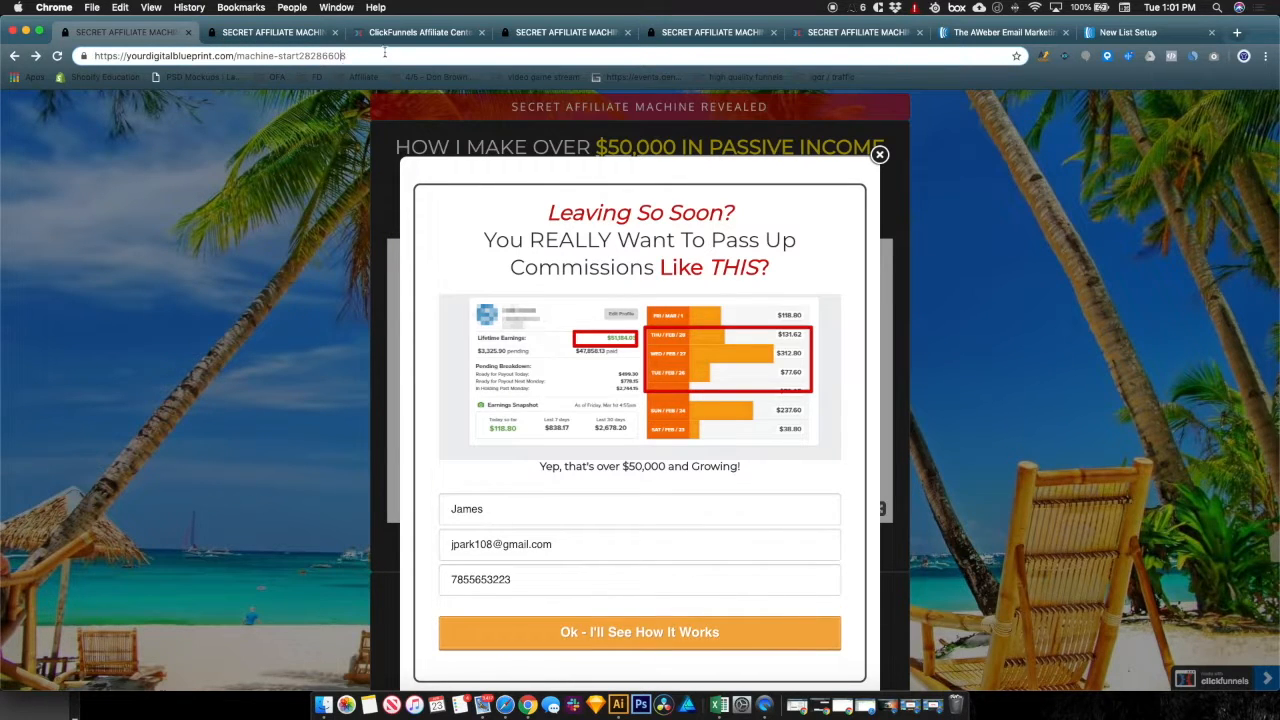
{"action": "left_click", "coordinate": [1102, 34]}
{"action": "left_click", "coordinate": [443, 317]}
{"action": "key", "text": "ctrl+a"}
{"action": "type", "text": "https://yourdigitalblueprint.com/machine-start28286608"}
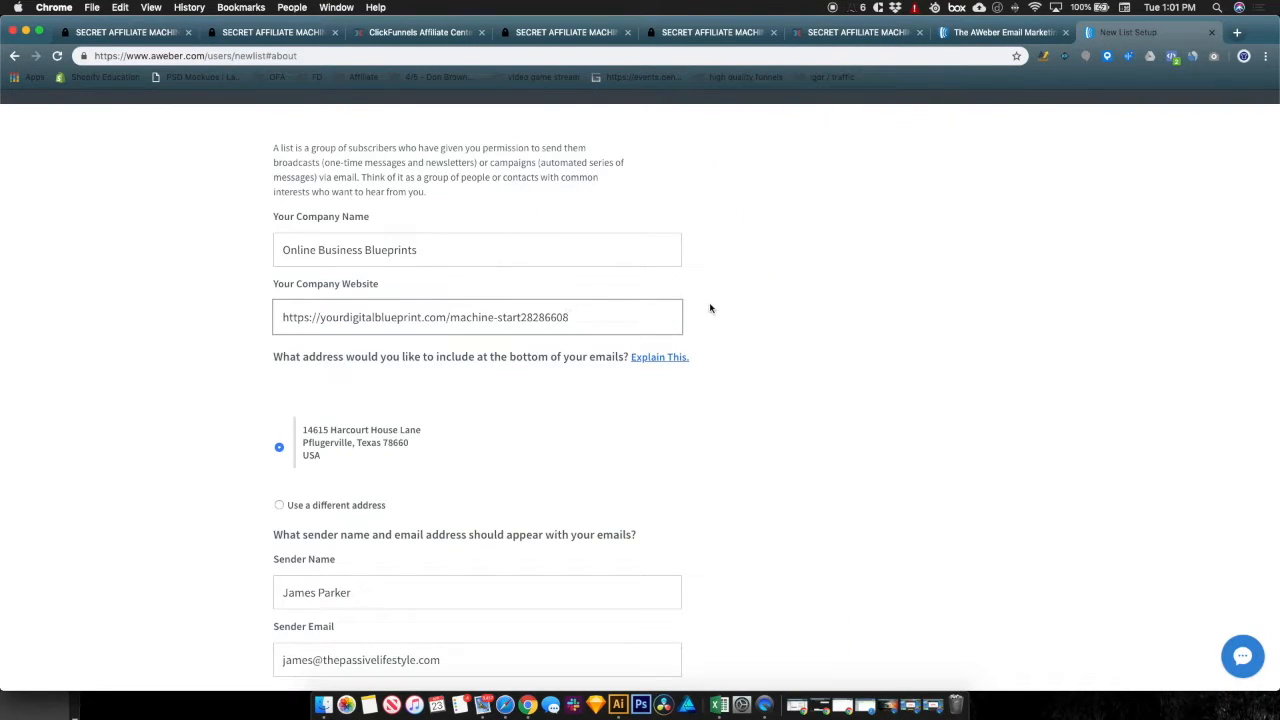
{"action": "key", "text": "super+a"}
{"action": "left_click", "coordinate": [750, 310]}
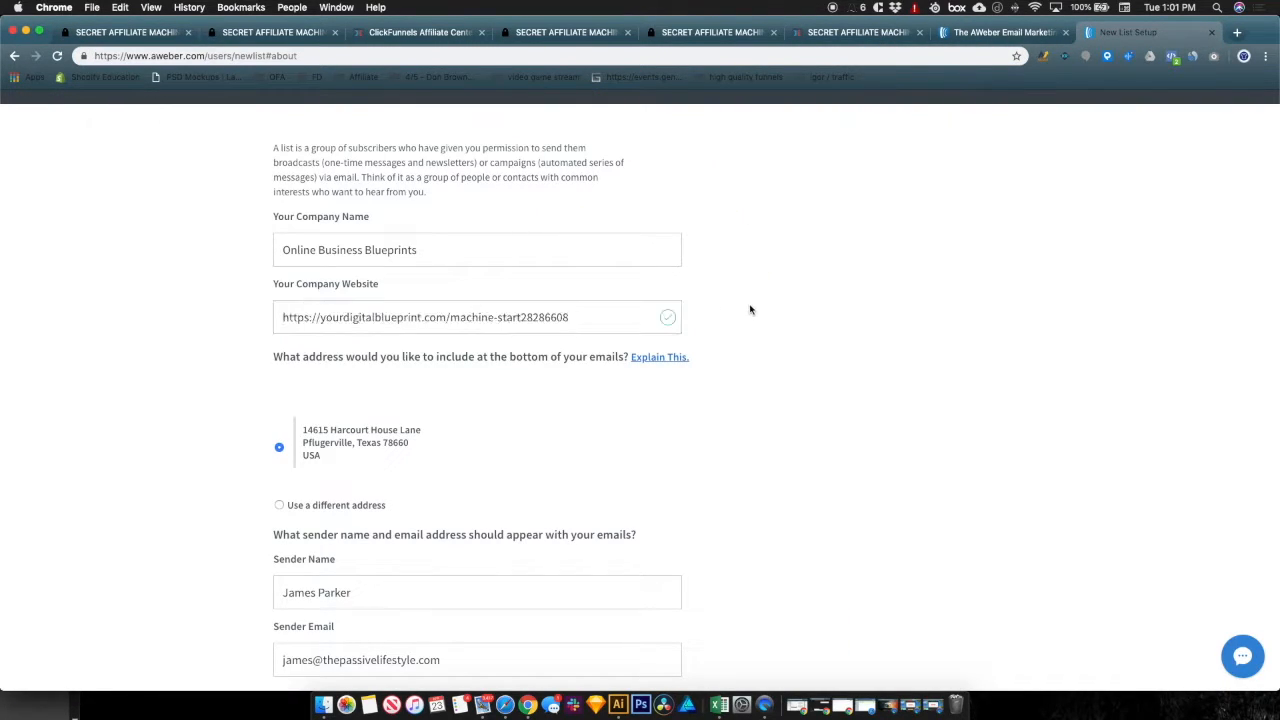
- Review the sender name and sender email fields of the new list
{"action": "scroll", "coordinate": [430, 375], "scroll_direction": "down", "scroll_amount": 4}
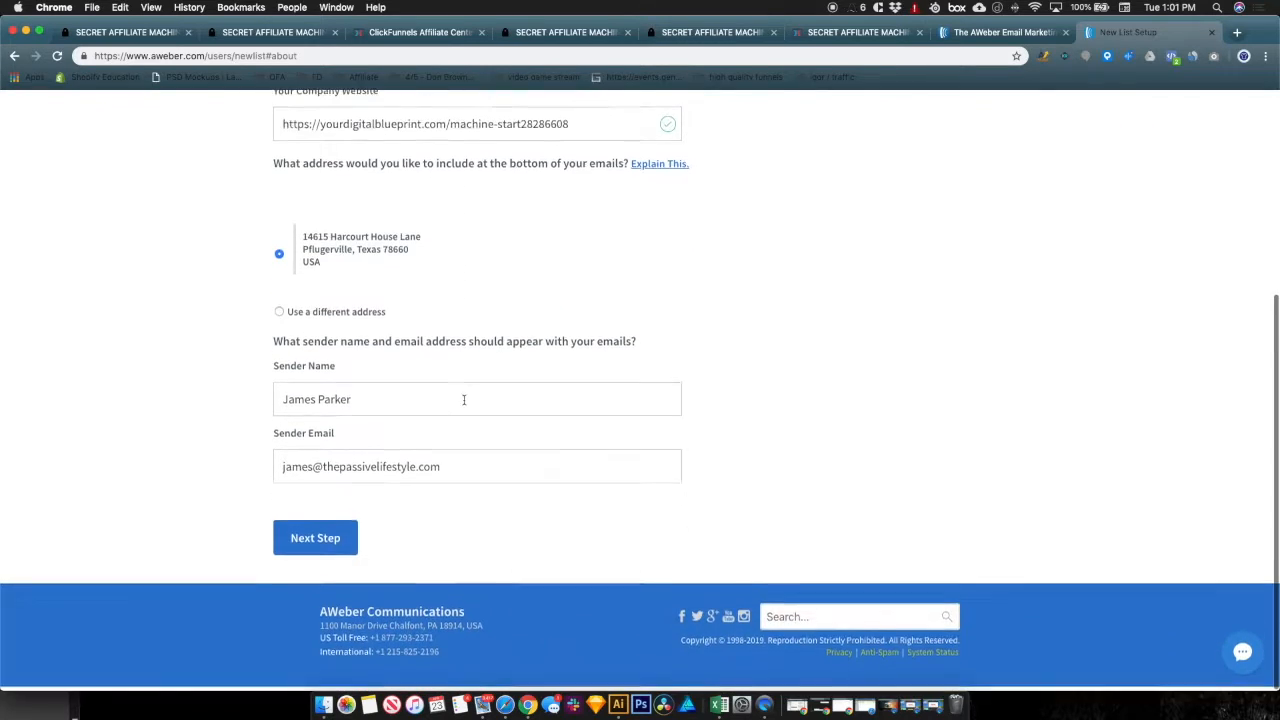
{"action": "left_click_drag", "start_coordinate": [469, 471], "coordinate": [273, 472]}
{"action": "left_click", "coordinate": [318, 442]}
{"action": "left_click_drag", "start_coordinate": [380, 405], "coordinate": [298, 404]}
{"action": "left_click", "coordinate": [237, 410]}
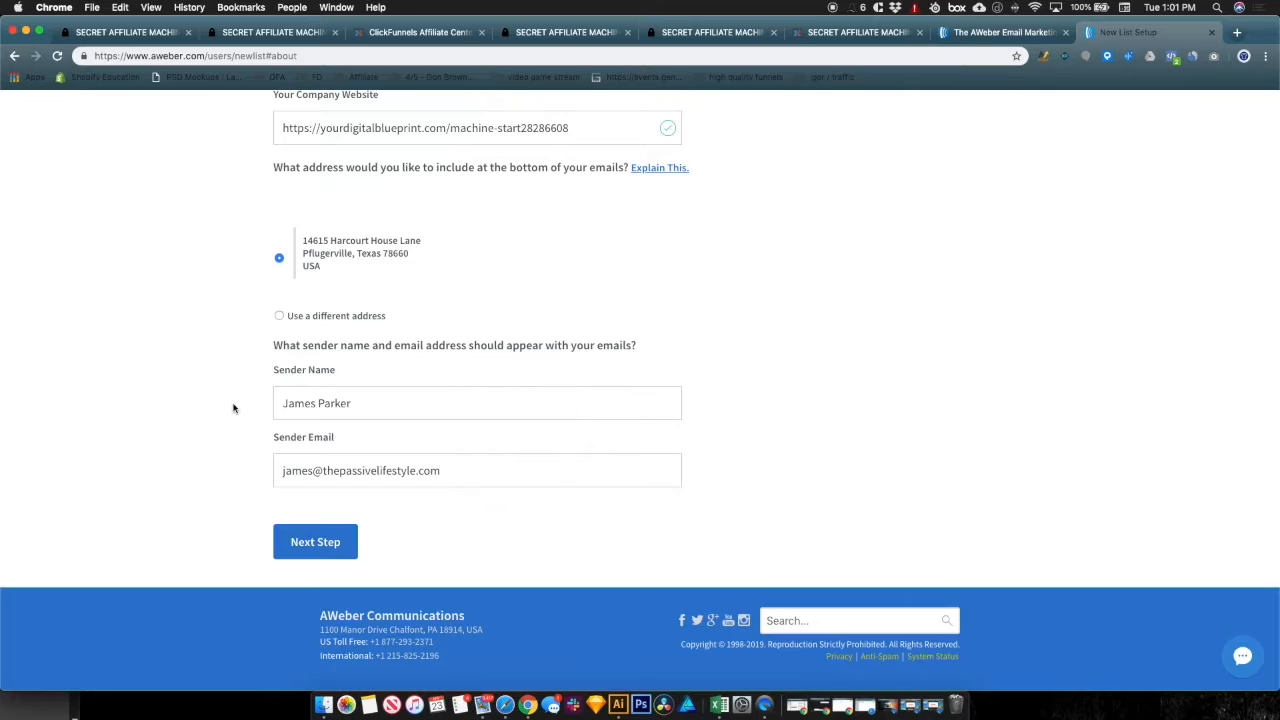
- Choose to use a different postal address at the bottom of the list's emails
{"action": "scroll", "coordinate": [378, 352], "scroll_direction": "up", "scroll_amount": 5}
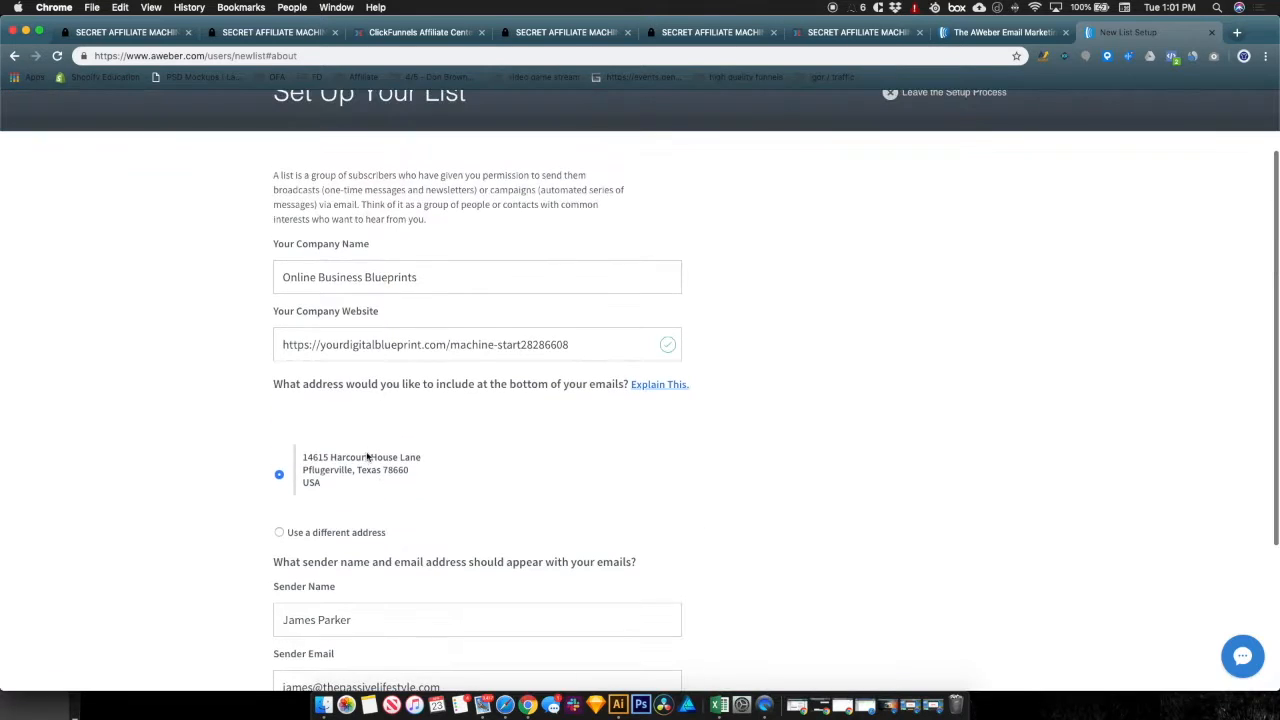
{"action": "left_click", "coordinate": [279, 532]}
{"action": "scroll", "coordinate": [362, 490], "scroll_direction": "down", "scroll_amount": 10}
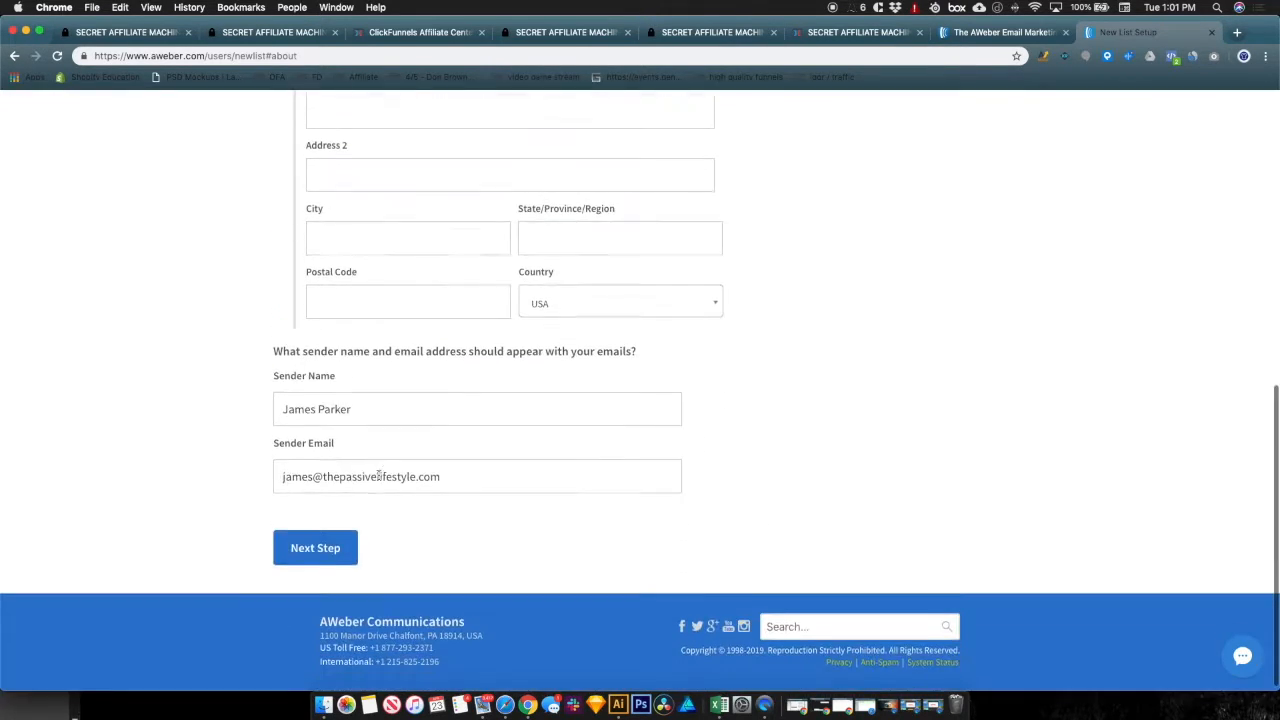
- Examine the sender email address and the domain it uses
{"action": "left_click", "coordinate": [465, 472]}
{"action": "left_click_drag", "start_coordinate": [441, 472], "coordinate": [284, 476]}
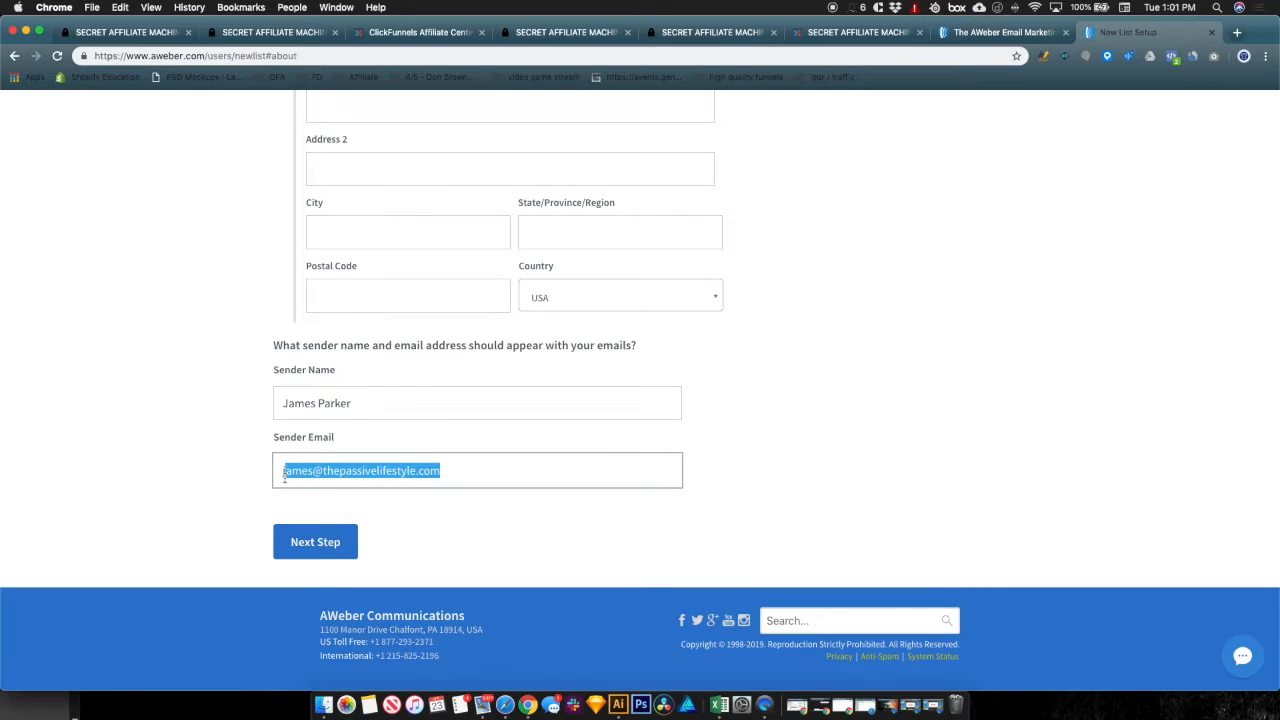
{"action": "left_click", "coordinate": [477, 470]}
{"action": "left_click_drag", "start_coordinate": [477, 470], "coordinate": [270, 478]}
{"action": "left_click", "coordinate": [313, 474]}
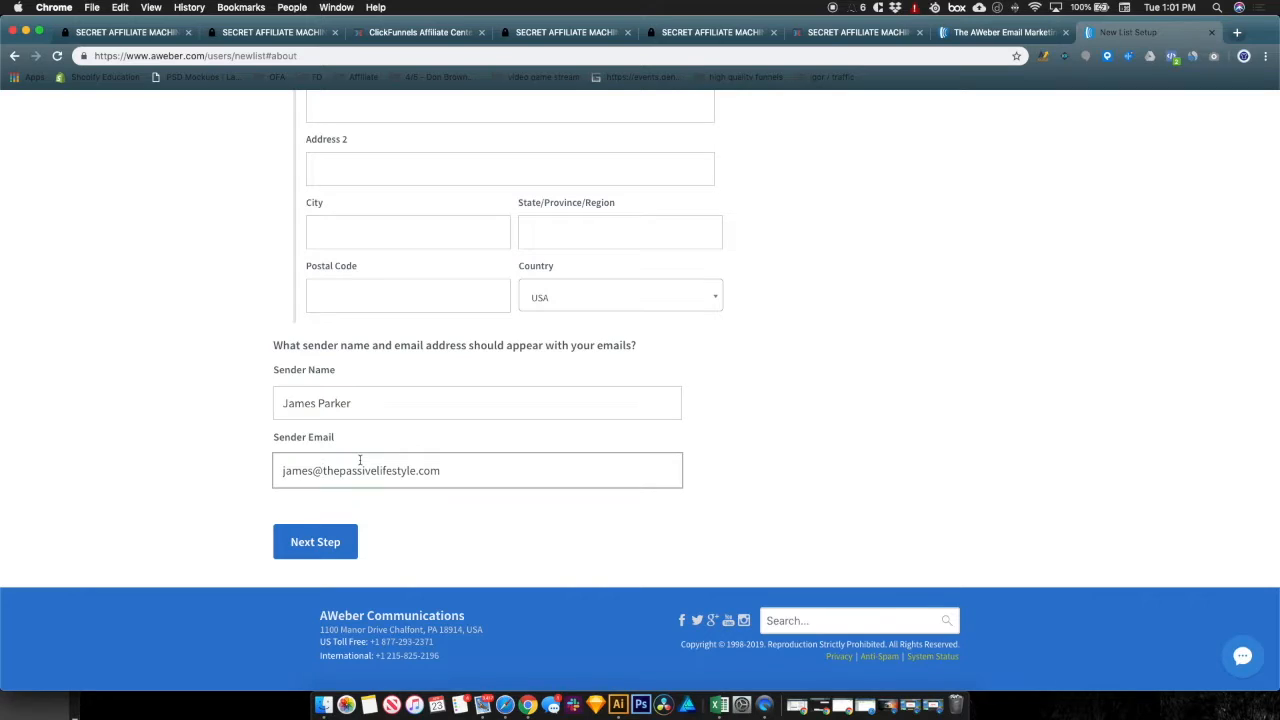
{"action": "mouse_move", "coordinate": [450, 469]}
{"action": "left_mouse_down"}
{"action": "mouse_move", "coordinate": [277, 471]}
{"action": "mouse_move", "coordinate": [451, 476]}
{"action": "left_mouse_up"}
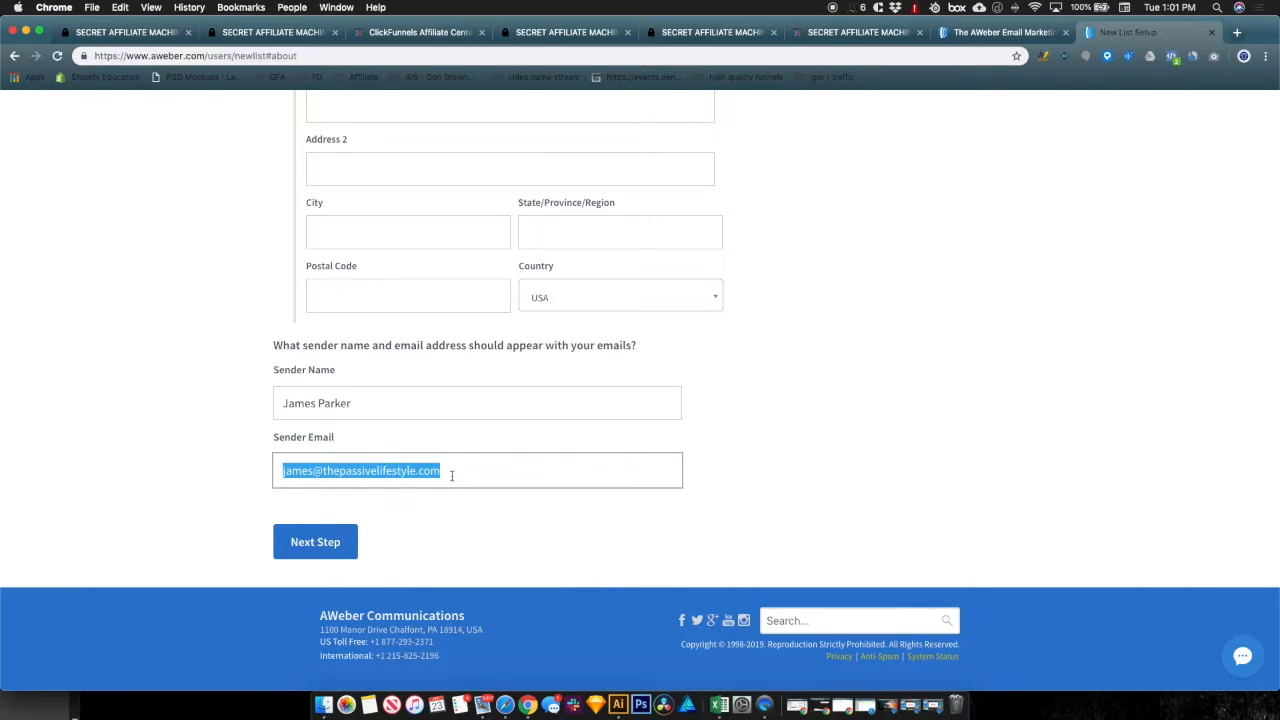
{"action": "left_click", "coordinate": [446, 474]}
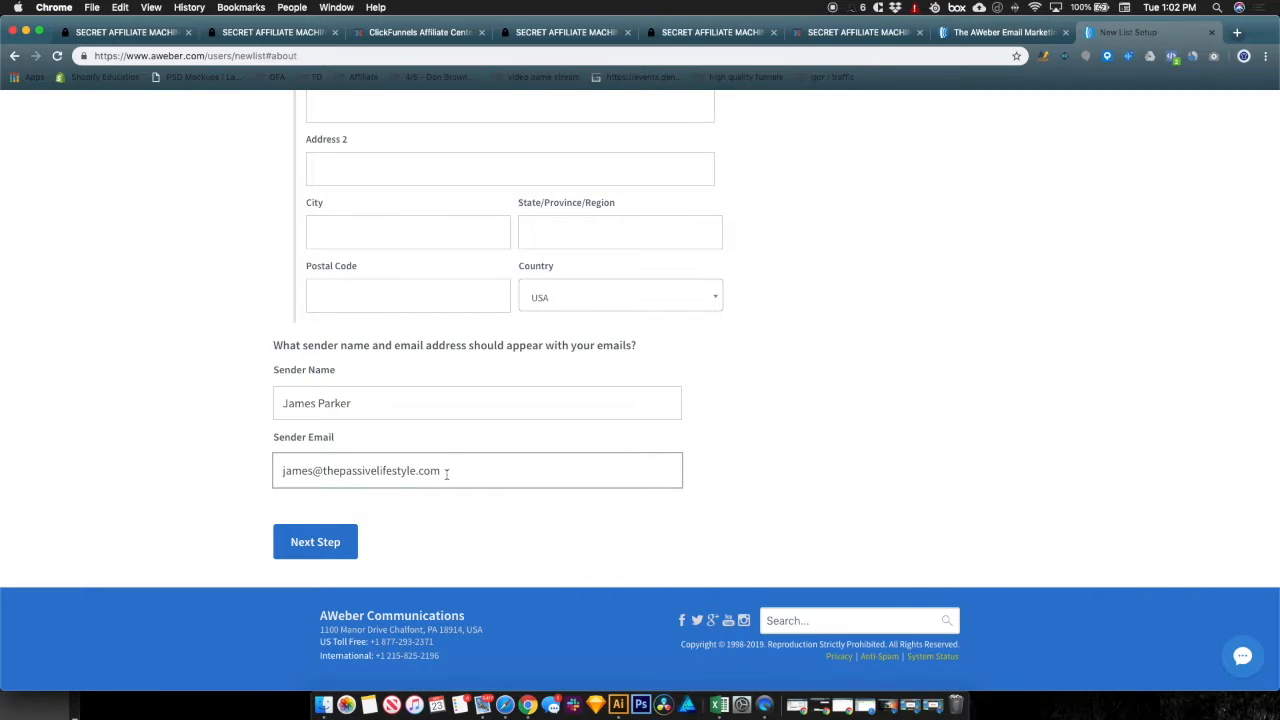
- Leave the list setup without creating the list
{"action": "scroll", "coordinate": [600, 450], "scroll_direction": "up", "scroll_amount": 4}
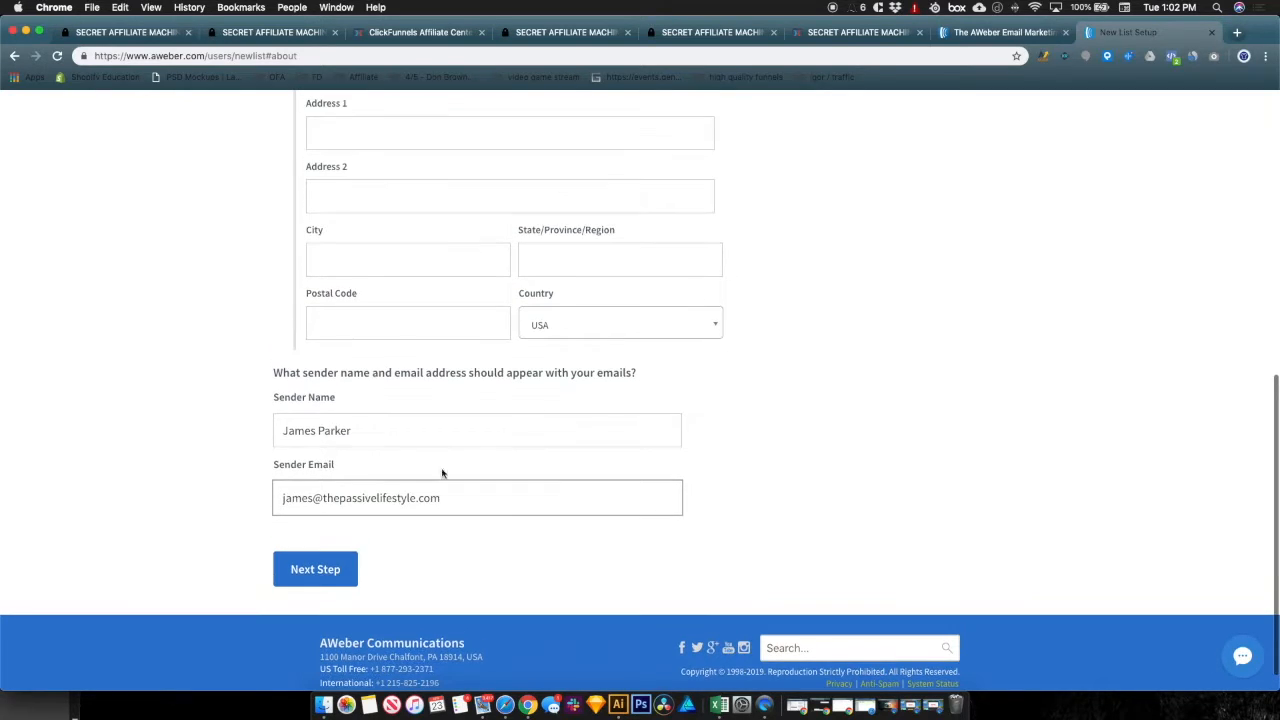
{"action": "scroll", "coordinate": [597, 496], "scroll_direction": "up", "scroll_amount": 10}
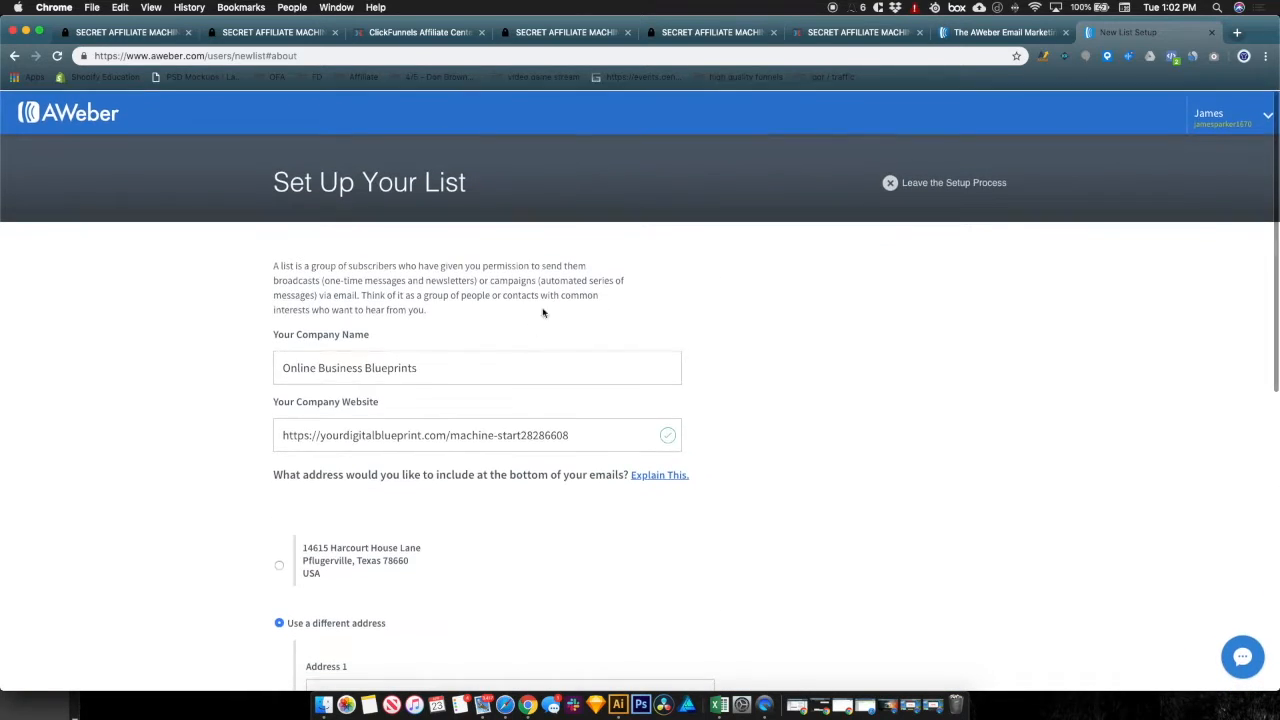
{"action": "left_click", "coordinate": [888, 184]}
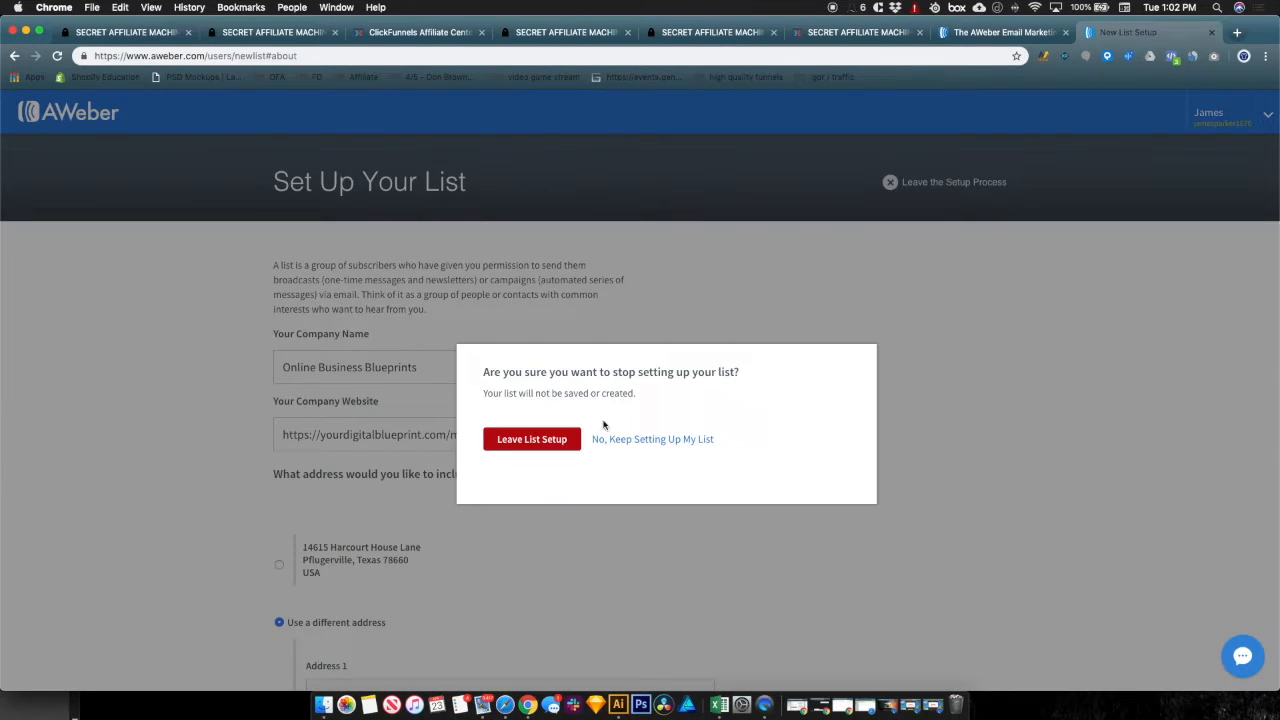
{"action": "left_click", "coordinate": [572, 439]}
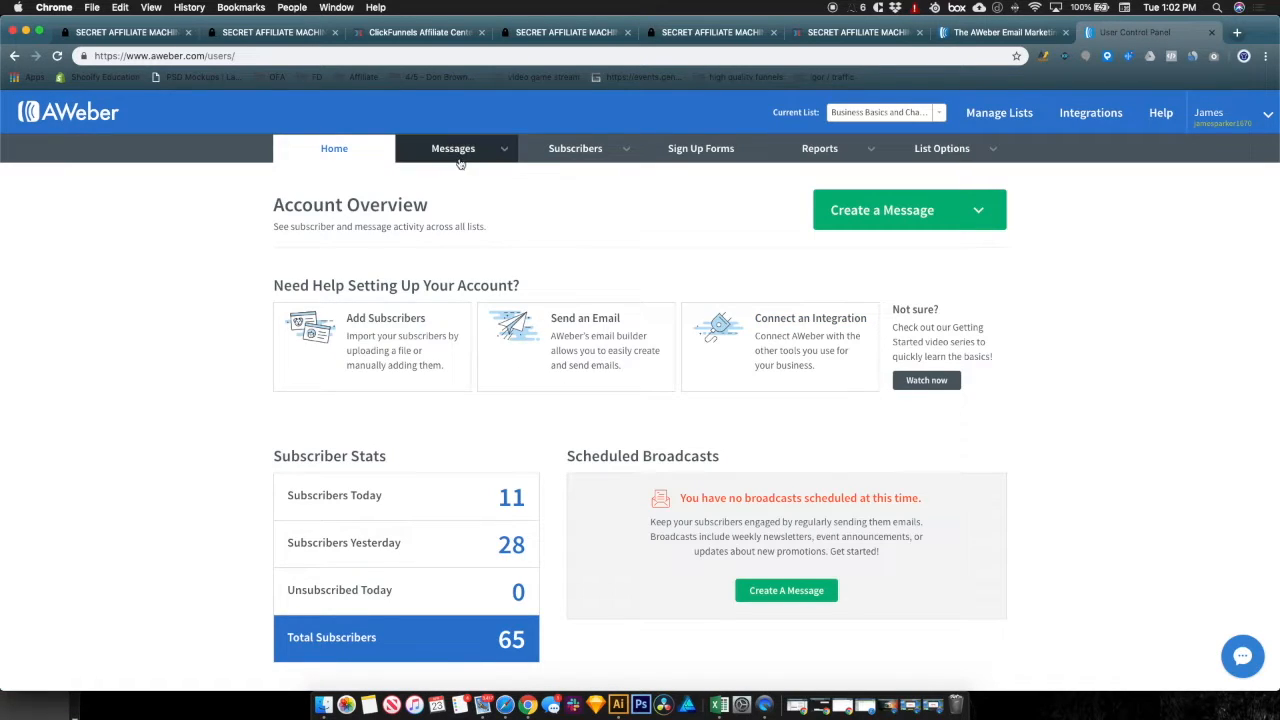
- Select Business Basics and Challenges as the current list and open the list's campaigns
{"action": "mouse_move", "coordinate": [486, 158]}
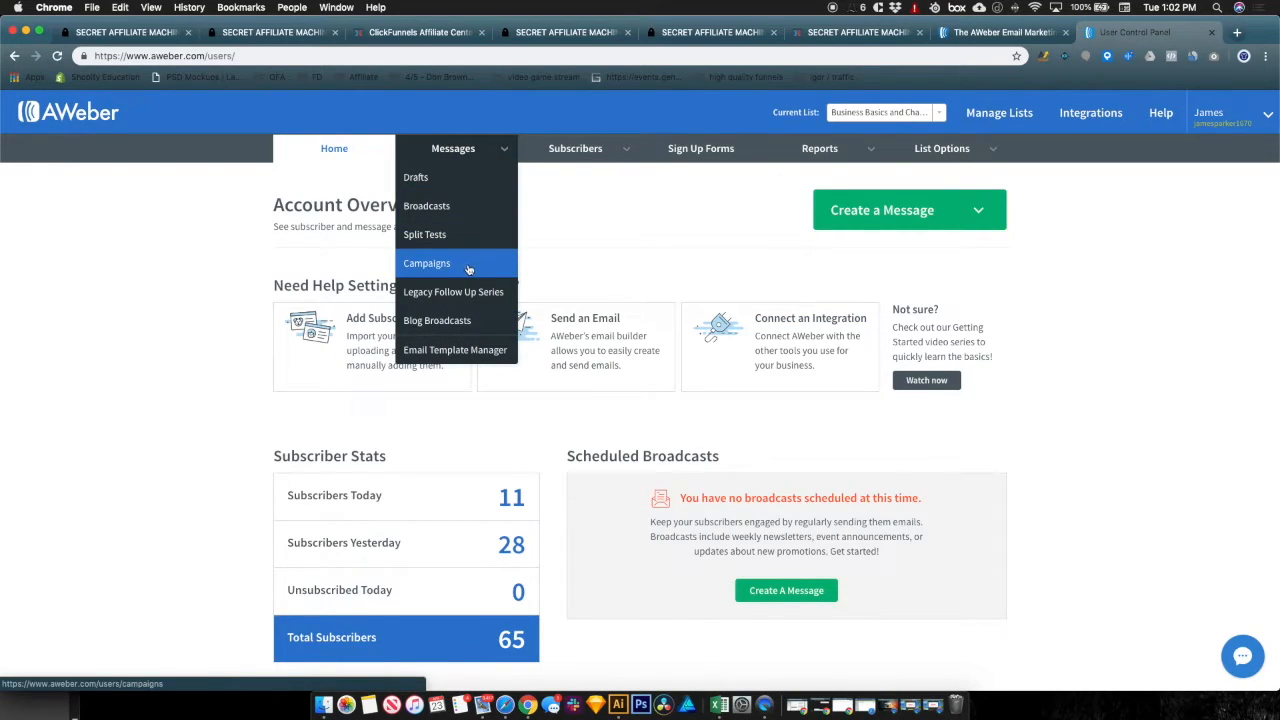
{"action": "mouse_move", "coordinate": [773, 116]}
{"action": "left_mouse_down"}
{"action": "mouse_move", "coordinate": [823, 117]}
{"action": "mouse_move", "coordinate": [749, 117]}
{"action": "left_mouse_up"}
{"action": "left_click", "coordinate": [749, 120]}
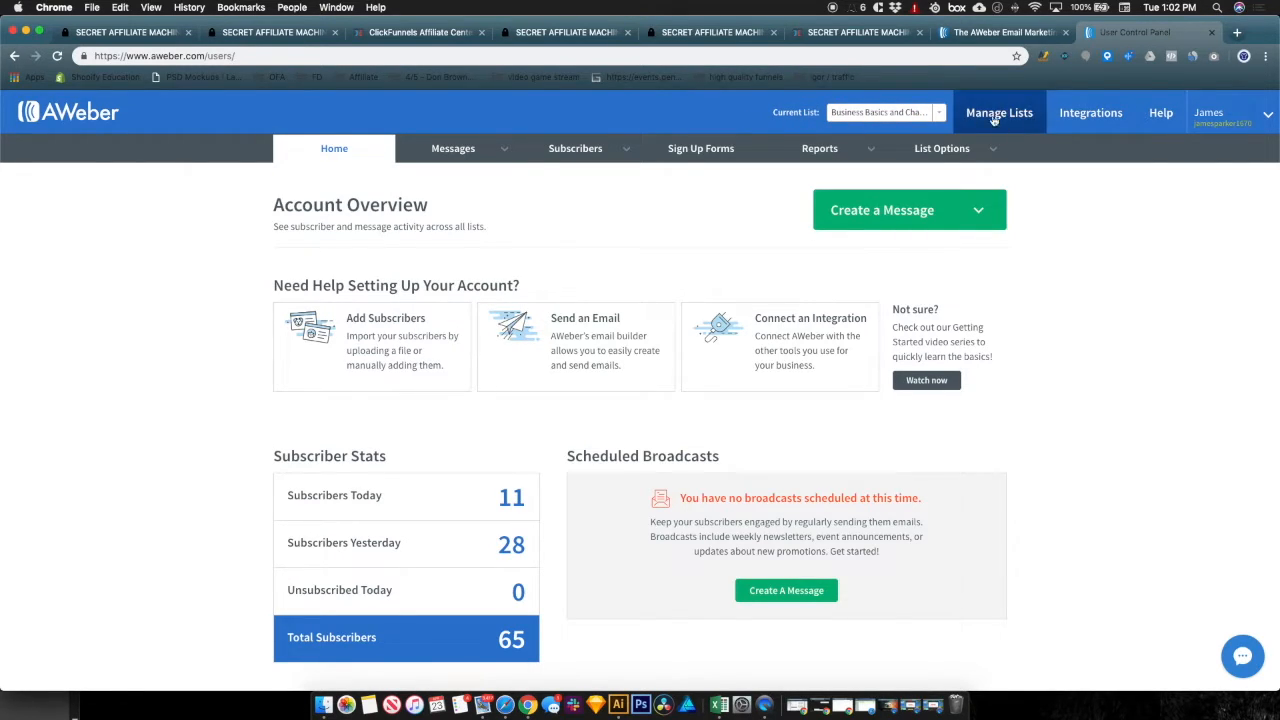
{"action": "left_click", "coordinate": [928, 118]}
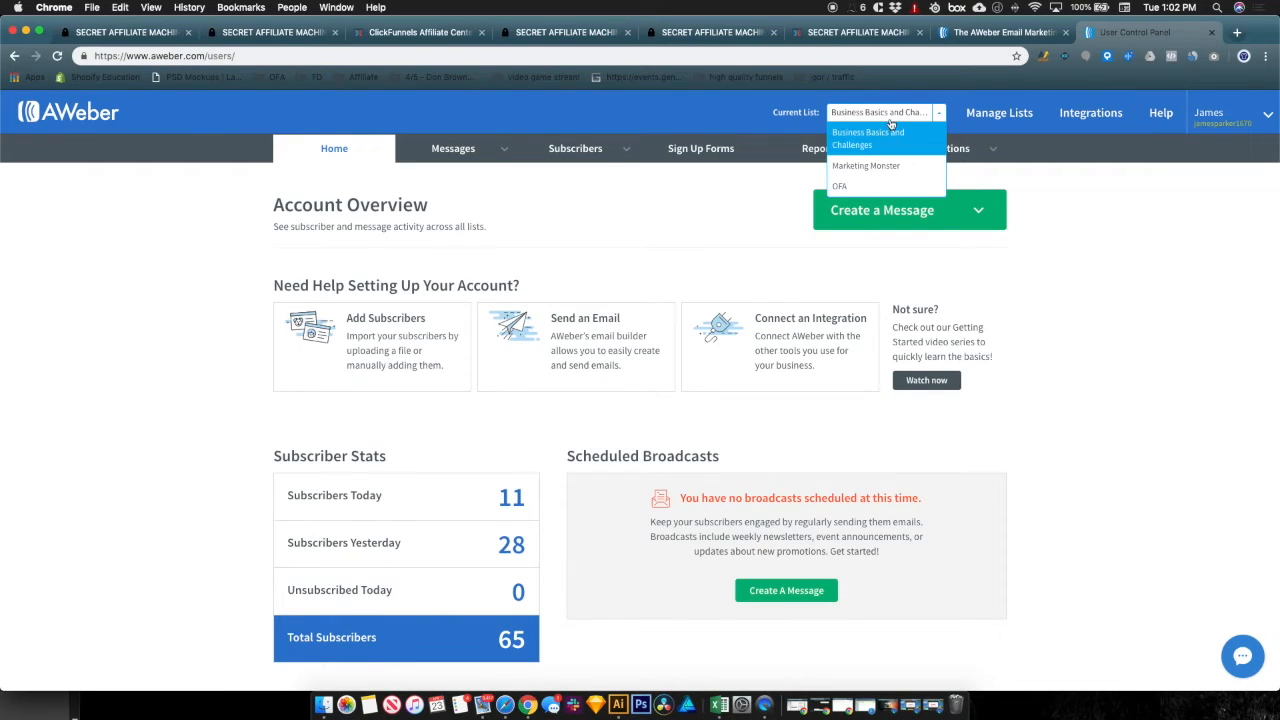
{"action": "left_click", "coordinate": [888, 141]}
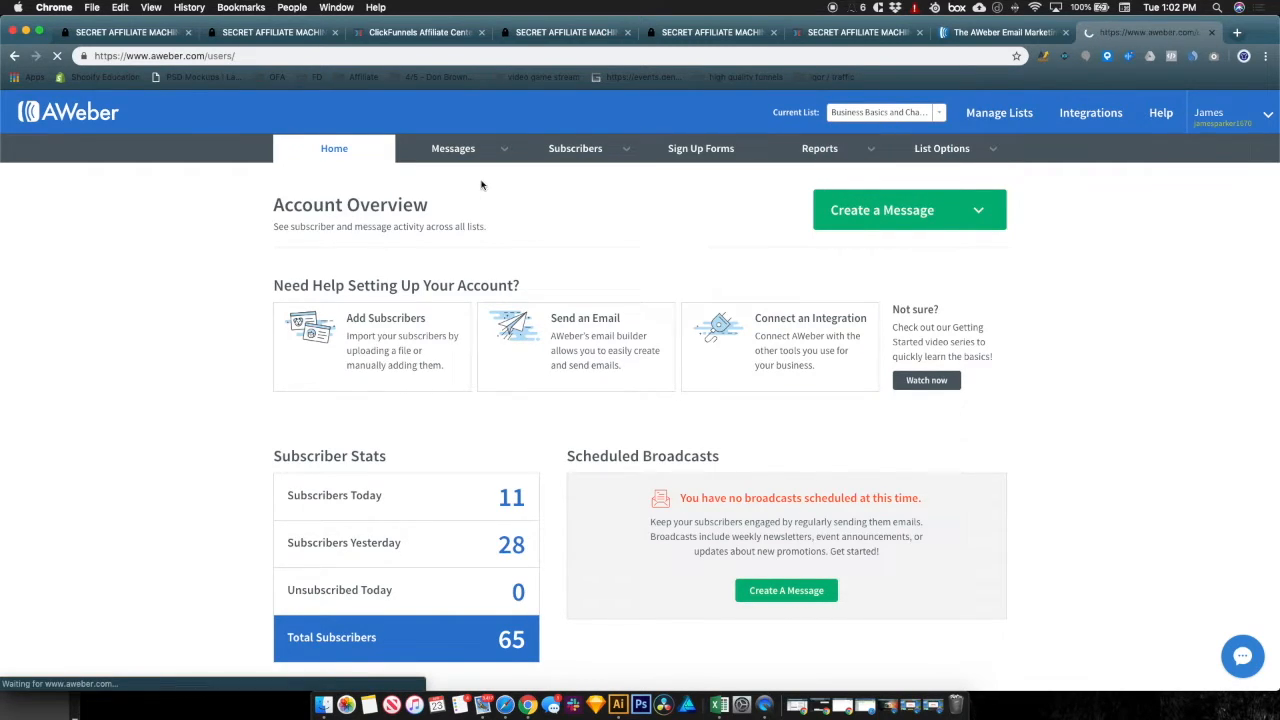
{"action": "mouse_move", "coordinate": [457, 150]}
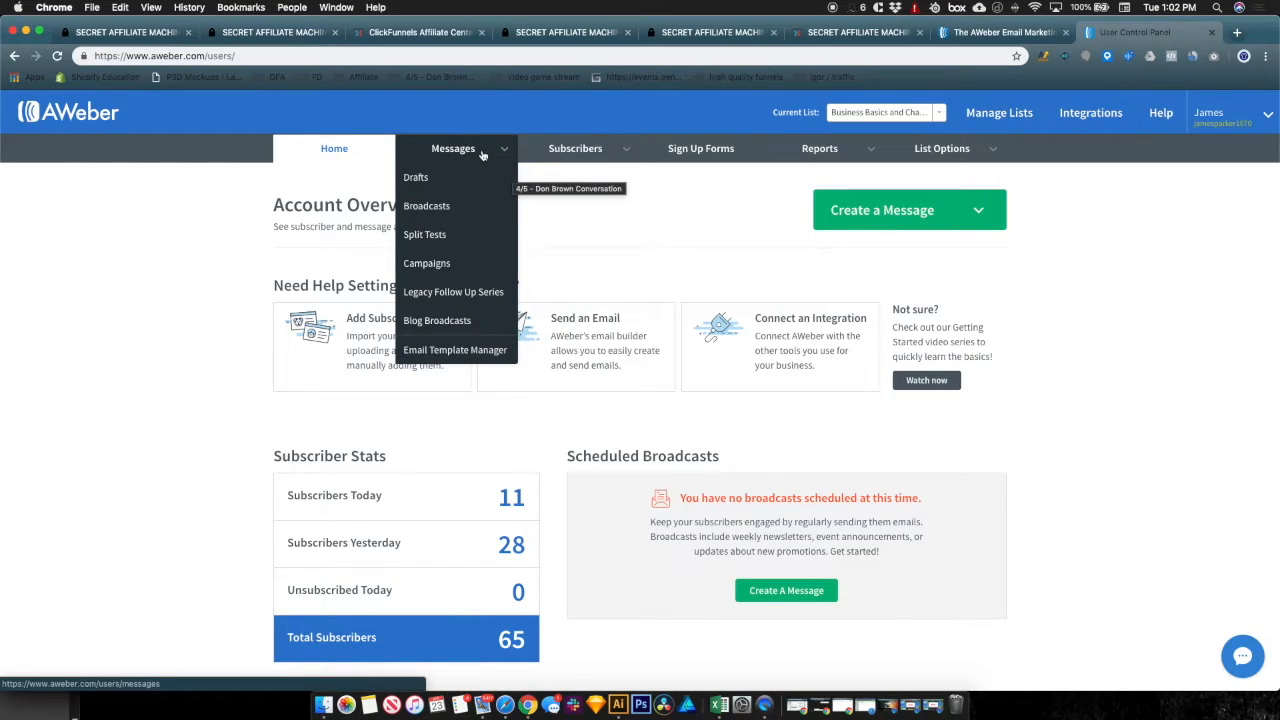
{"action": "left_click", "coordinate": [446, 264]}
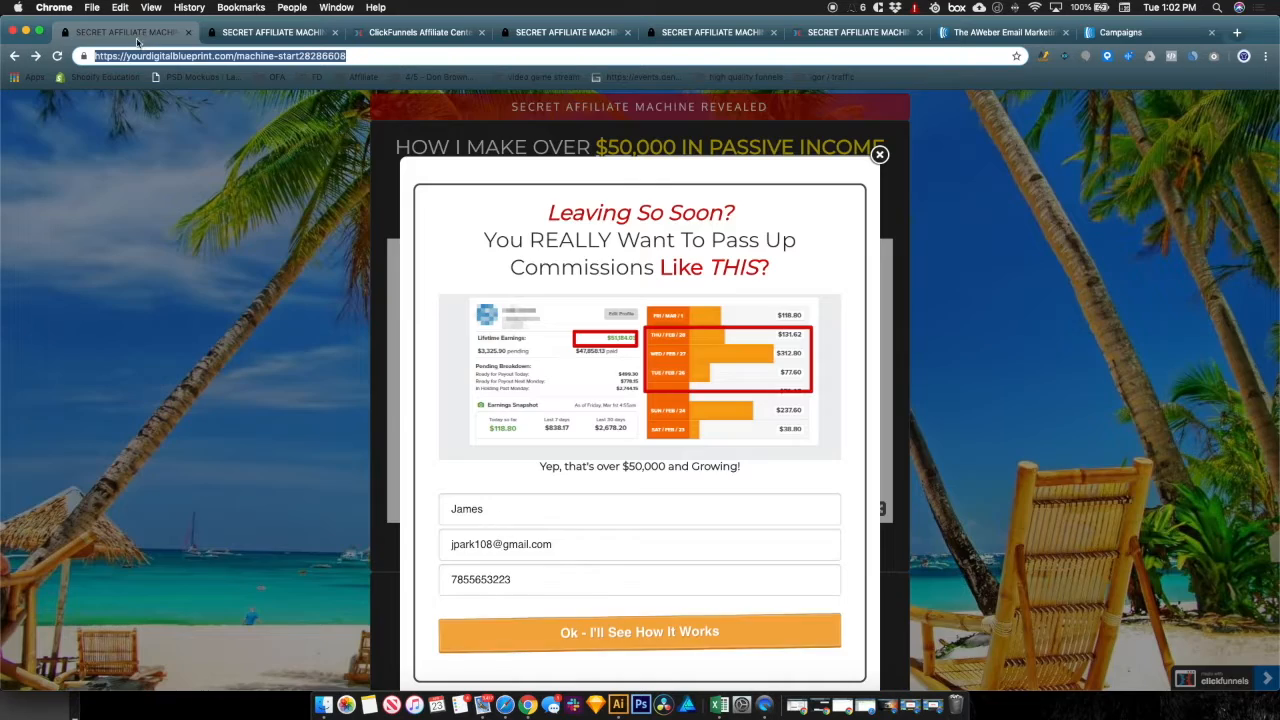
- Clear the phone number from the exit pop-up form on the Secret Affiliate Machine opt-in page and close the pop-up
{"action": "left_click", "coordinate": [142, 37]}
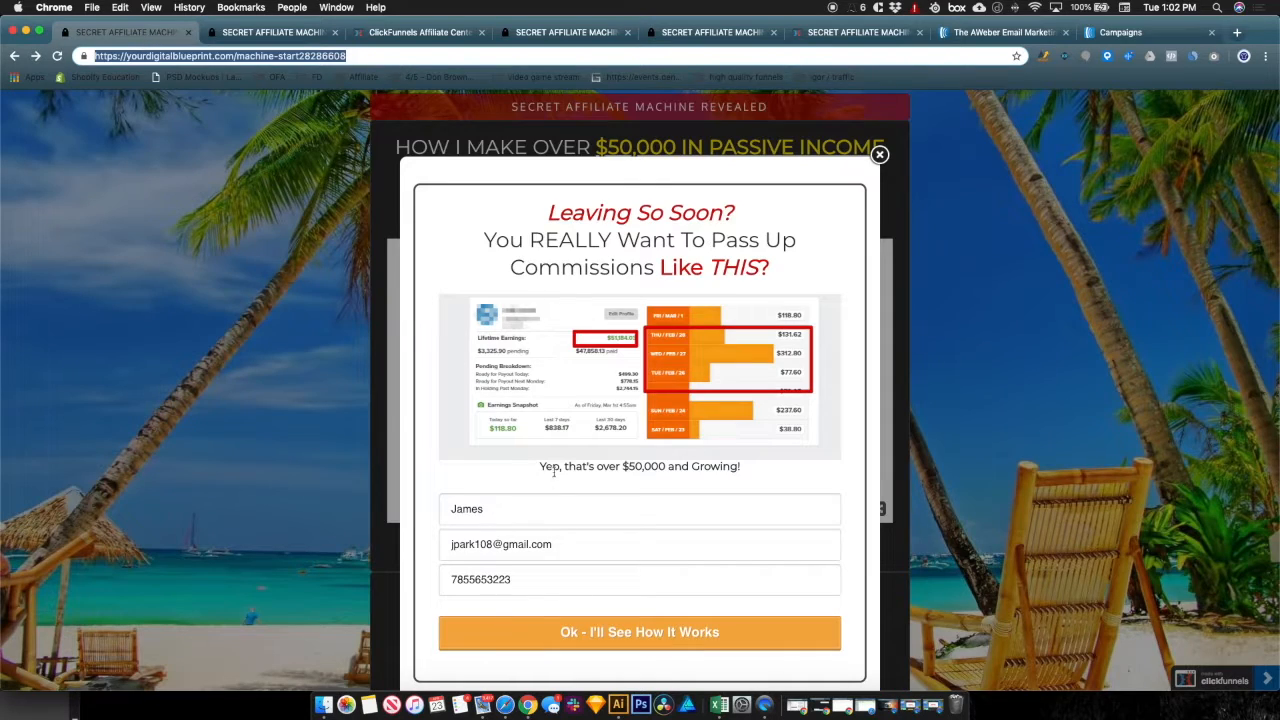
{"action": "scroll", "coordinate": [540, 488], "scroll_direction": "down", "scroll_amount": 1}
{"action": "left_click", "coordinate": [530, 507]}
{"action": "left_click", "coordinate": [617, 536]}
{"action": "left_click_drag", "start_coordinate": [617, 536], "coordinate": [543, 537]}
{"action": "left_click", "coordinate": [434, 548]}
{"action": "left_click", "coordinate": [571, 577]}
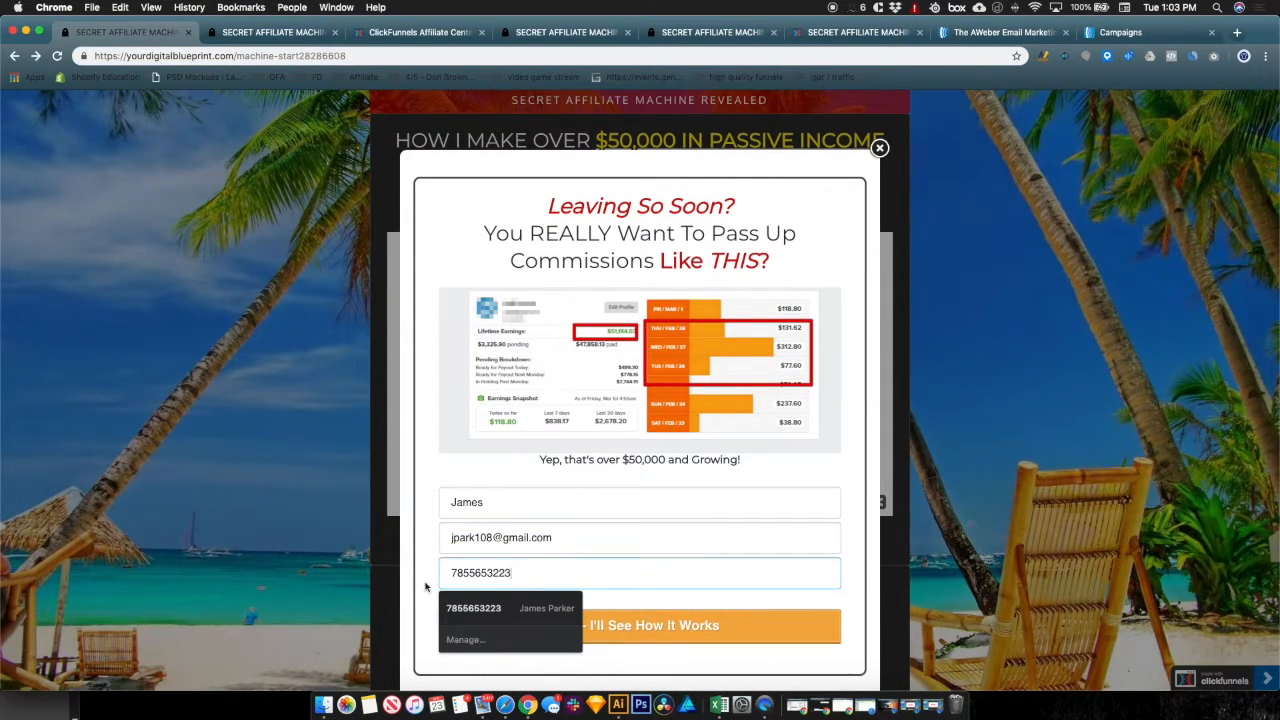
{"action": "key", "text": "super+a"}
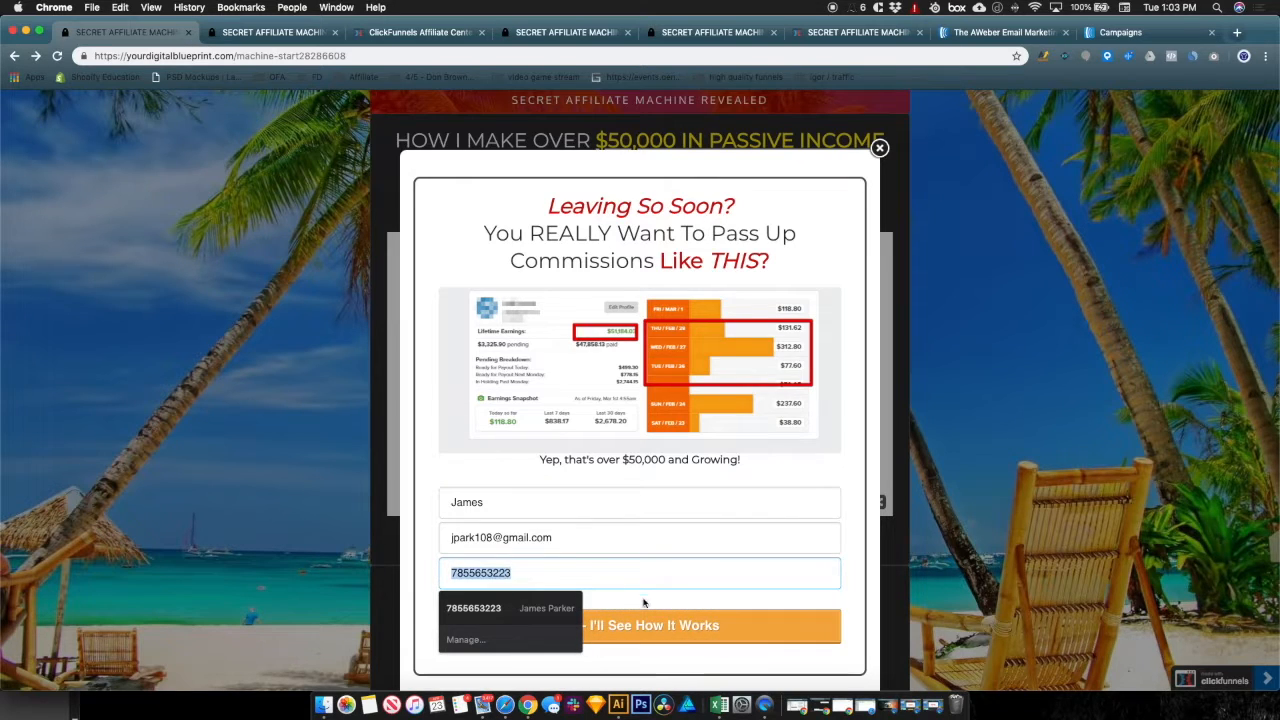
{"action": "key", "text": "BackSpace"}
{"action": "left_click", "coordinate": [1005, 492]}
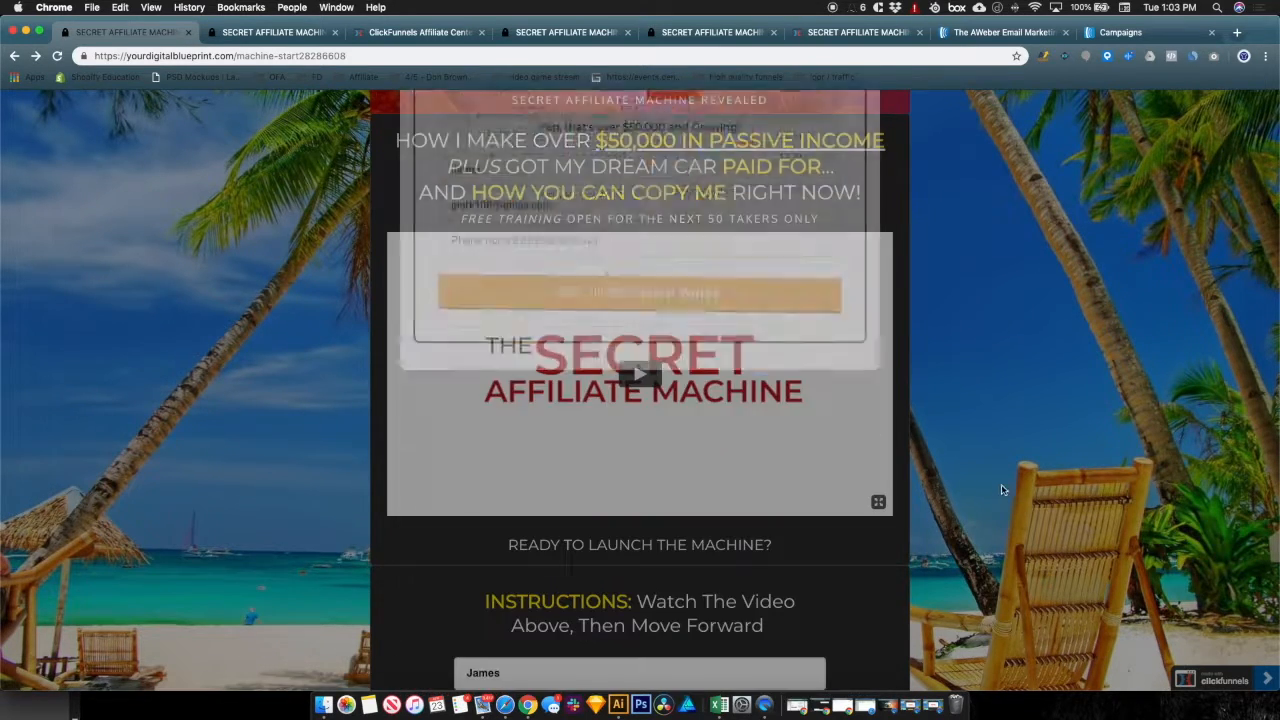
- View the funnel's Step 3 import page and return to AWeber to read the Campaigns page description
{"action": "left_click", "coordinate": [270, 32]}
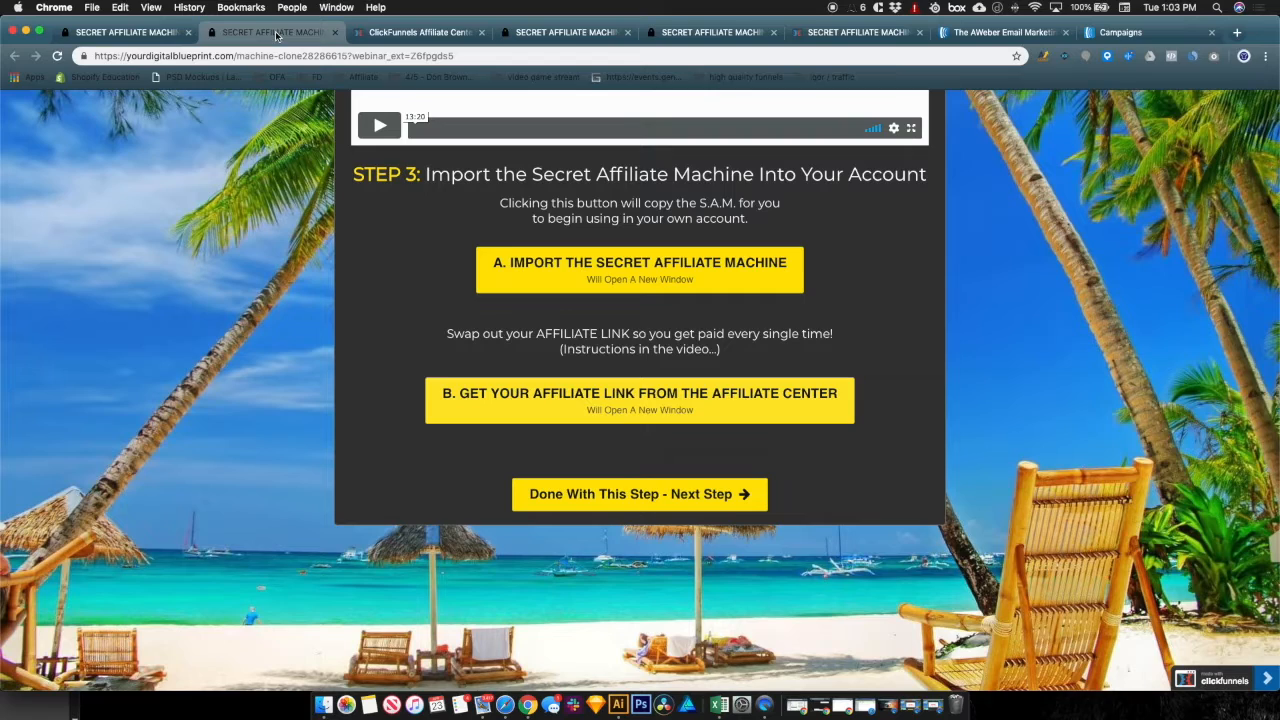
{"action": "left_click", "coordinate": [1117, 33]}
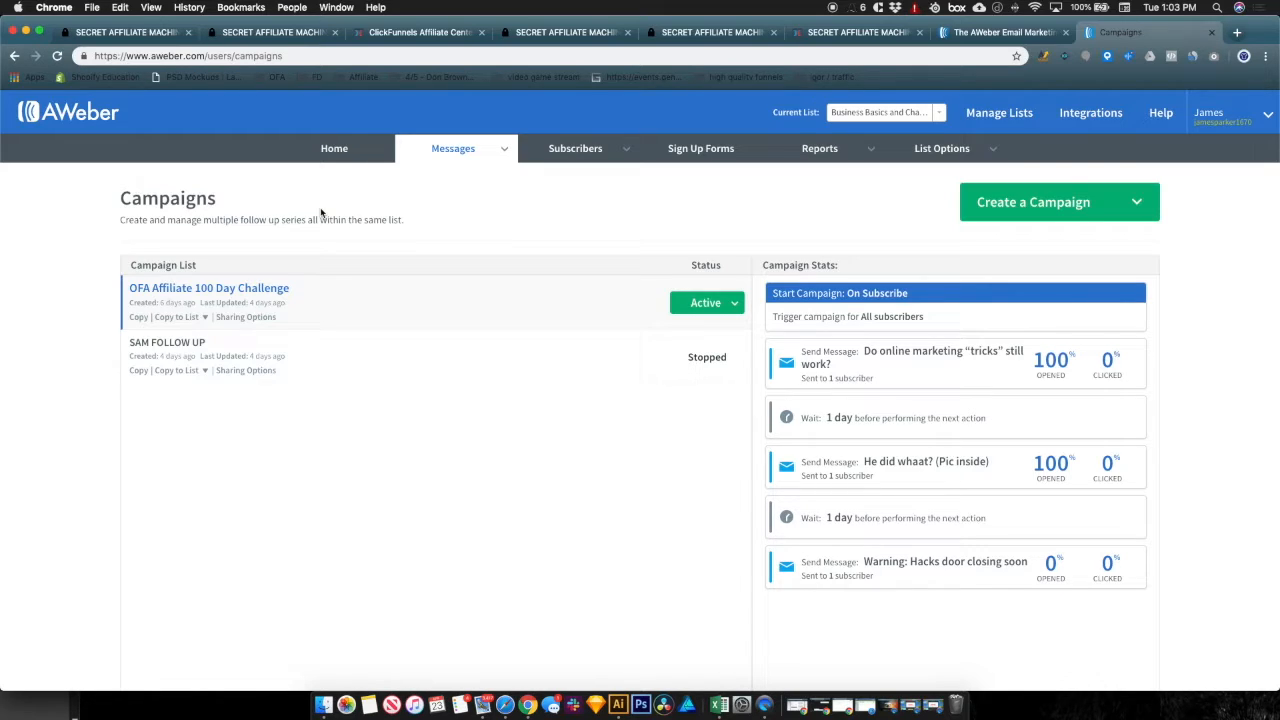
{"action": "left_click_drag", "start_coordinate": [434, 222], "coordinate": [232, 224]}
{"action": "left_click", "coordinate": [232, 224]}
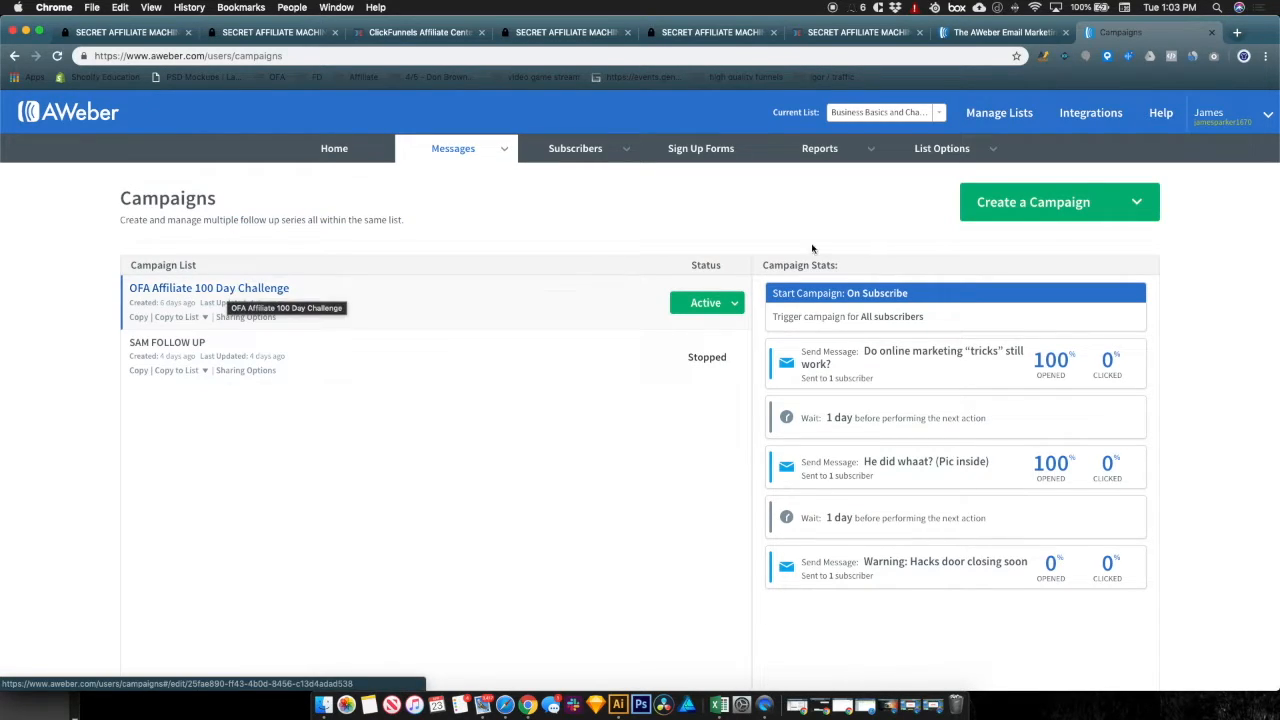
- Create a new campaign from scratch named Automated Email Sequence
{"action": "left_click", "coordinate": [1110, 210]}
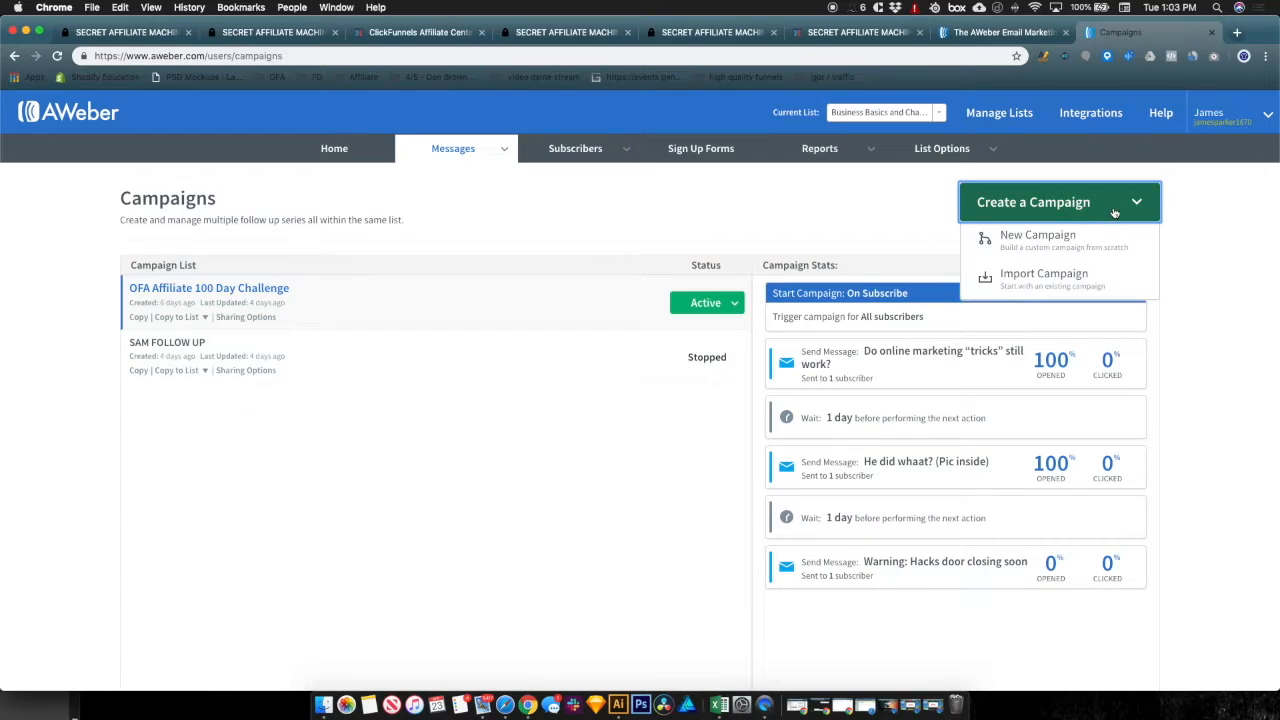
{"action": "left_click", "coordinate": [1037, 246]}
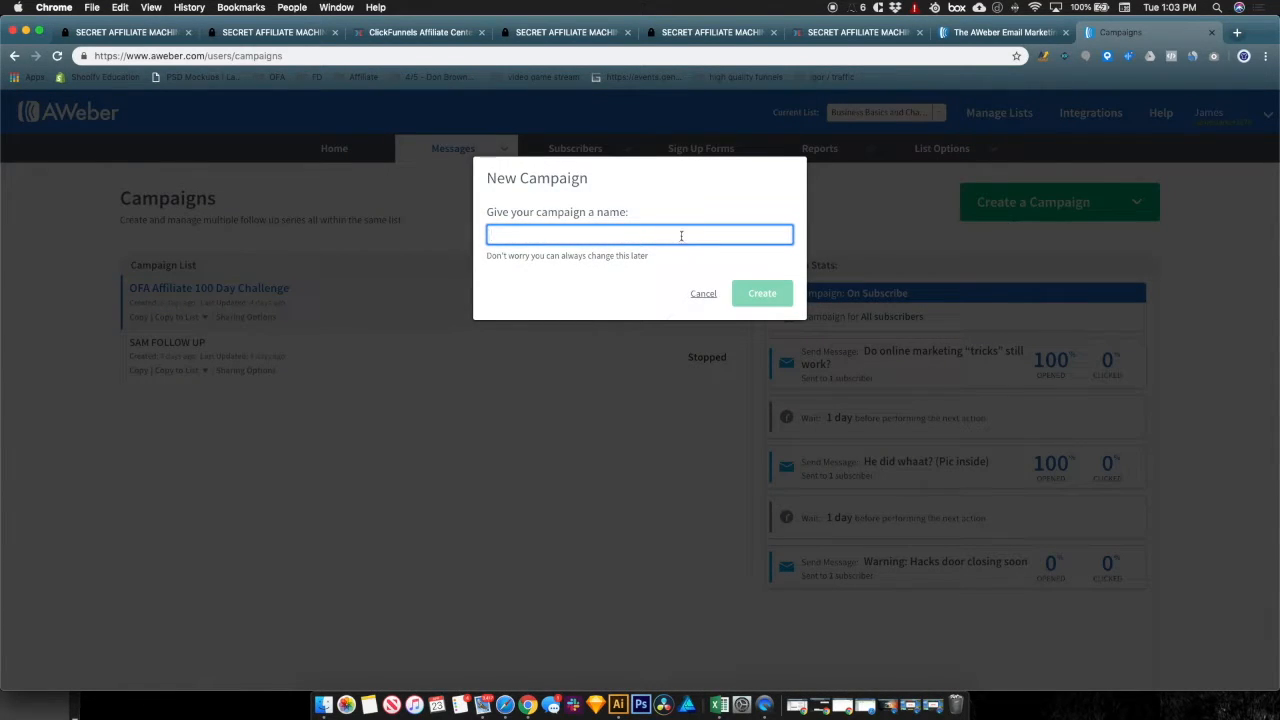
{"action": "left_click", "coordinate": [676, 234]}
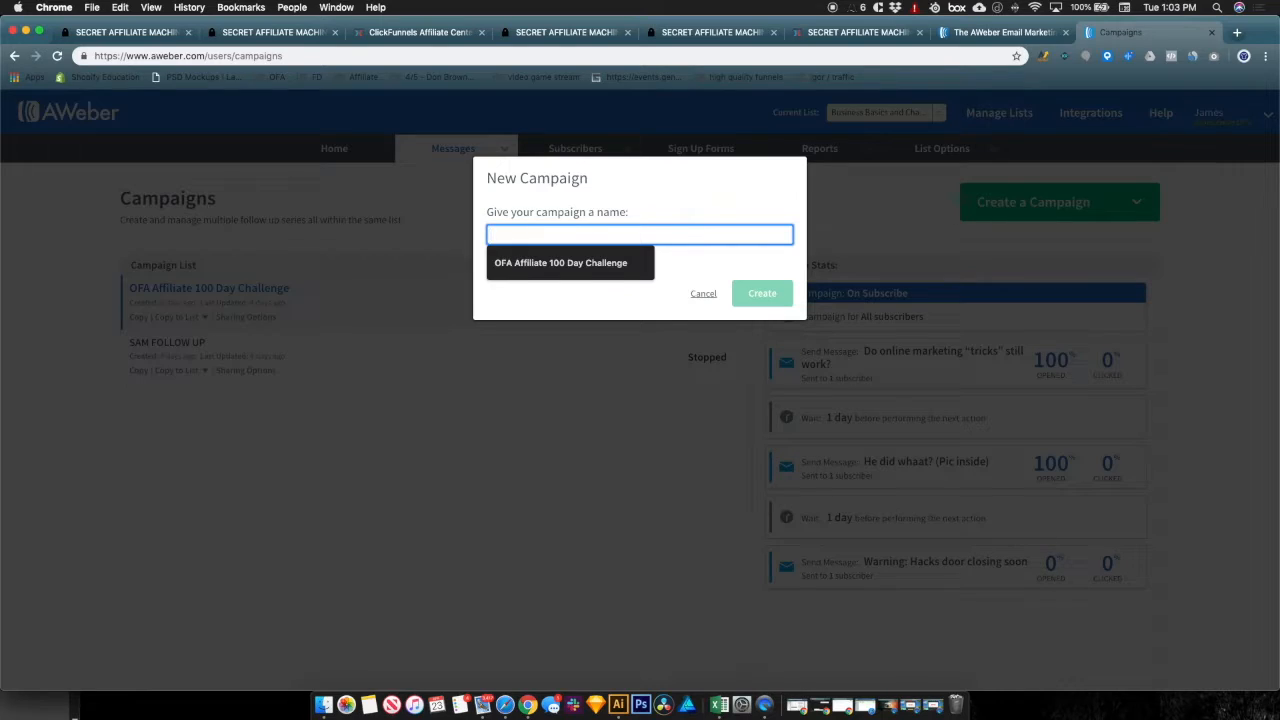
{"action": "type", "text": "Automated Email"}
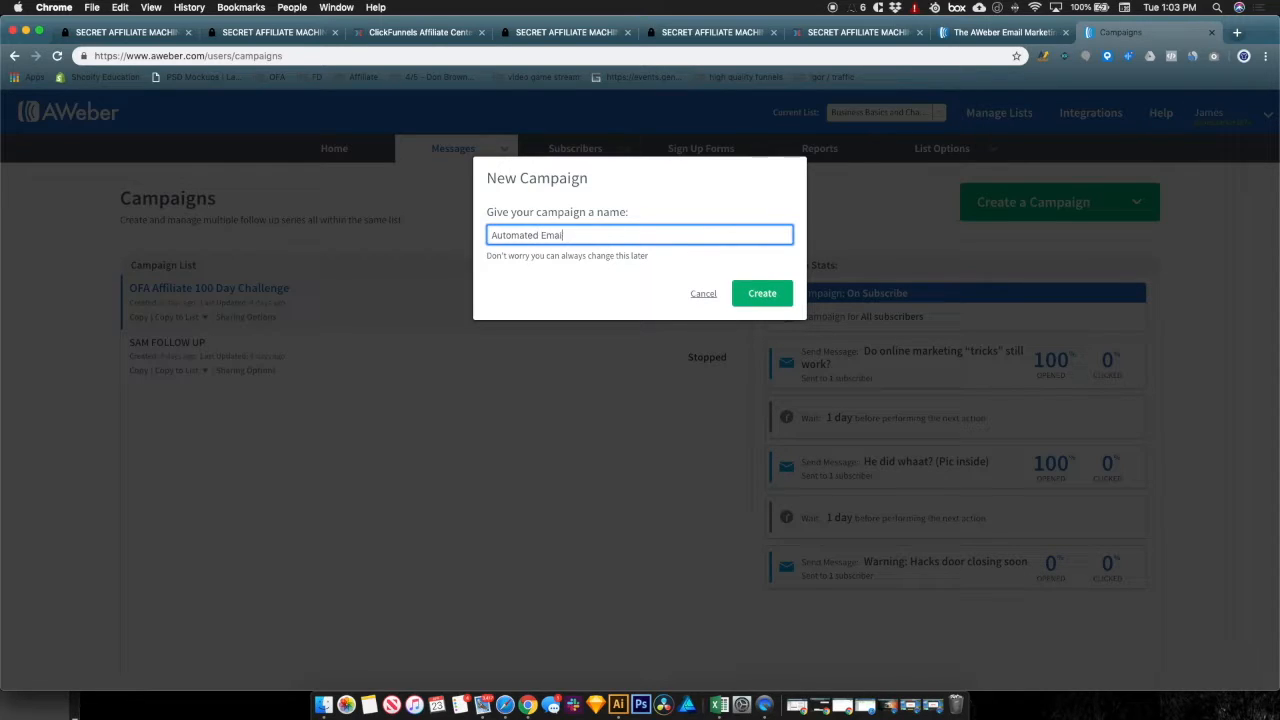
{"action": "type", "text": " Sequence"}
{"action": "left_click", "coordinate": [755, 293]}
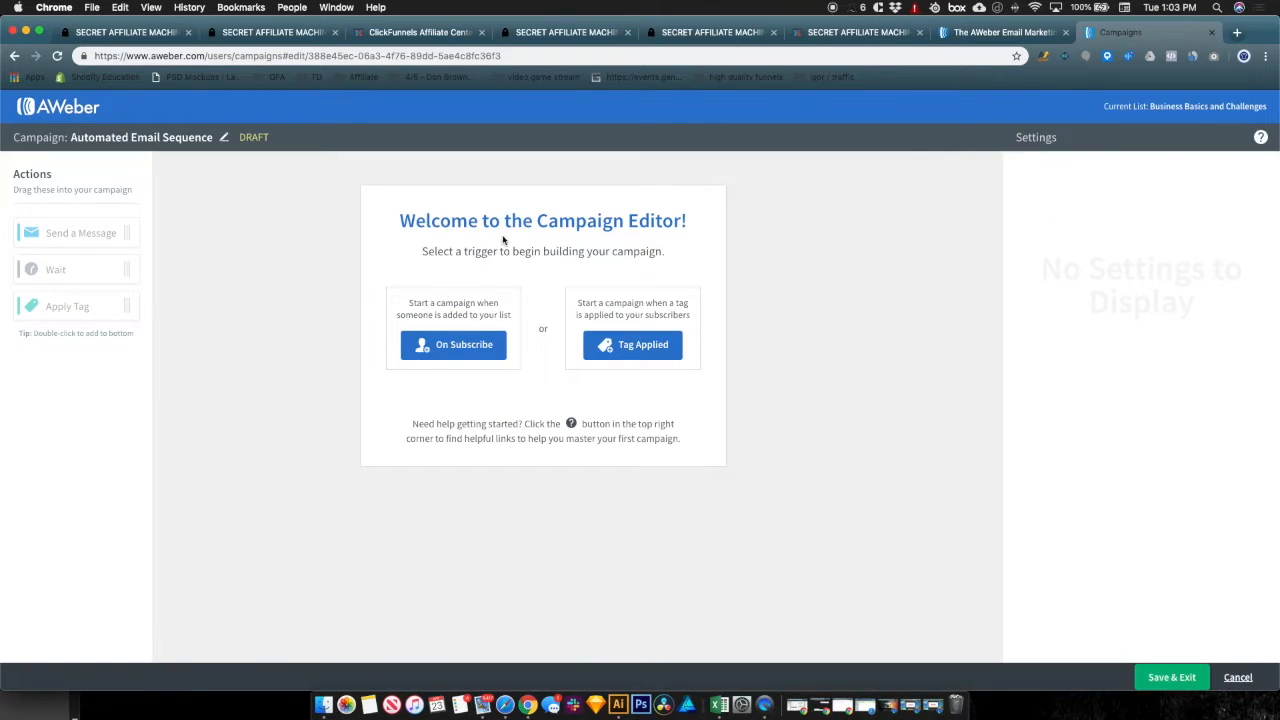
- Choose On Subscribe as the trigger that starts the campaign
{"action": "left_click_drag", "start_coordinate": [408, 221], "coordinate": [686, 266]}
{"action": "left_click", "coordinate": [684, 259]}
{"action": "left_click", "coordinate": [420, 221]}
{"action": "left_click_drag", "start_coordinate": [417, 221], "coordinate": [603, 252]}
{"action": "mouse_move", "coordinate": [420, 302]}
{"action": "left_mouse_down"}
{"action": "mouse_move", "coordinate": [532, 322]}
{"action": "mouse_move", "coordinate": [423, 310]}
{"action": "left_mouse_up"}
{"action": "left_click", "coordinate": [520, 321]}
{"action": "double_click", "coordinate": [417, 302]}
{"action": "left_click", "coordinate": [477, 350]}
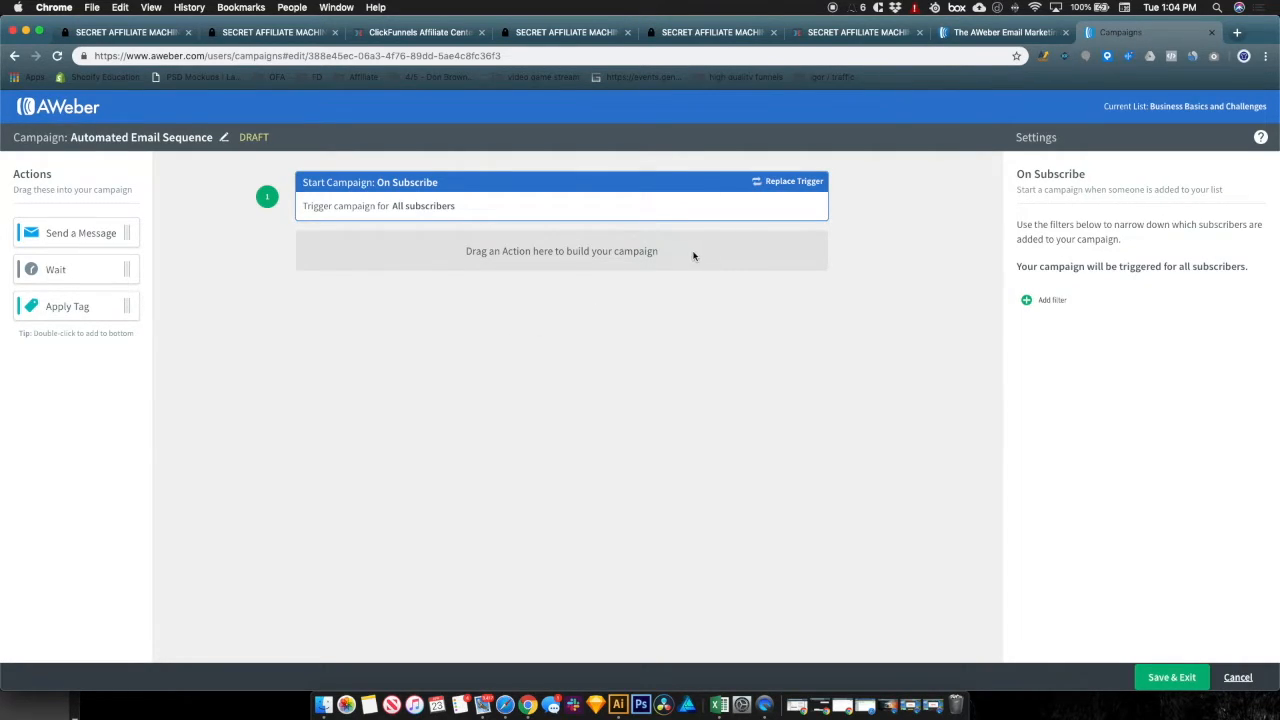
- Build the sequence with four Send Message actions separated by 1 day Wait actions
{"action": "double_click", "coordinate": [78, 233]}
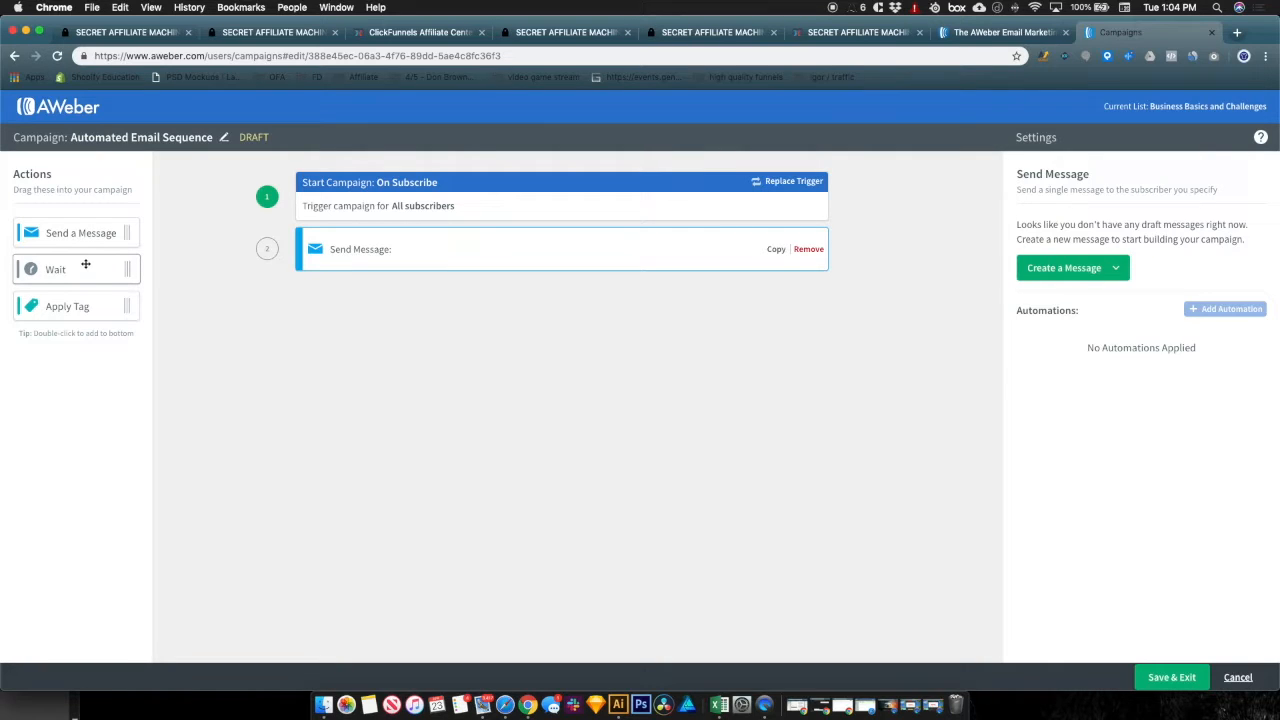
{"action": "left_click_drag", "start_coordinate": [77, 269], "coordinate": [433, 300]}
{"action": "left_click_drag", "start_coordinate": [86, 233], "coordinate": [175, 270]}
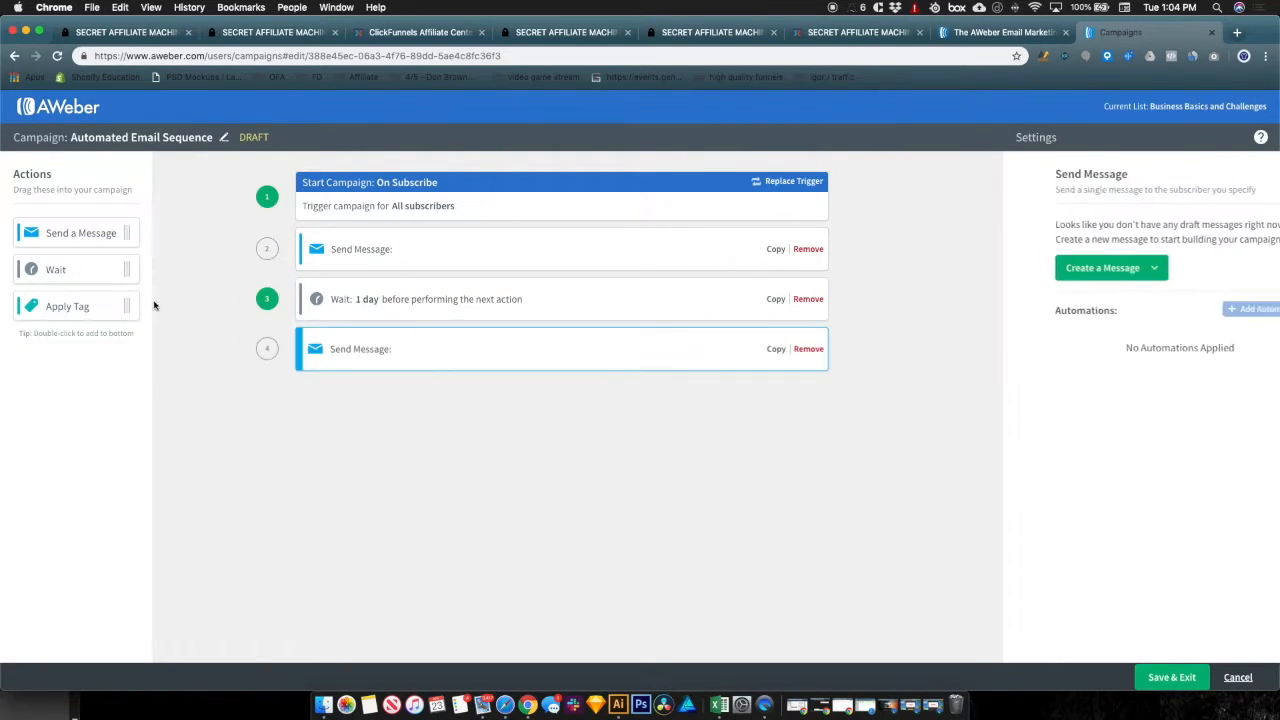
{"action": "double_click", "coordinate": [79, 267]}
{"action": "double_click", "coordinate": [80, 233]}
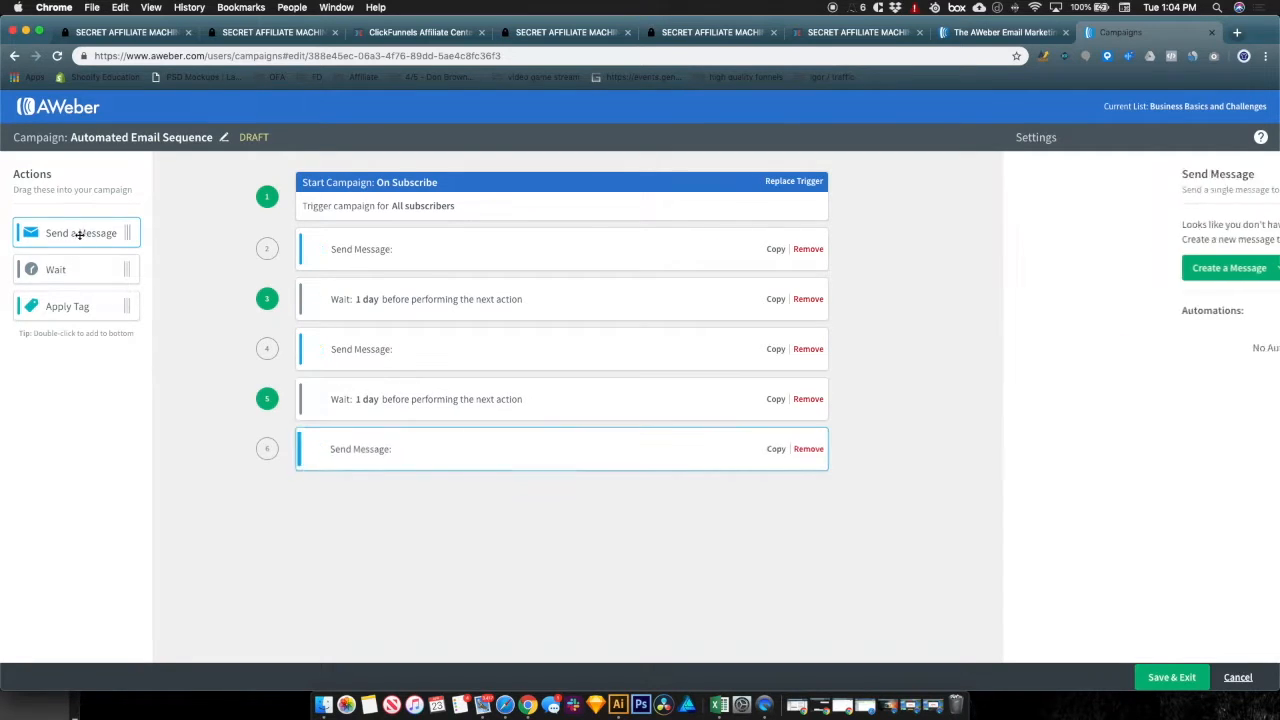
{"action": "double_click", "coordinate": [84, 269]}
{"action": "double_click", "coordinate": [80, 233]}
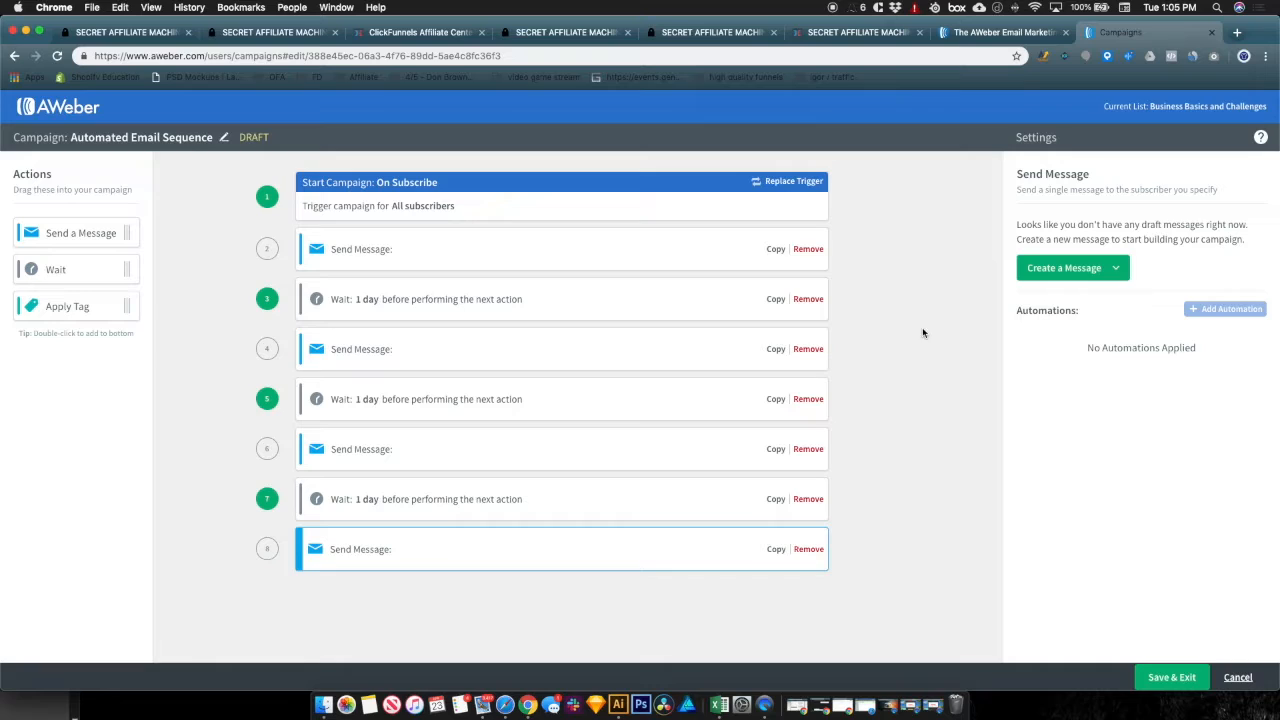
- Create a message for the first Send Message action with the Drag & Drop Email Builder
{"action": "left_click", "coordinate": [376, 249]}
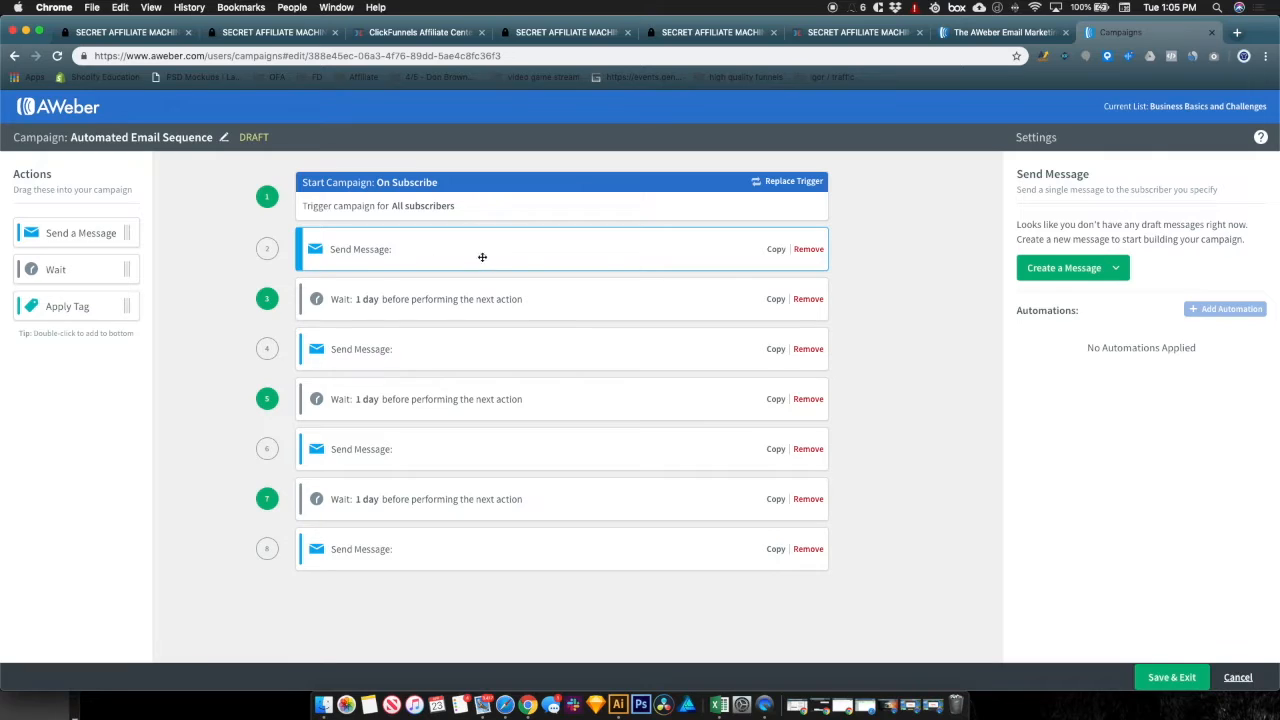
{"action": "left_click", "coordinate": [1080, 270]}
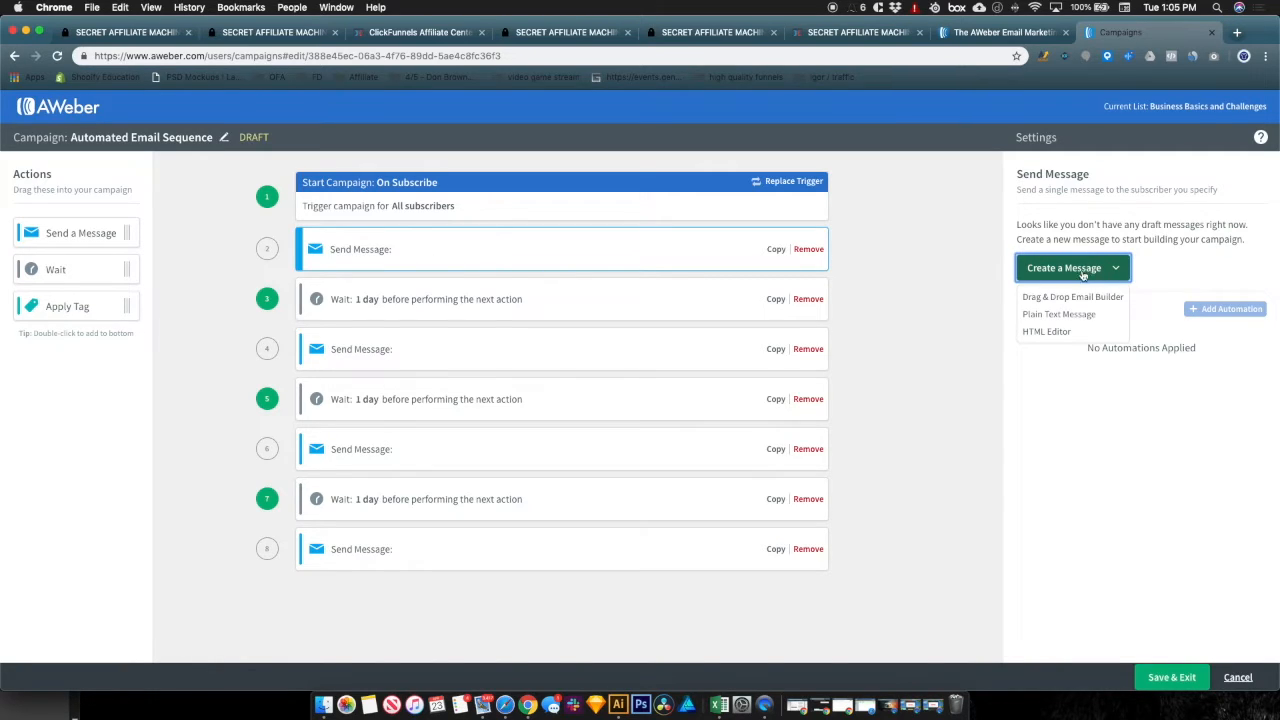
{"action": "left_click", "coordinate": [1187, 317]}
{"action": "left_click", "coordinate": [1046, 270]}
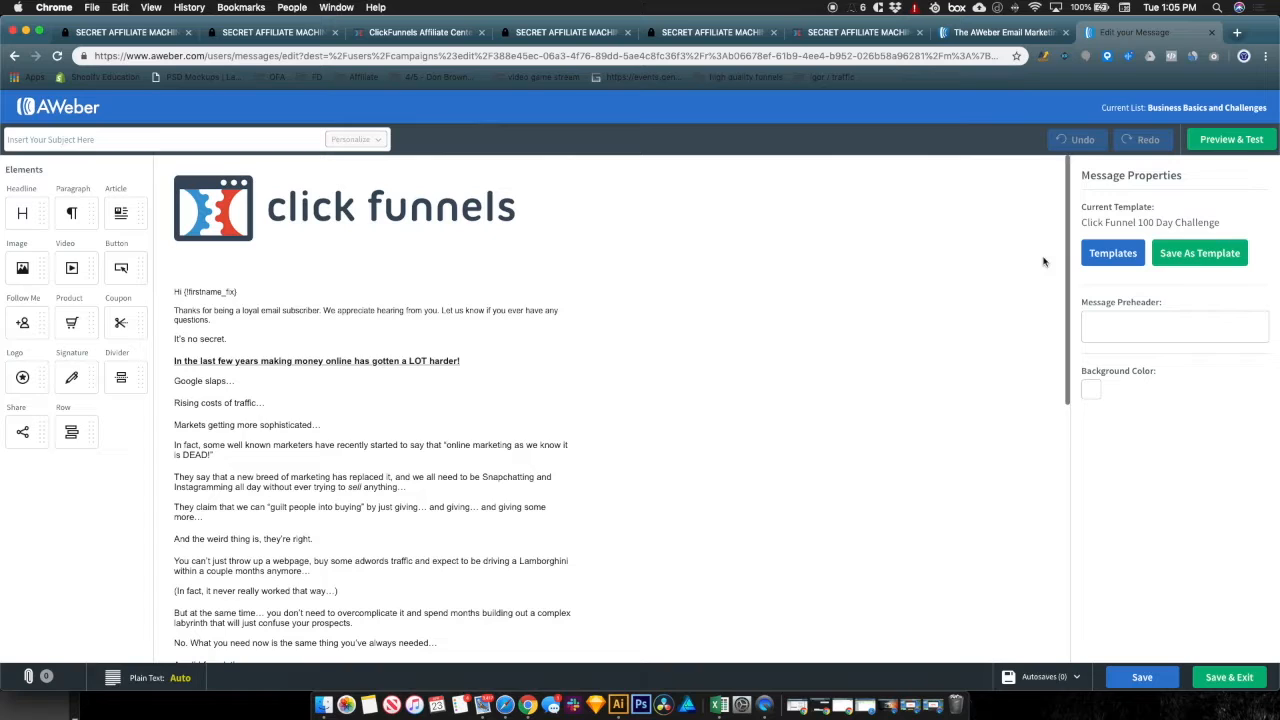
- Read through the ClickFunnels template email from the greeting to the signature, including its closing invitation paragraphs
{"action": "scroll", "coordinate": [513, 408], "scroll_direction": "down", "scroll_amount": 5}
{"action": "scroll", "coordinate": [513, 408], "scroll_direction": "down", "scroll_amount": 5}
{"action": "scroll", "coordinate": [503, 404], "scroll_direction": "up", "scroll_amount": 2}
{"action": "scroll", "coordinate": [503, 404], "scroll_direction": "up", "scroll_amount": 8}
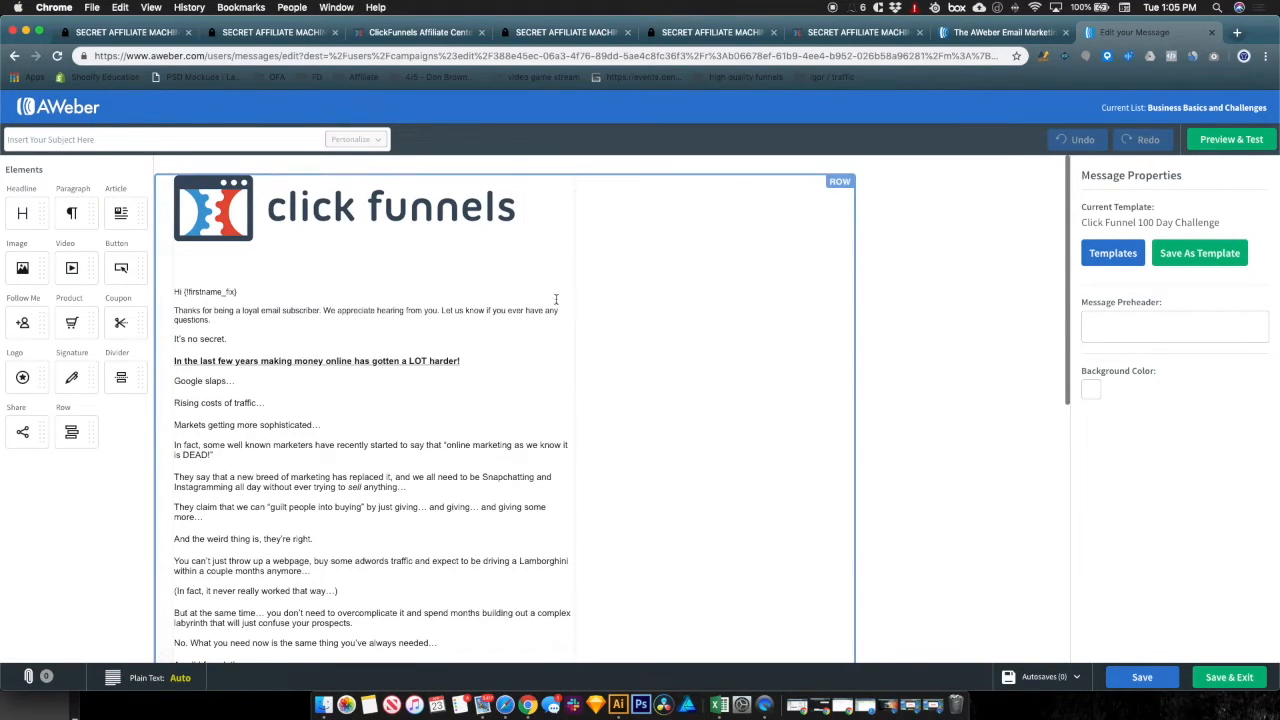
{"action": "scroll", "coordinate": [530, 300], "scroll_direction": "down", "scroll_amount": 2}
{"action": "left_click_drag", "start_coordinate": [248, 247], "coordinate": [348, 379]}
{"action": "left_click_drag", "start_coordinate": [359, 302], "coordinate": [284, 381]}
{"action": "left_click", "coordinate": [341, 398]}
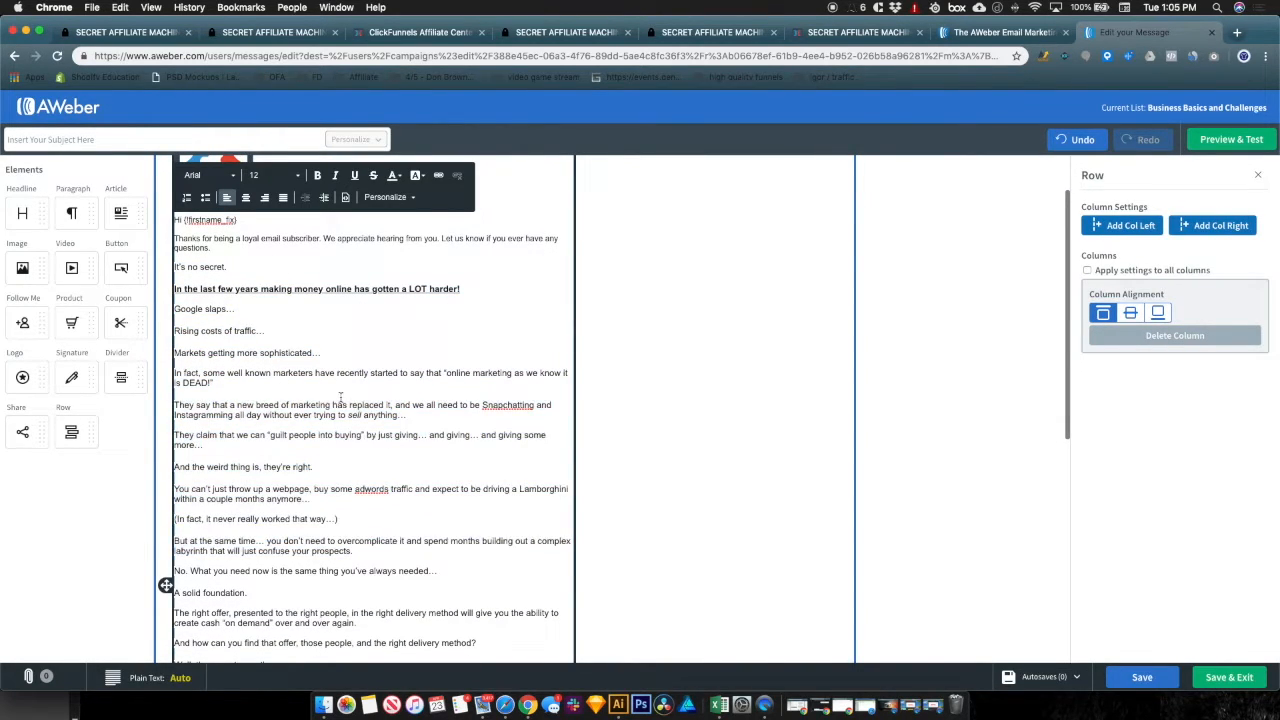
{"action": "scroll", "coordinate": [341, 398], "scroll_direction": "down", "scroll_amount": 10}
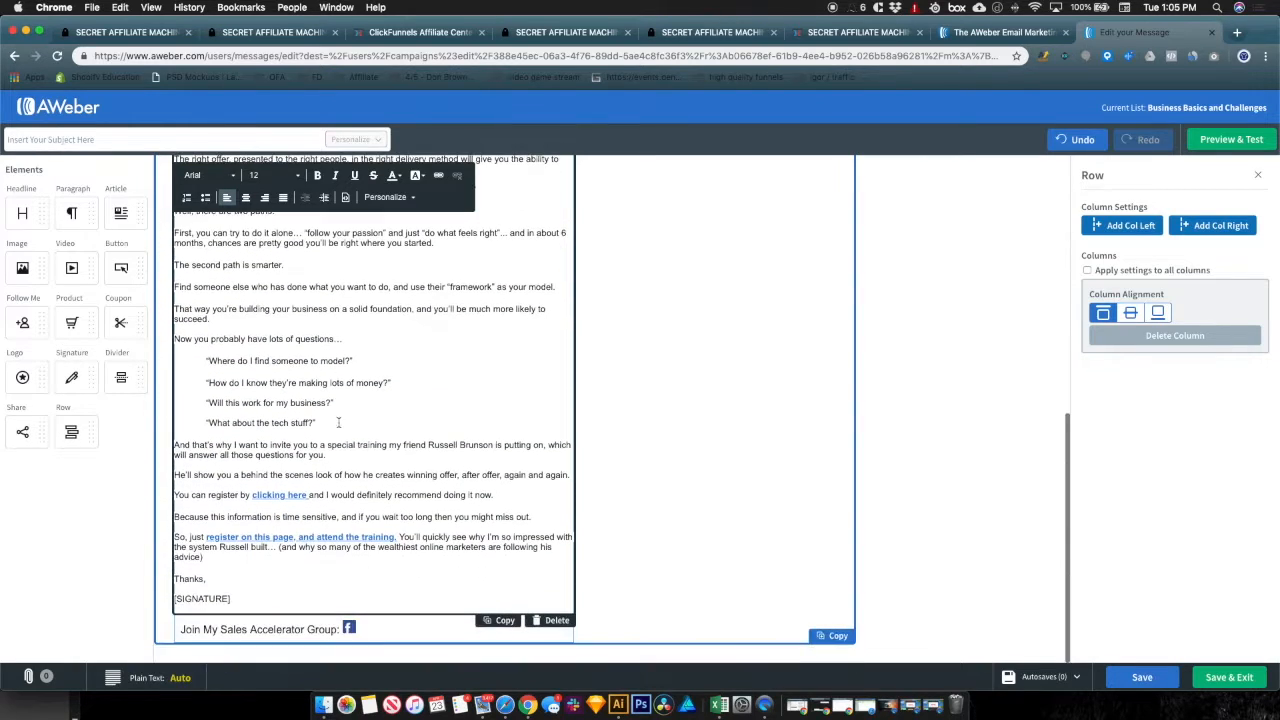
{"action": "left_click_drag", "start_coordinate": [245, 584], "coordinate": [190, 466]}
{"action": "left_click_drag", "start_coordinate": [197, 416], "coordinate": [380, 563]}
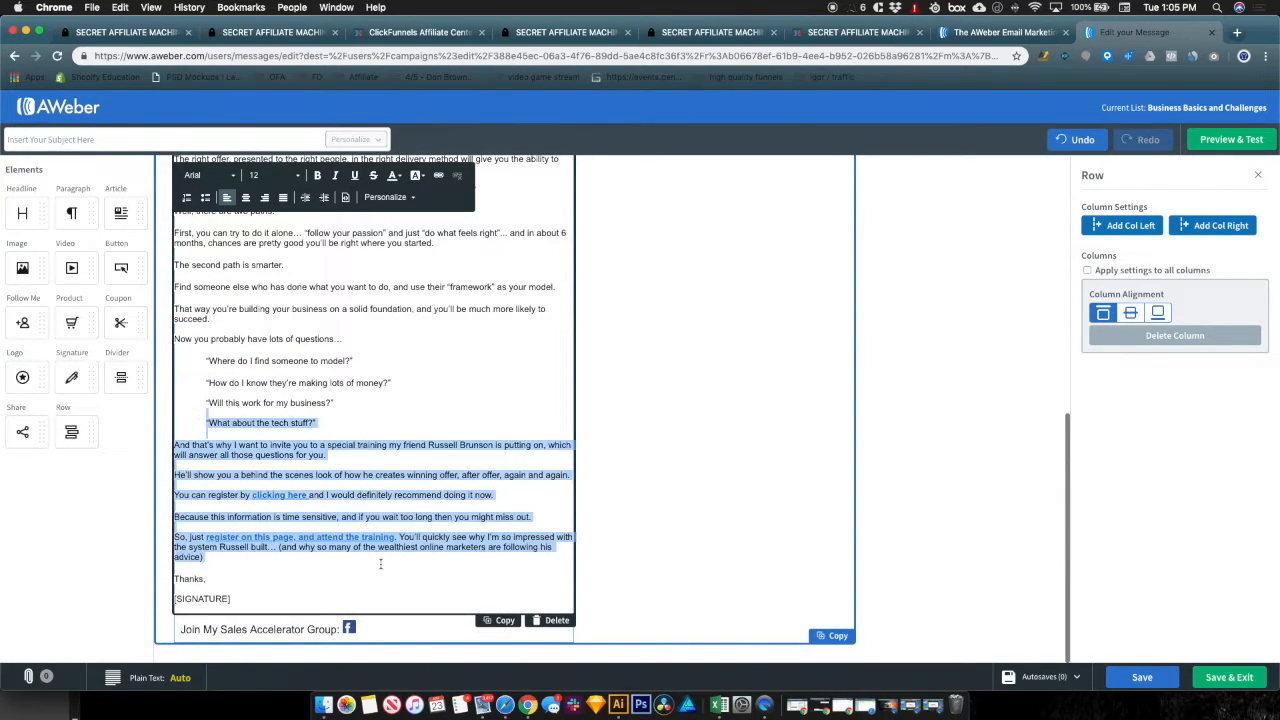
{"action": "left_click", "coordinate": [389, 580]}
- Inspect the URL behind the "register on this page, and attend the training." link and leave its settings without changes
{"action": "left_click", "coordinate": [381, 535]}
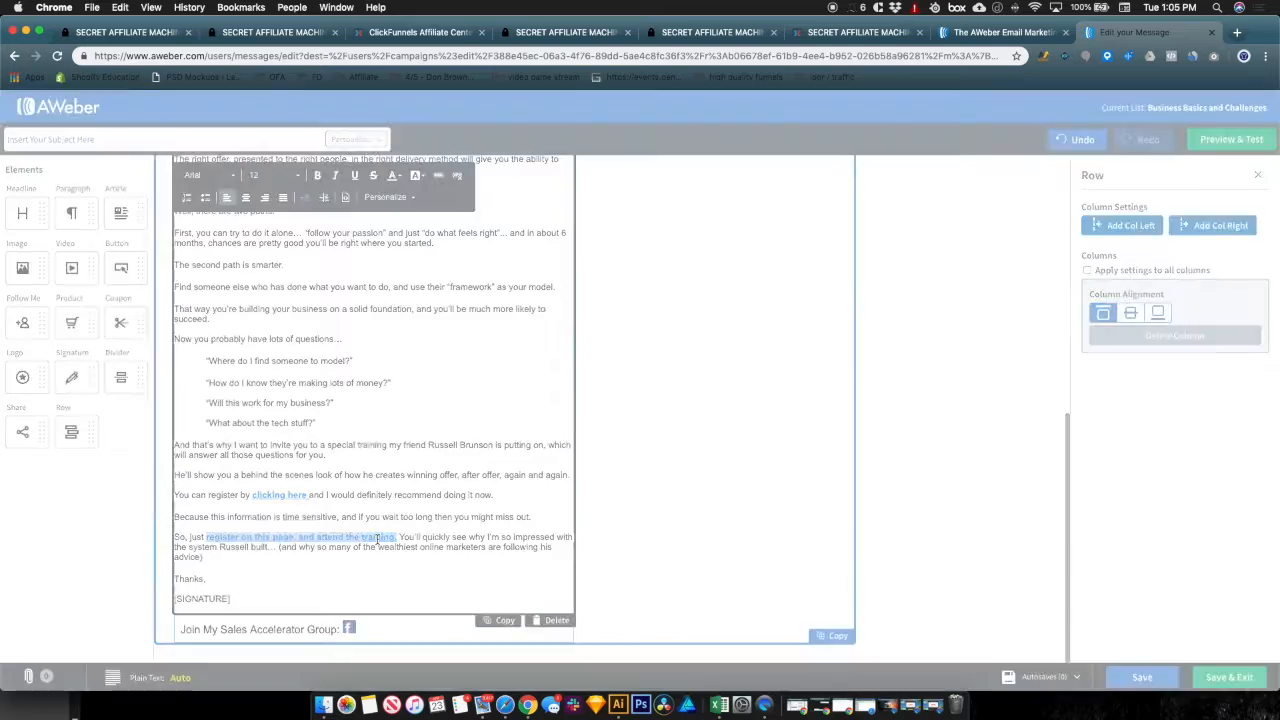
{"action": "left_click_drag", "start_coordinate": [664, 425], "coordinate": [557, 430]}
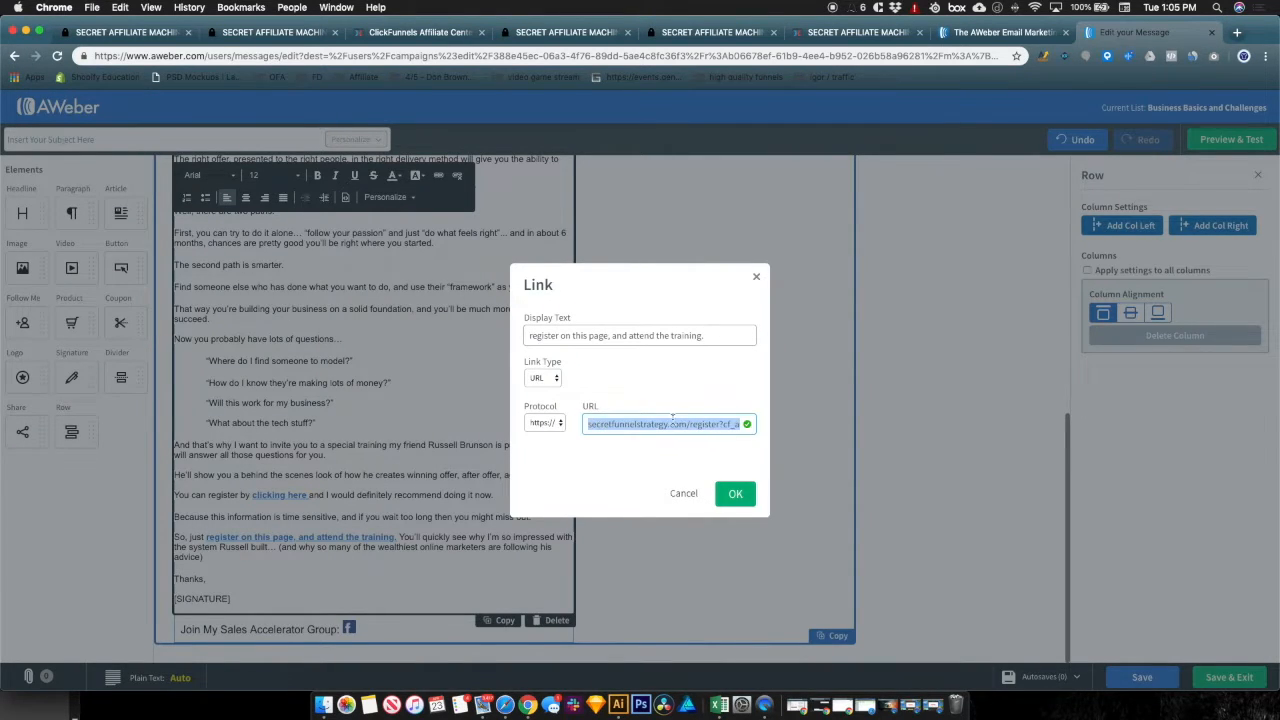
{"action": "left_click", "coordinate": [672, 422]}
{"action": "left_click", "coordinate": [683, 494]}
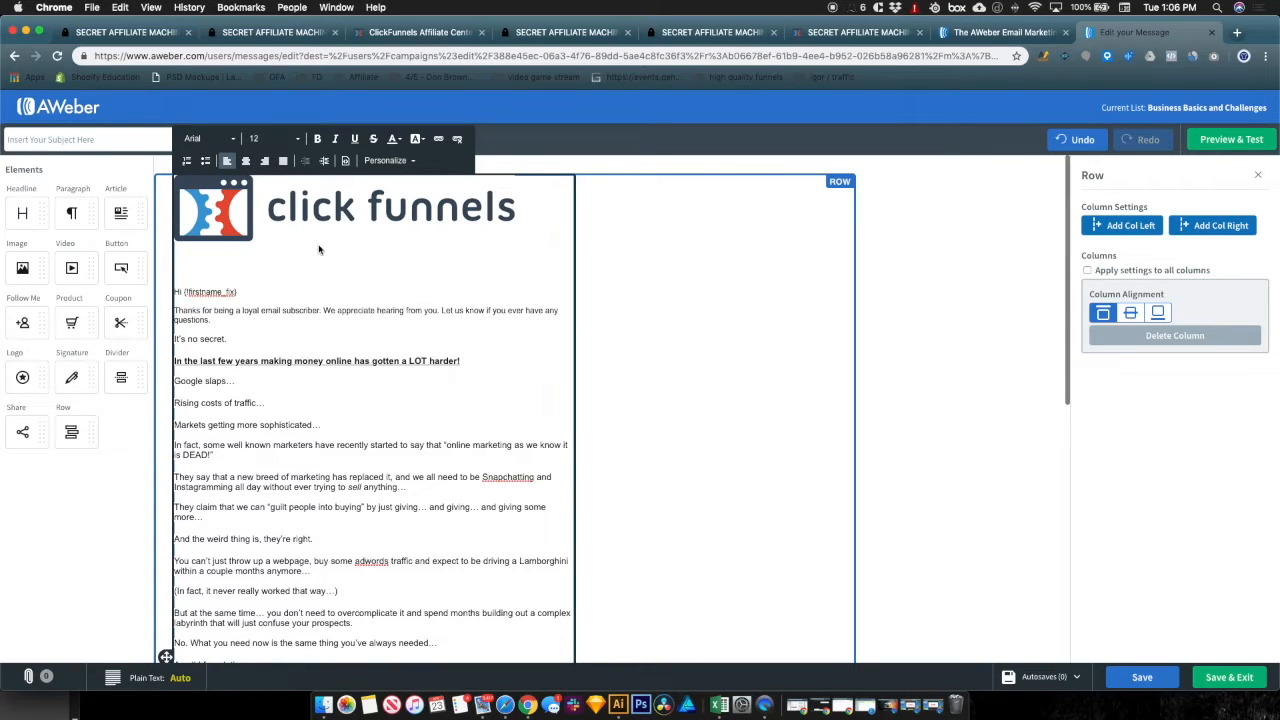
- Review the Secret Affiliate Machine opt-in page and the Step 3 import page
{"action": "left_click", "coordinate": [130, 32]}
{"action": "scroll", "coordinate": [316, 193], "scroll_direction": "down", "scroll_amount": 2}
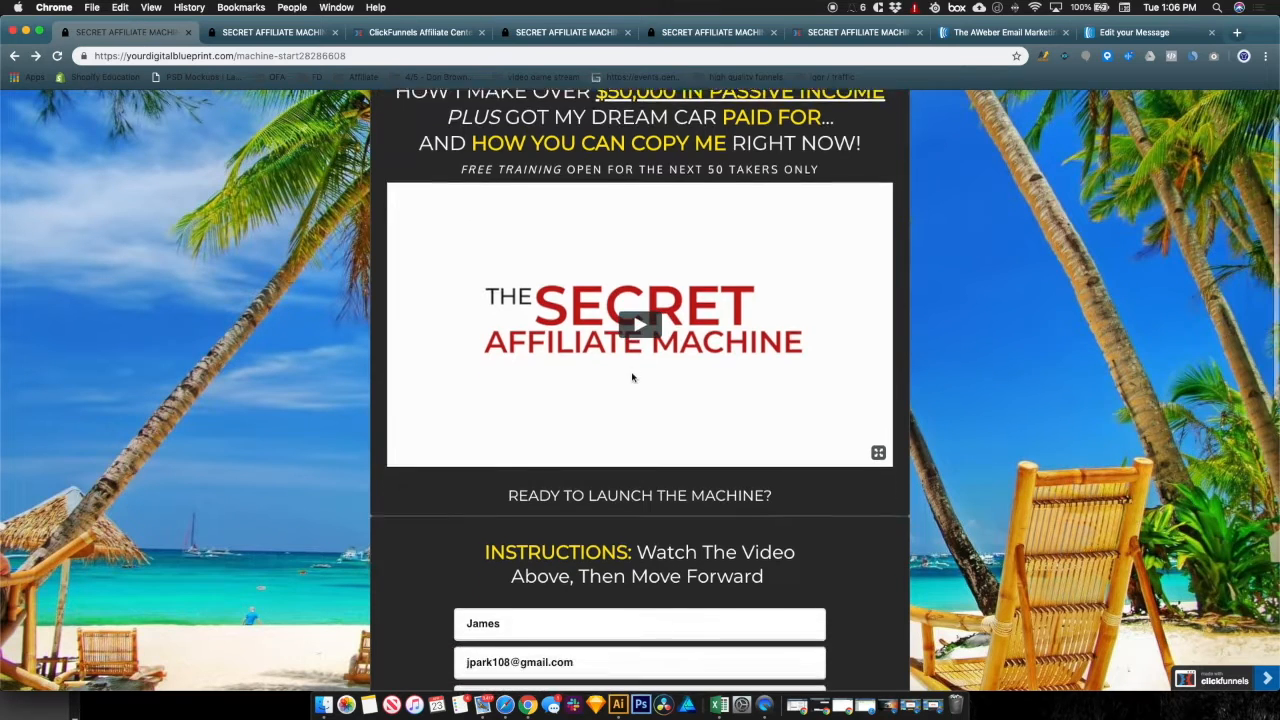
{"action": "left_click", "coordinate": [284, 32]}
{"action": "scroll", "coordinate": [336, 213], "scroll_direction": "up", "scroll_amount": 5}
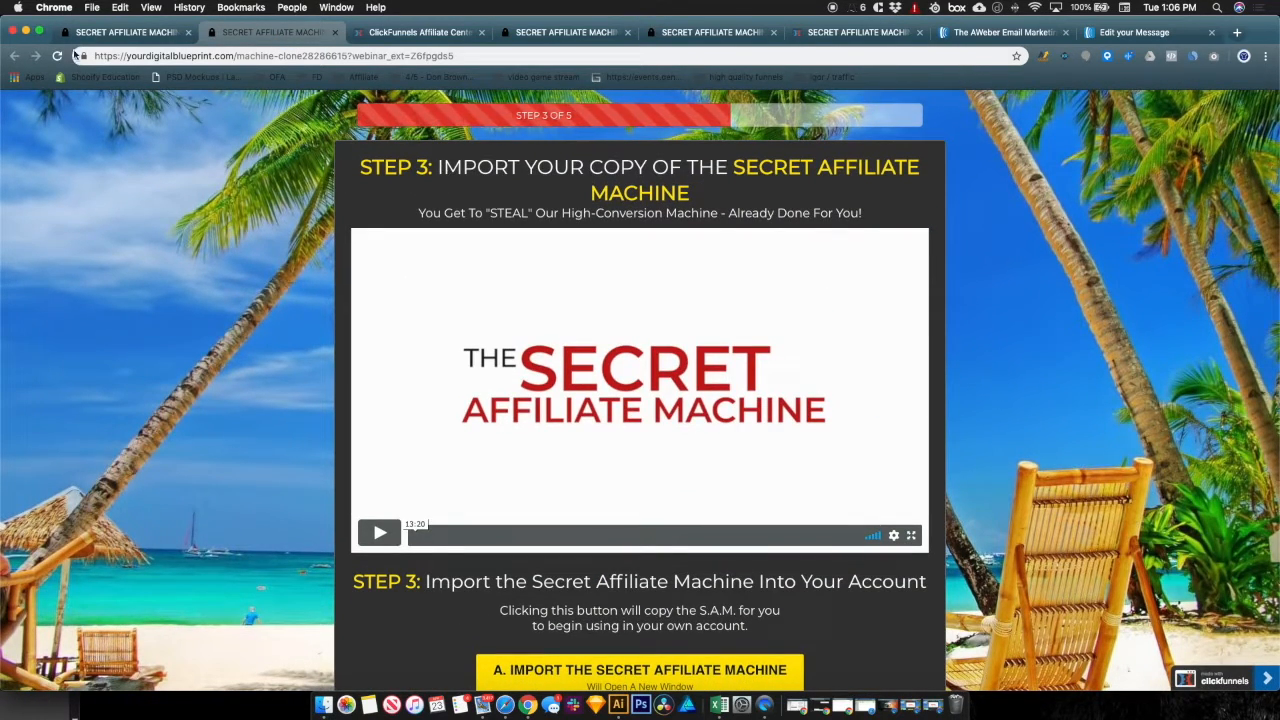
- Review the Secret Affiliate Machine opt-in page down to its disclaimer and the page about sending traffic to the machine
{"action": "left_click", "coordinate": [125, 32]}
{"action": "scroll", "coordinate": [298, 333], "scroll_direction": "down", "scroll_amount": 5}
{"action": "scroll", "coordinate": [298, 333], "scroll_direction": "down", "scroll_amount": 3}
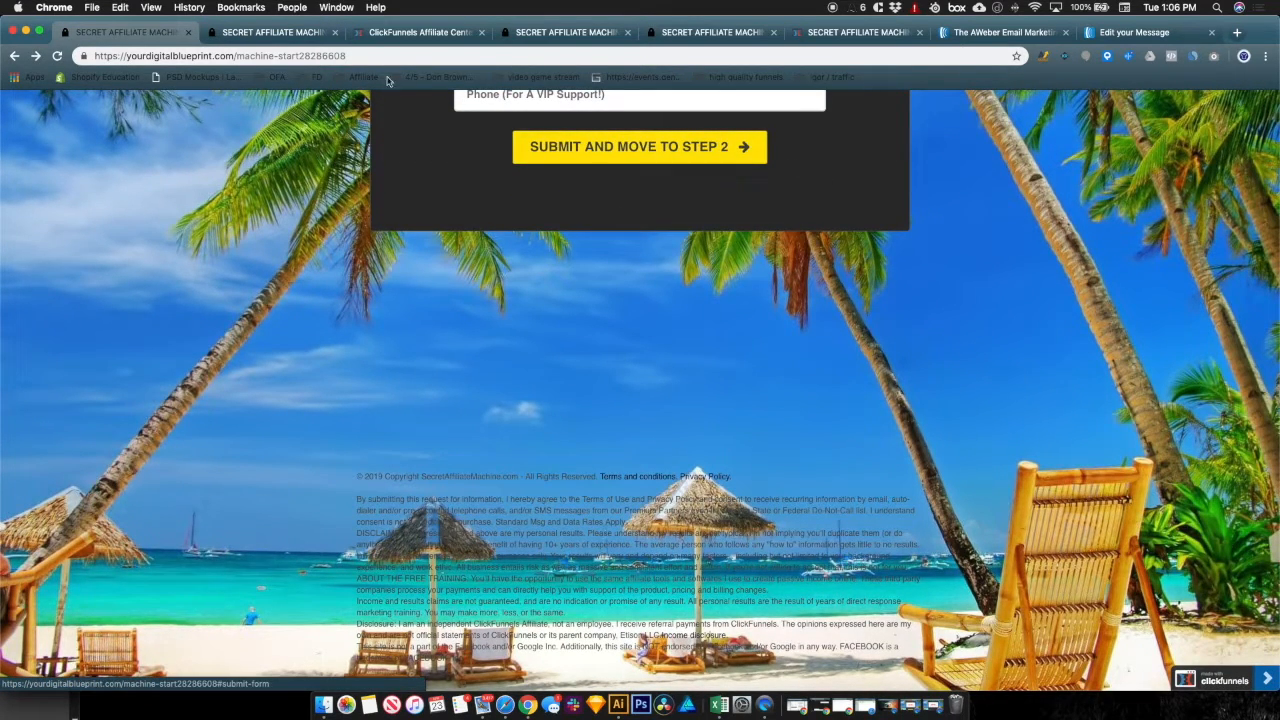
{"action": "left_click", "coordinate": [580, 33]}
{"action": "scroll", "coordinate": [583, 125], "scroll_direction": "up", "scroll_amount": 1}
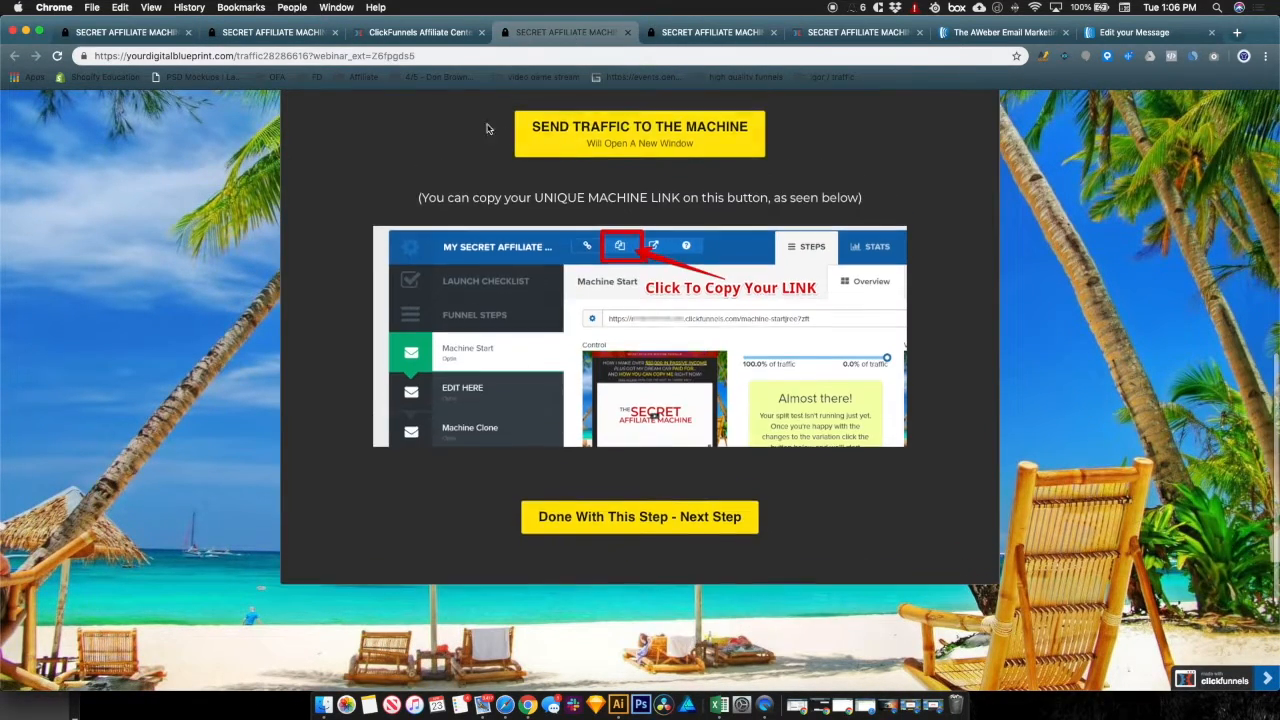
- Copy the full web address of the Step 3 import page
{"action": "left_click", "coordinate": [272, 32]}
{"action": "left_click", "coordinate": [316, 56]}
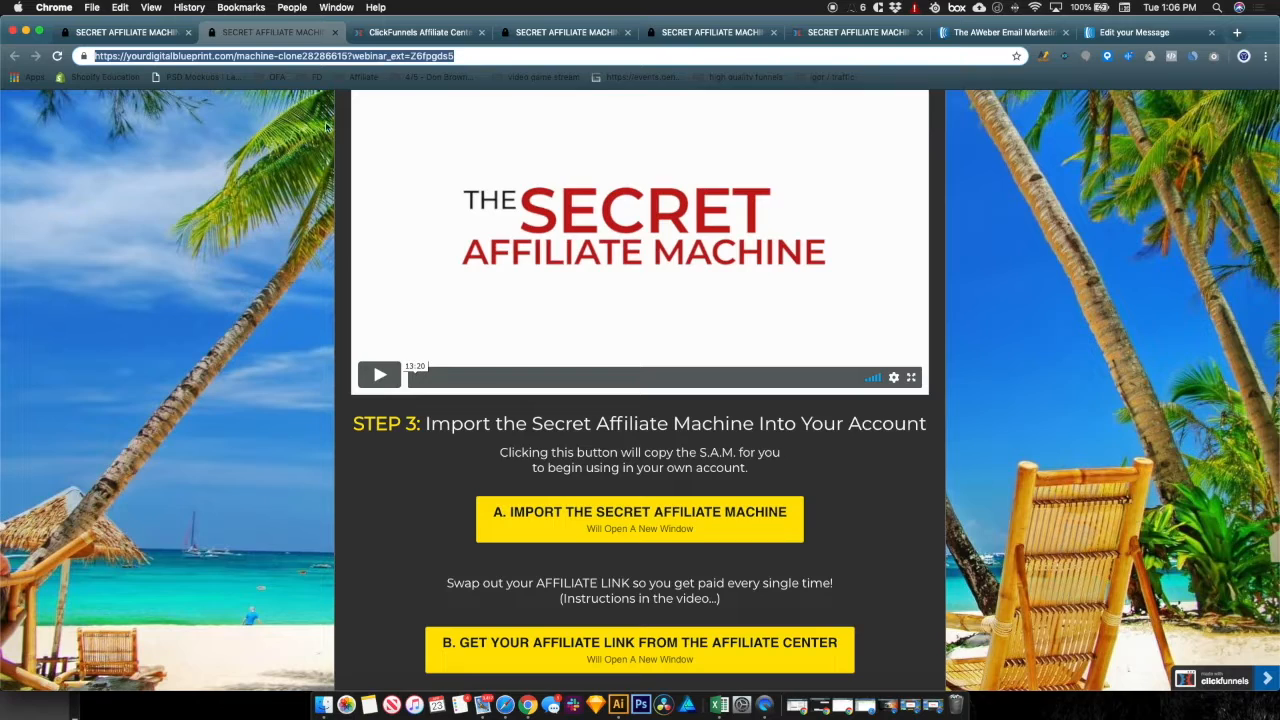
{"action": "left_click_drag", "start_coordinate": [253, 60], "coordinate": [487, 60]}
{"action": "left_click", "coordinate": [494, 59]}
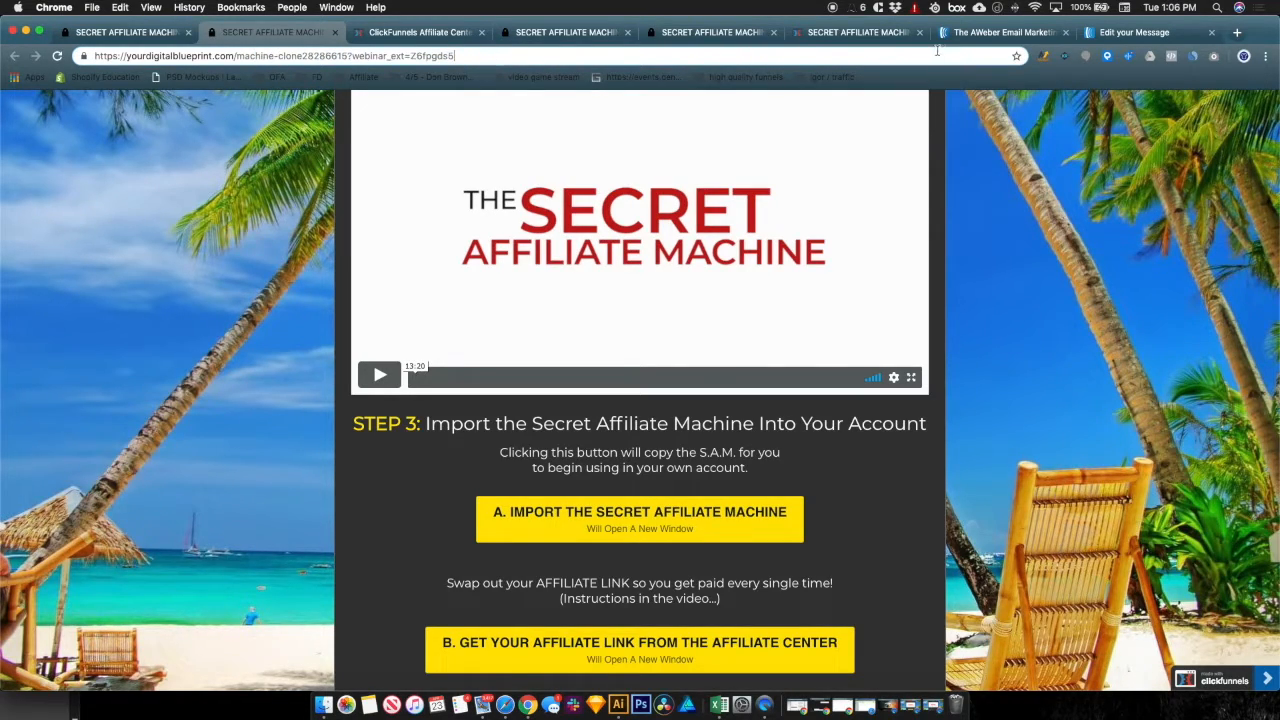
{"action": "key", "text": "super+a"}
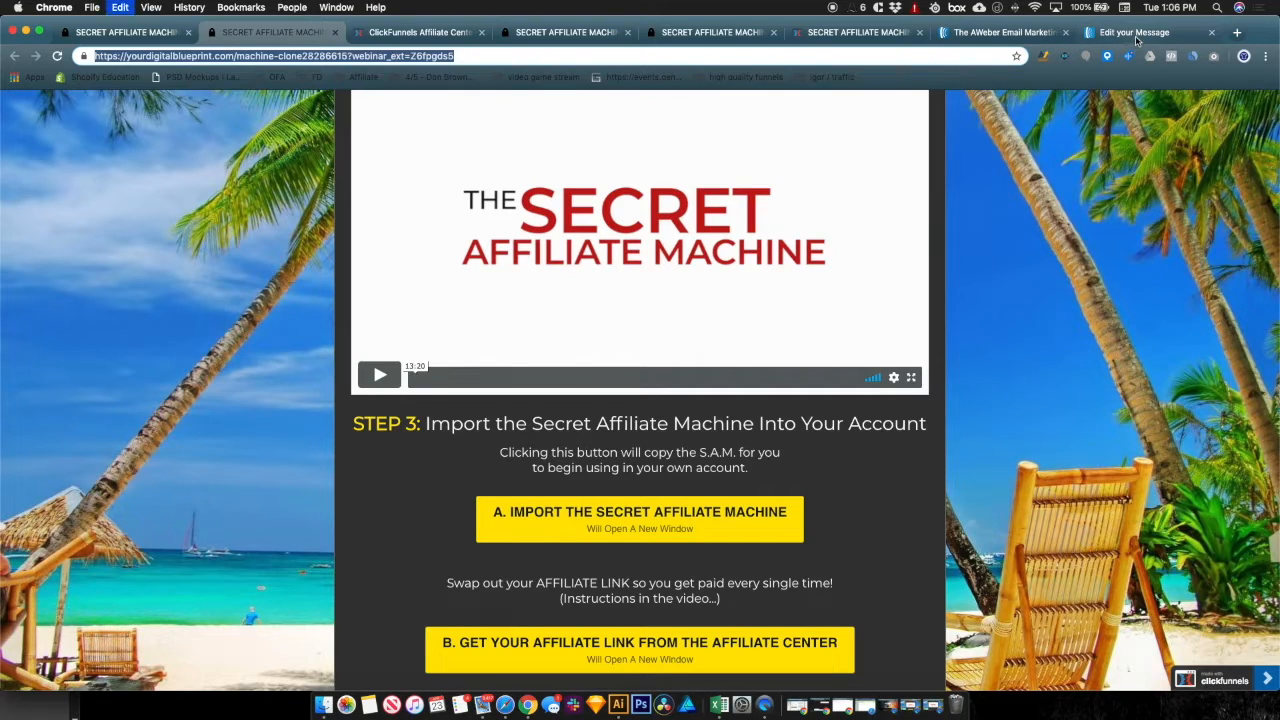
- Try to replace the URL of the "clicking here" link in the AWeber email with the copied Step 3 page address
{"action": "left_click", "coordinate": [1137, 40]}
{"action": "scroll", "coordinate": [460, 502], "scroll_direction": "down", "scroll_amount": 6}
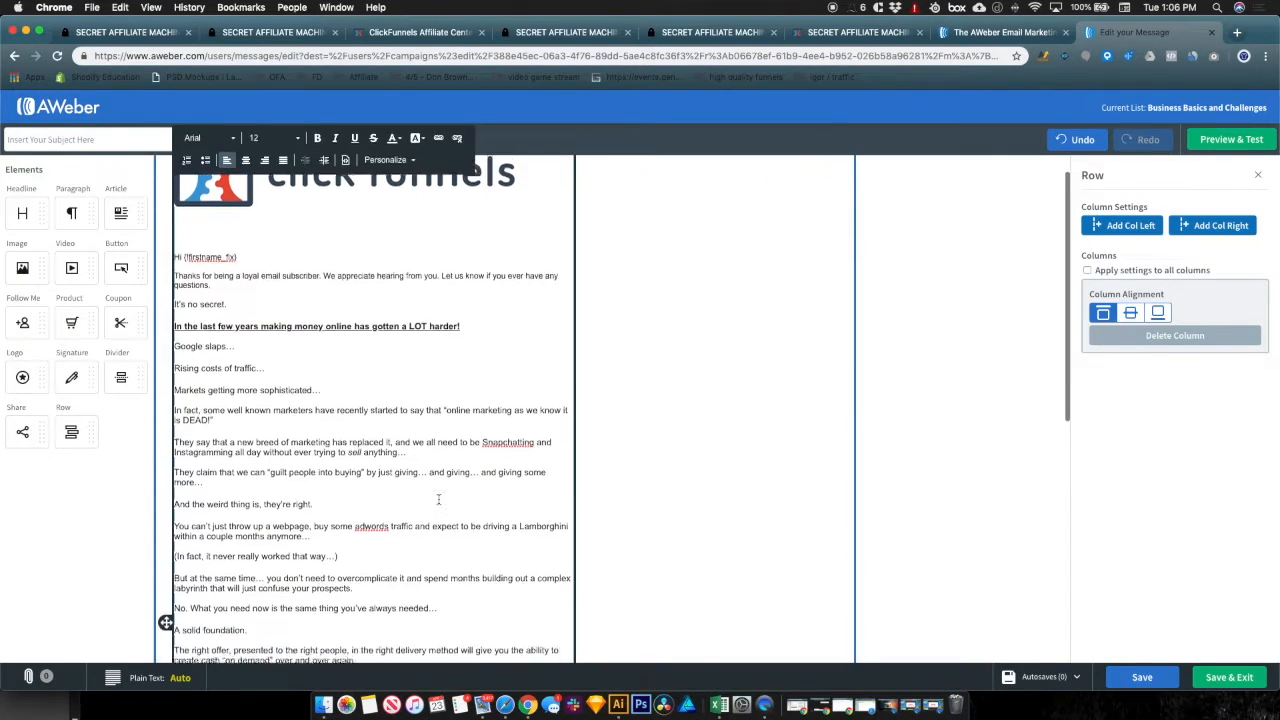
{"action": "scroll", "coordinate": [385, 540], "scroll_direction": "down", "scroll_amount": 4}
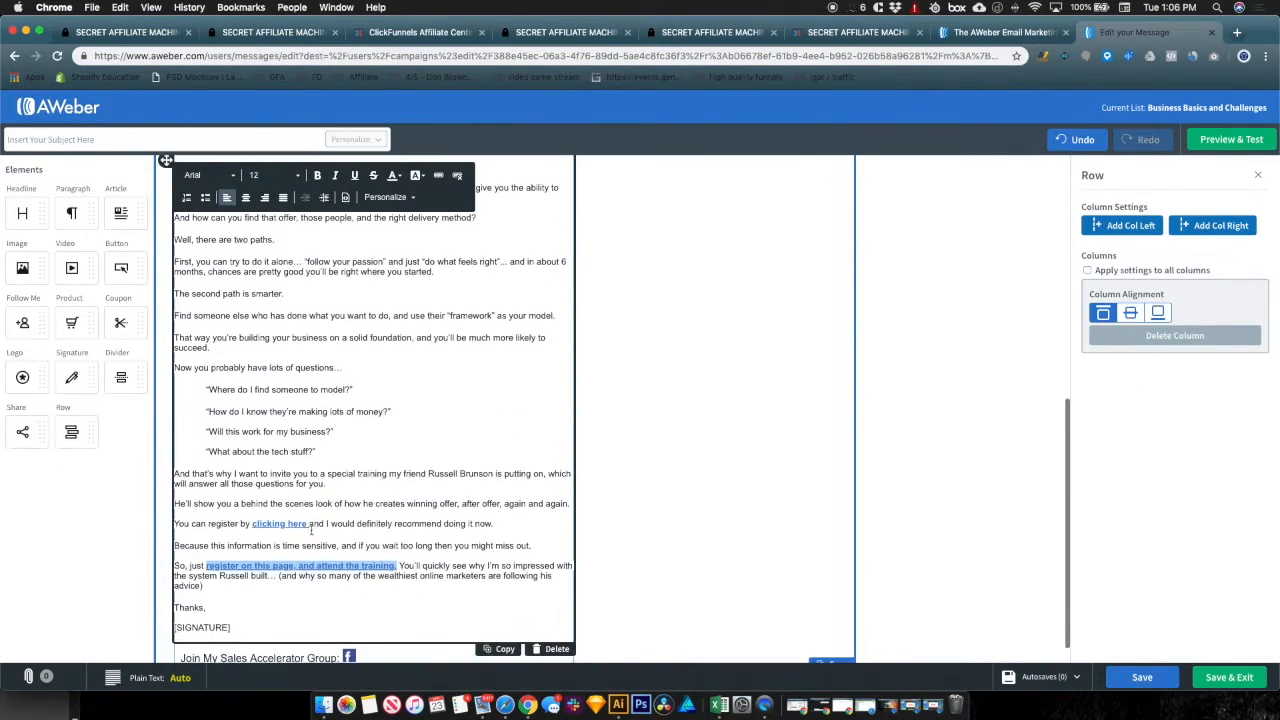
{"action": "left_click", "coordinate": [285, 525]}
{"action": "double_click", "coordinate": [285, 524]}
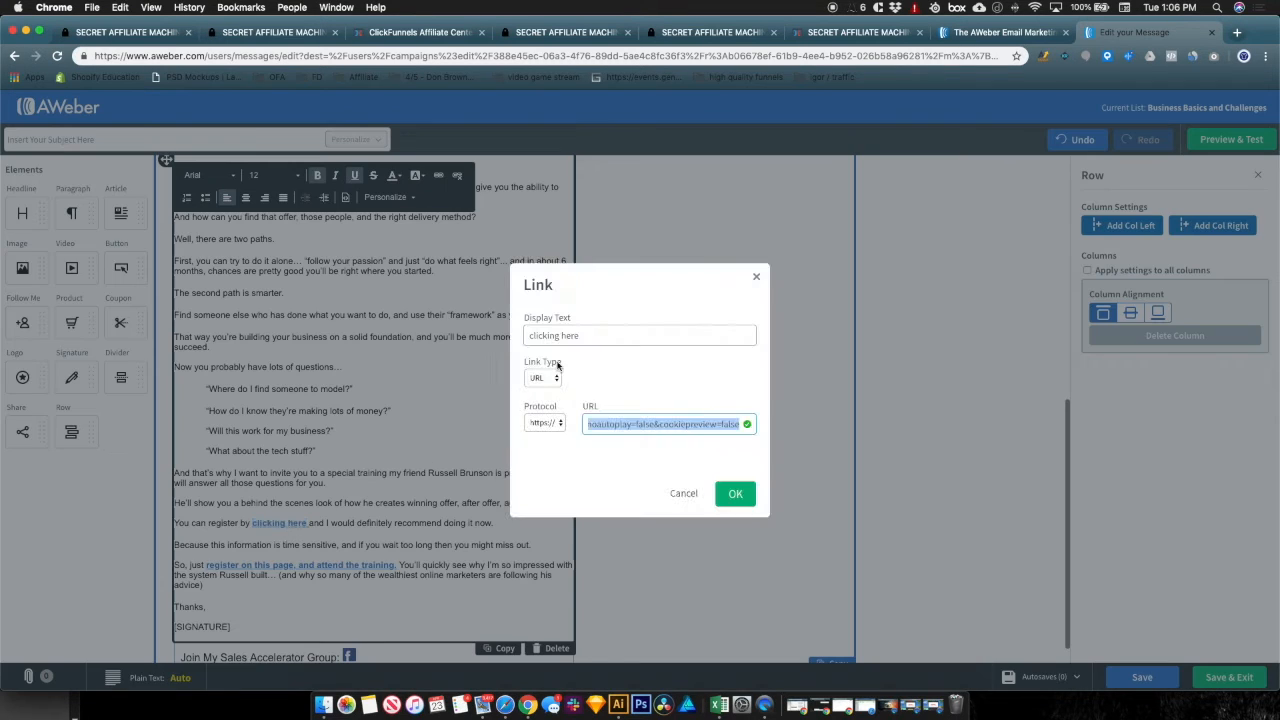
{"action": "left_click", "coordinate": [713, 423]}
{"action": "key", "text": "super+a"}
{"action": "key", "text": "super+v"}
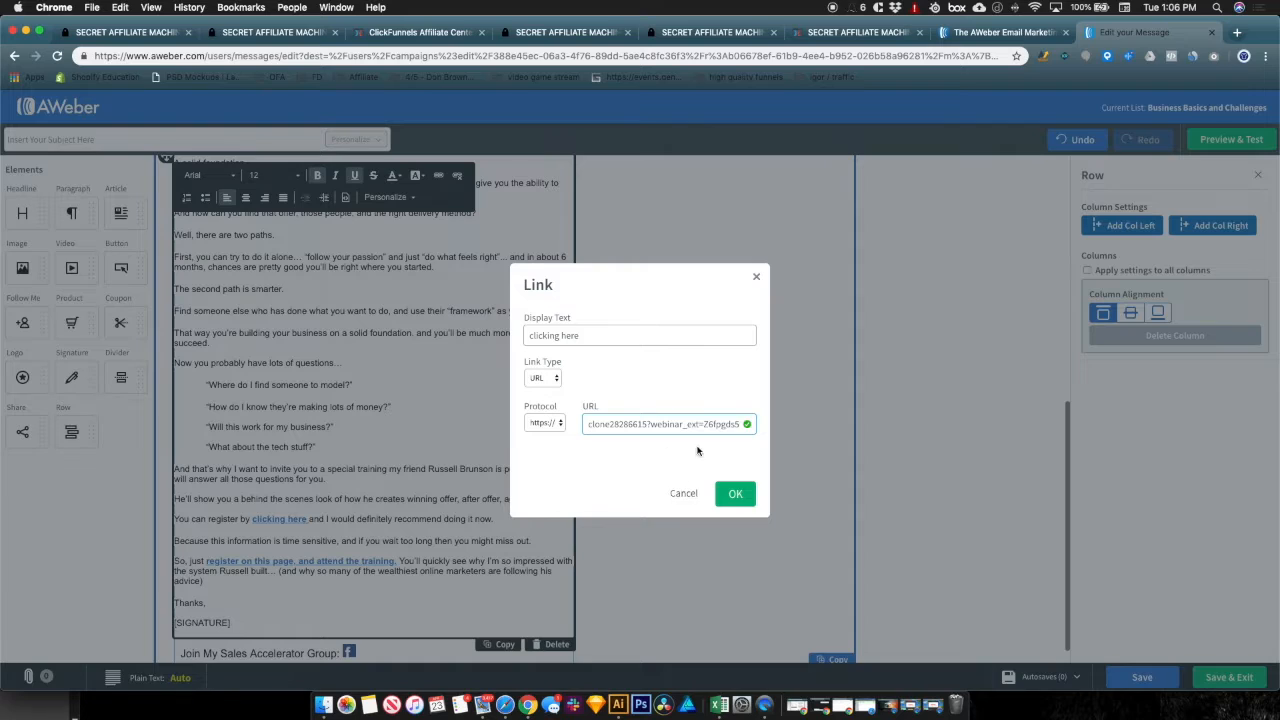
{"action": "left_click", "coordinate": [683, 494]}
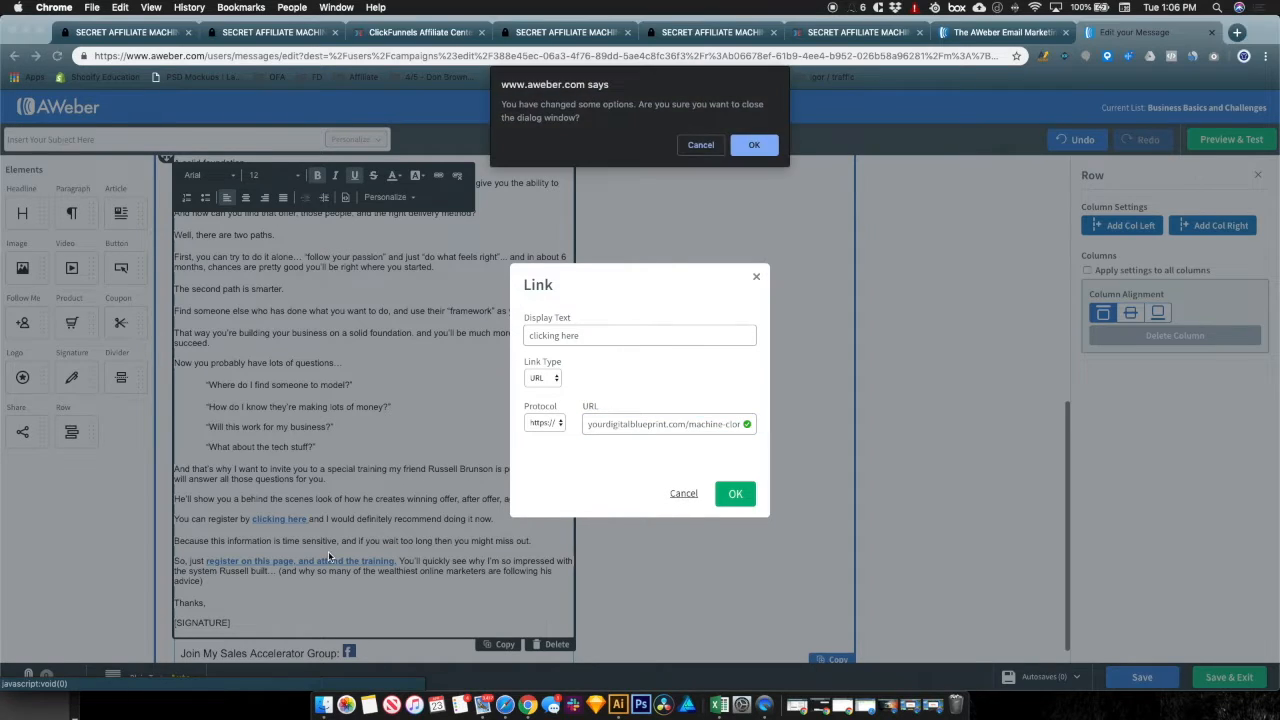
{"action": "left_click", "coordinate": [754, 145]}
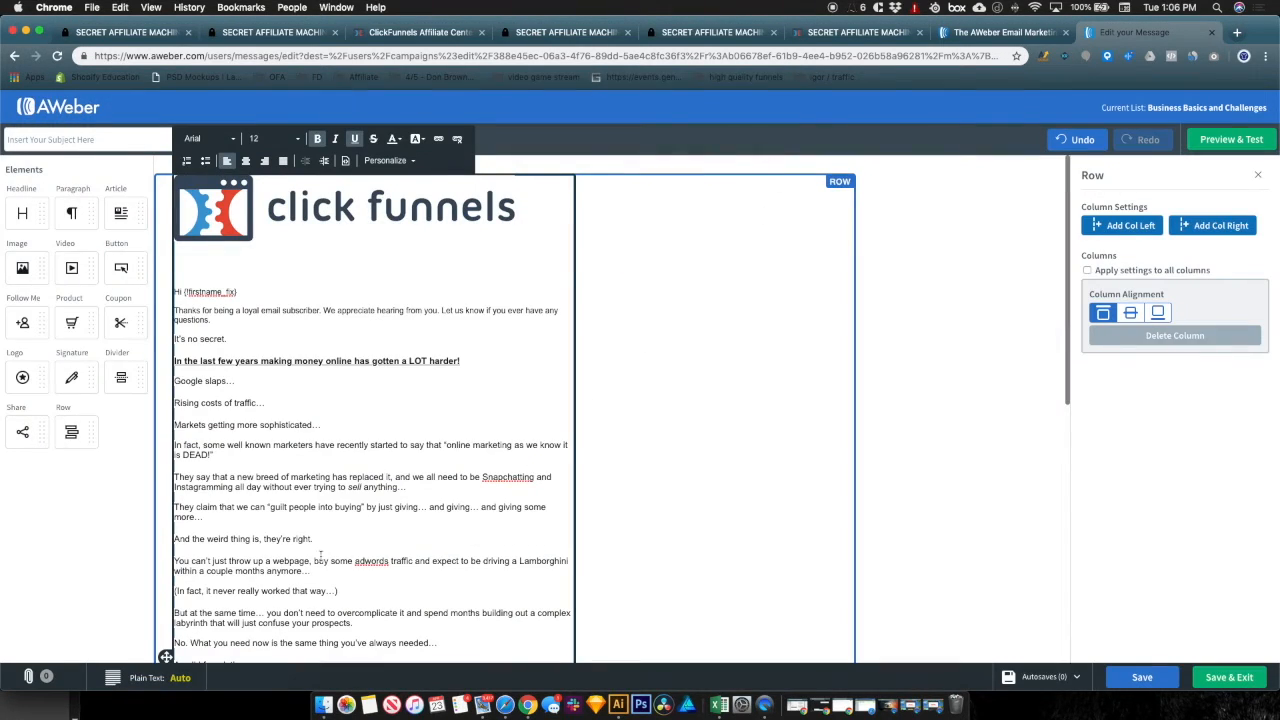
- Set the email's subject to the suggested "Do online marketing “tricks” still work?" and save and exit the message
{"action": "scroll", "coordinate": [389, 538], "scroll_direction": "down", "scroll_amount": 10}
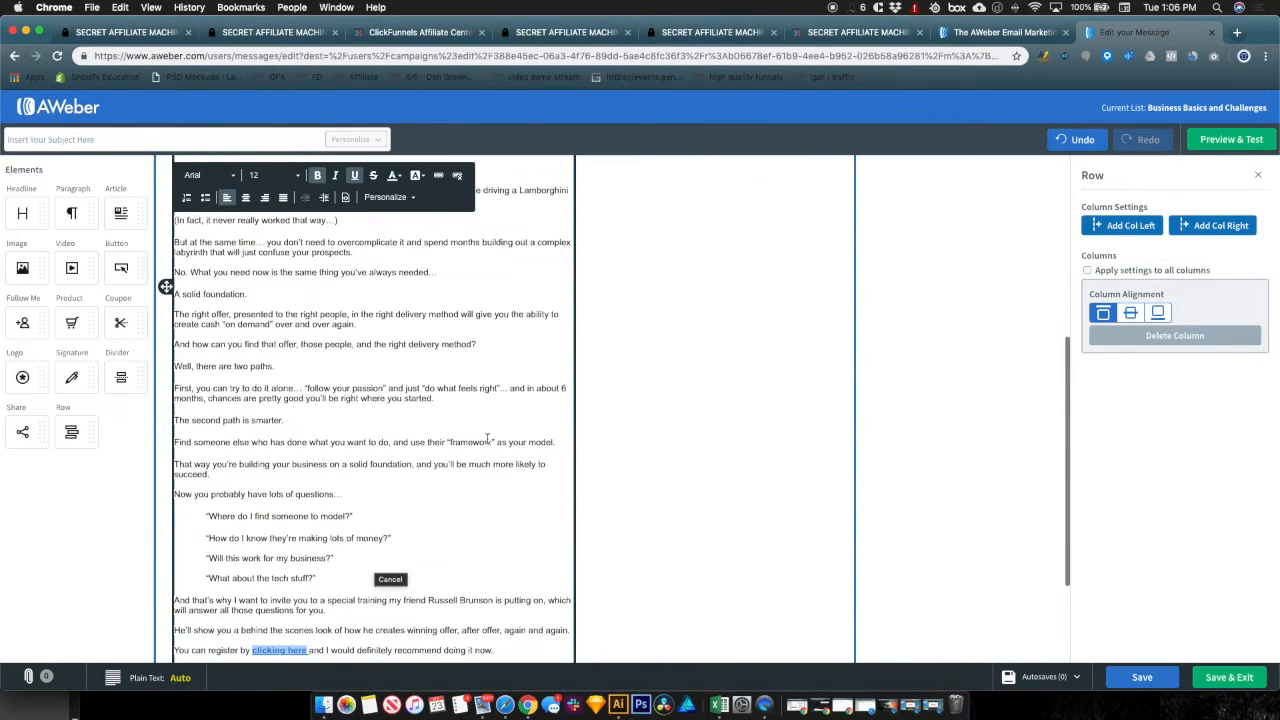
{"action": "scroll", "coordinate": [487, 445], "scroll_direction": "down", "scroll_amount": 3}
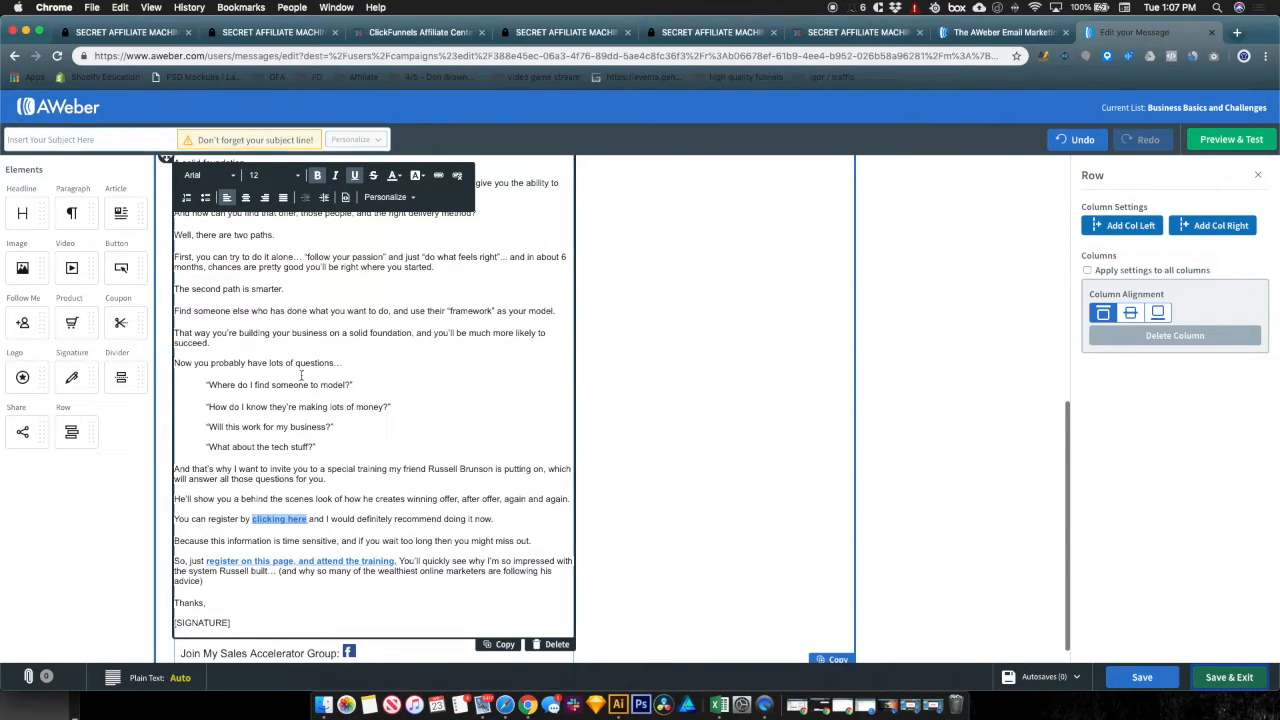
{"action": "left_click", "coordinate": [110, 141]}
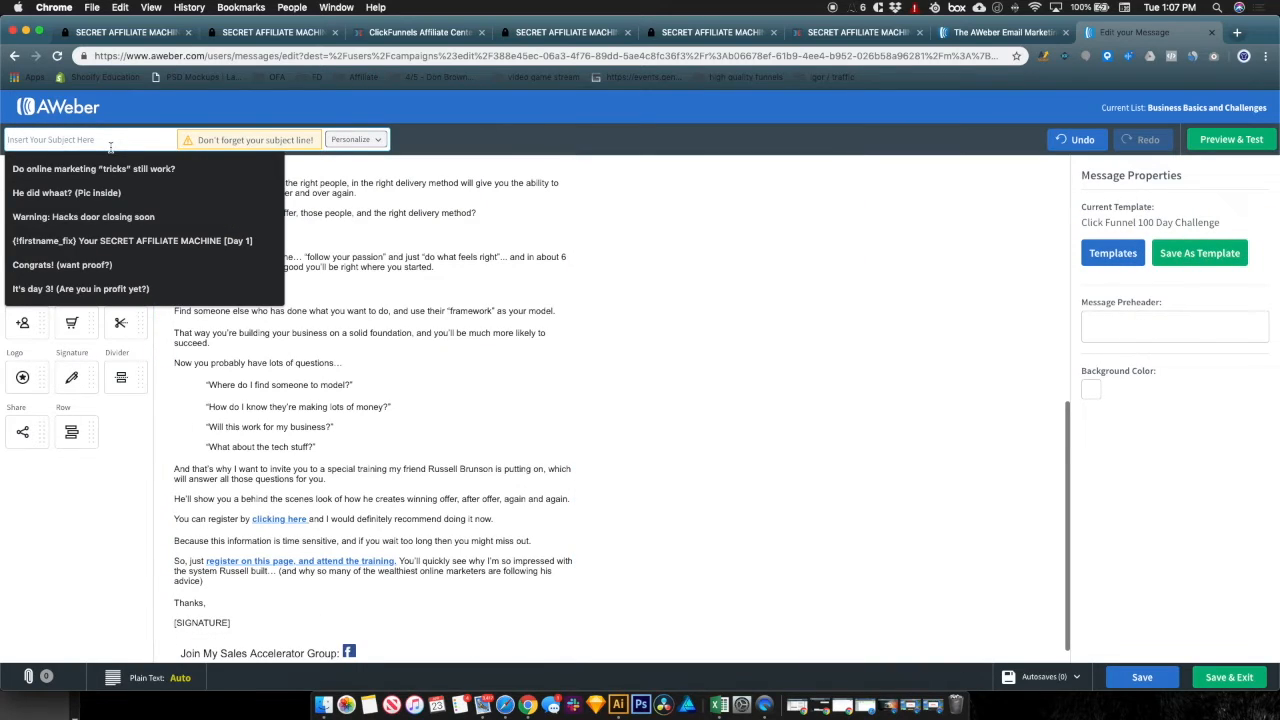
{"action": "left_click", "coordinate": [165, 175]}
{"action": "left_click", "coordinate": [447, 254]}
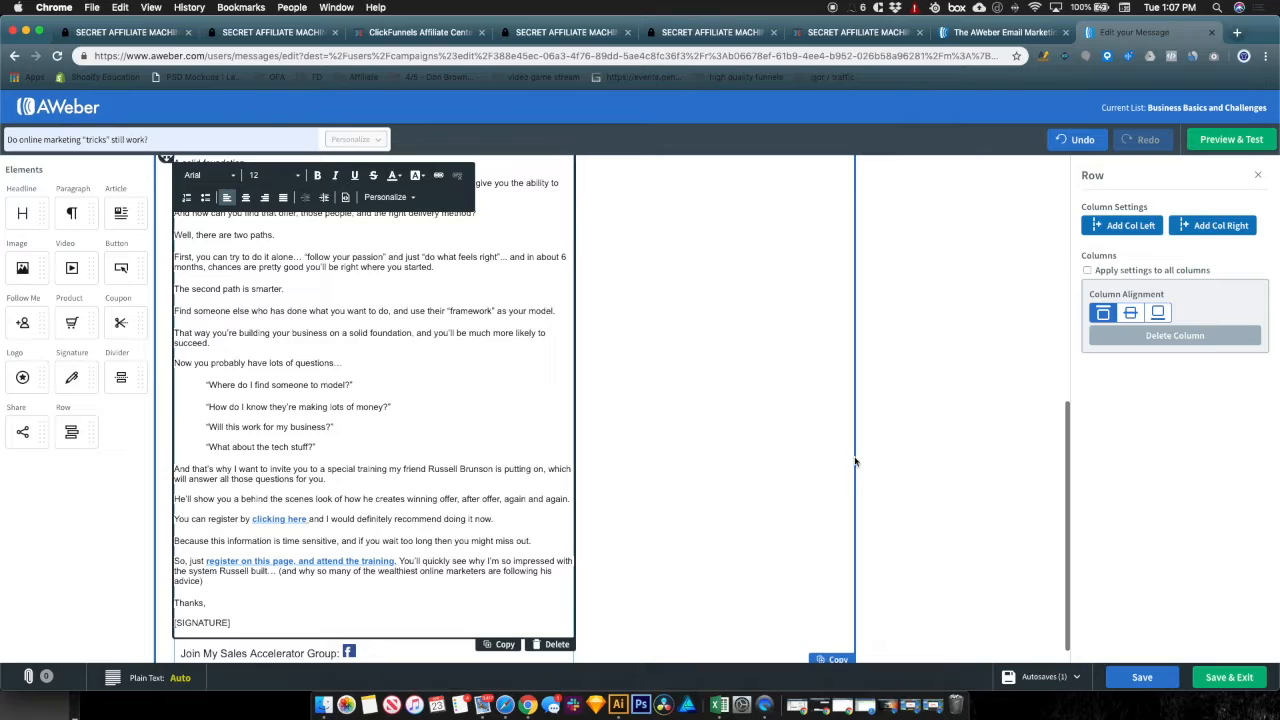
{"action": "left_click", "coordinate": [1234, 678]}
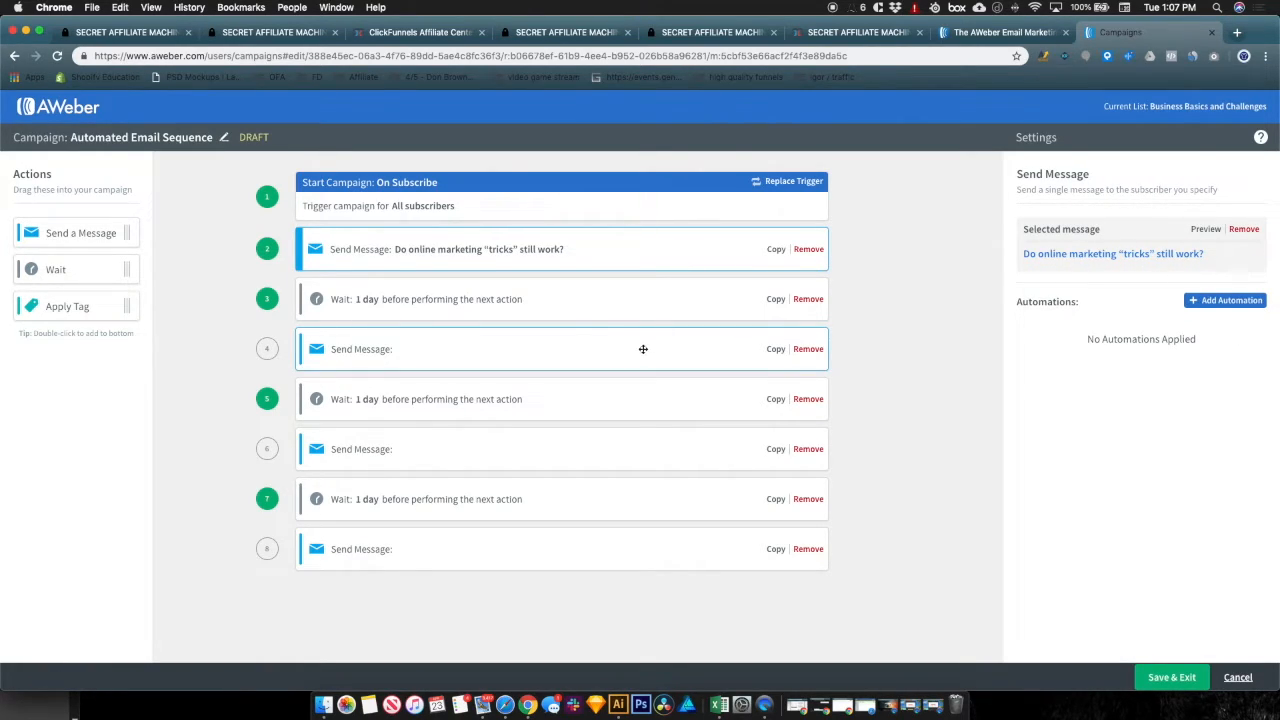
- View the settings of the three remaining empty Send Message actions in the campaign
{"action": "left_click", "coordinate": [579, 347]}
{"action": "left_click", "coordinate": [569, 438]}
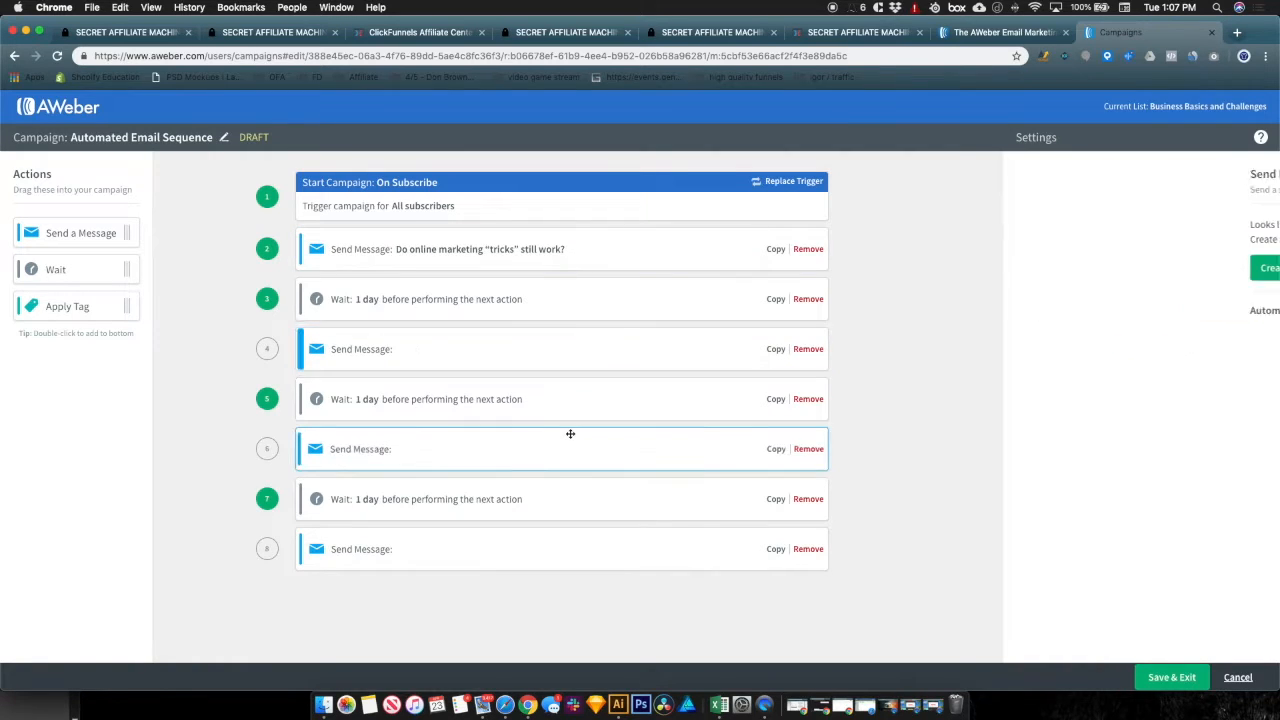
{"action": "left_click", "coordinate": [567, 544]}
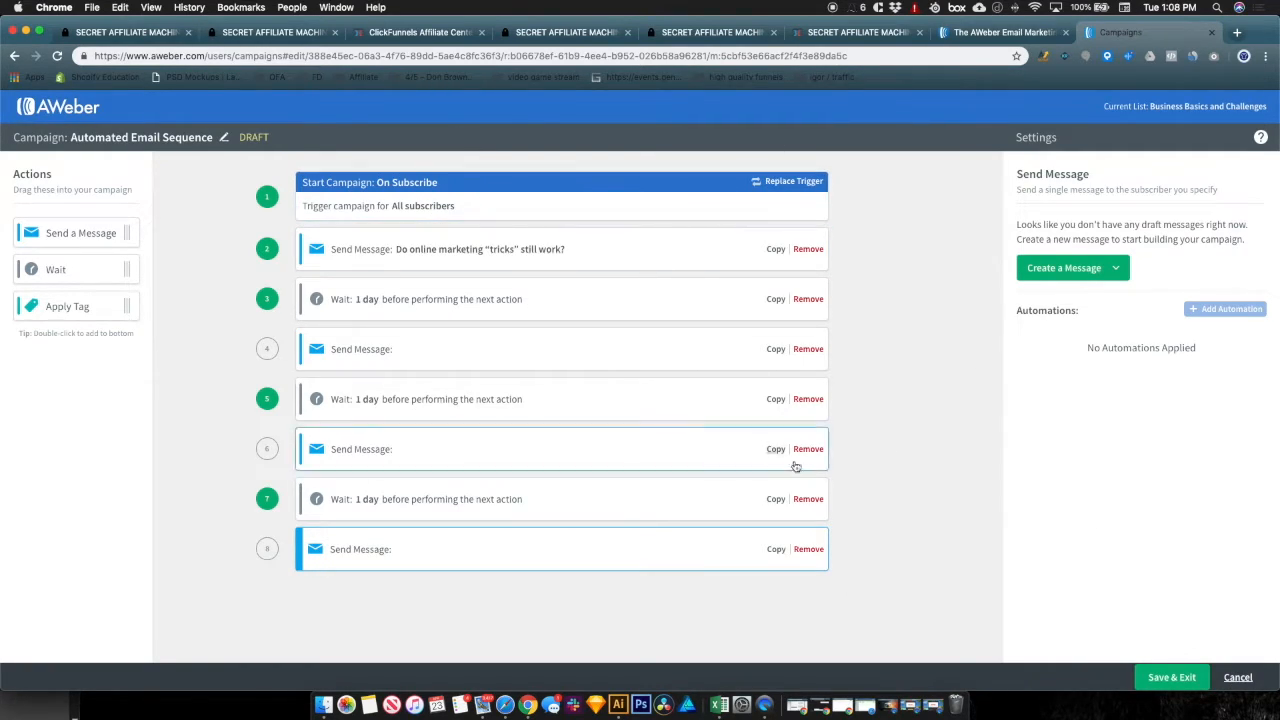
- Leave the campaign editor without saving and delete the draft campaign "Automated Email Sequence"
{"action": "left_click", "coordinate": [1240, 680]}
{"action": "left_click", "coordinate": [732, 306]}
{"action": "left_click", "coordinate": [280, 300]}
{"action": "left_click", "coordinate": [141, 317]}
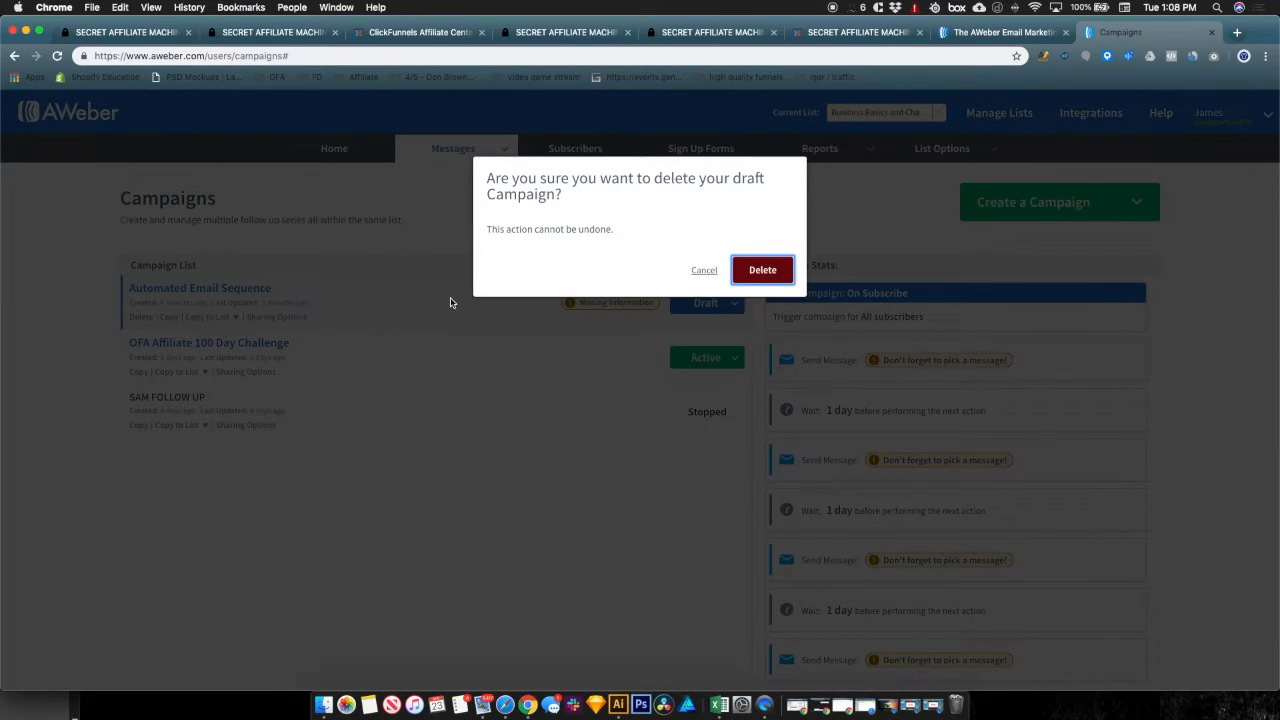
{"action": "left_click", "coordinate": [763, 271]}
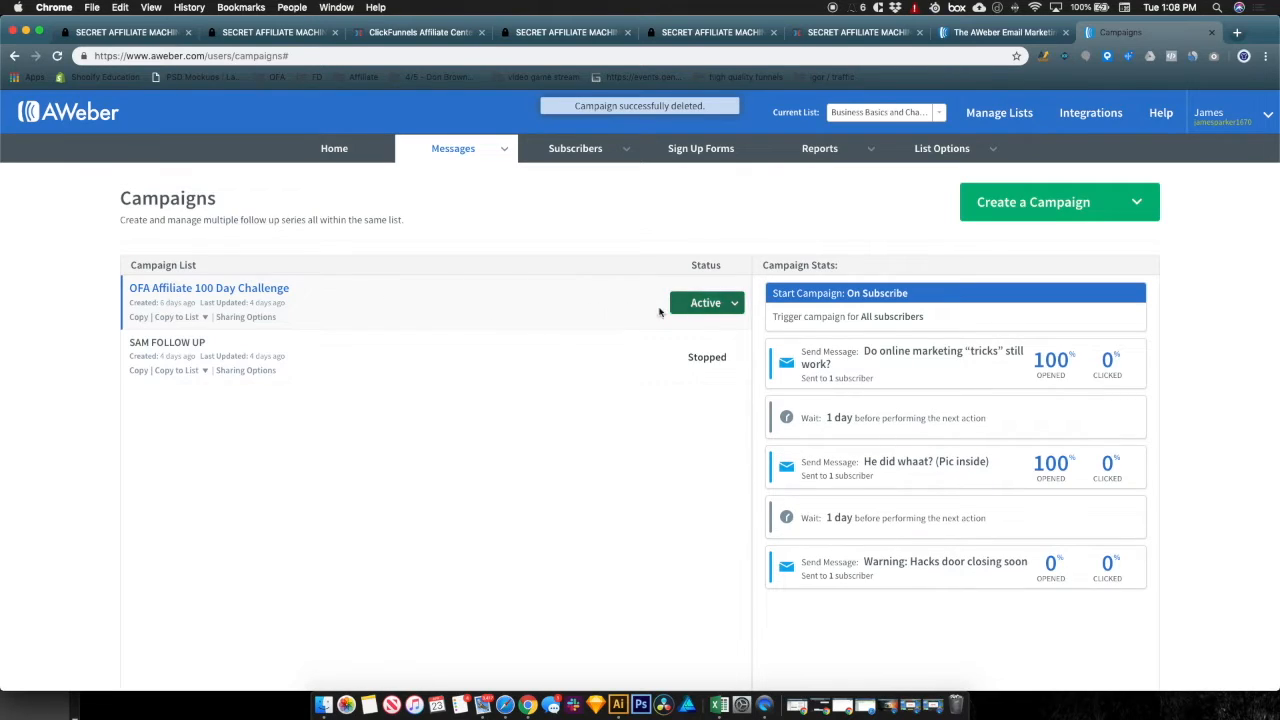
{"action": "left_click_drag", "start_coordinate": [629, 325], "coordinate": [247, 302]}
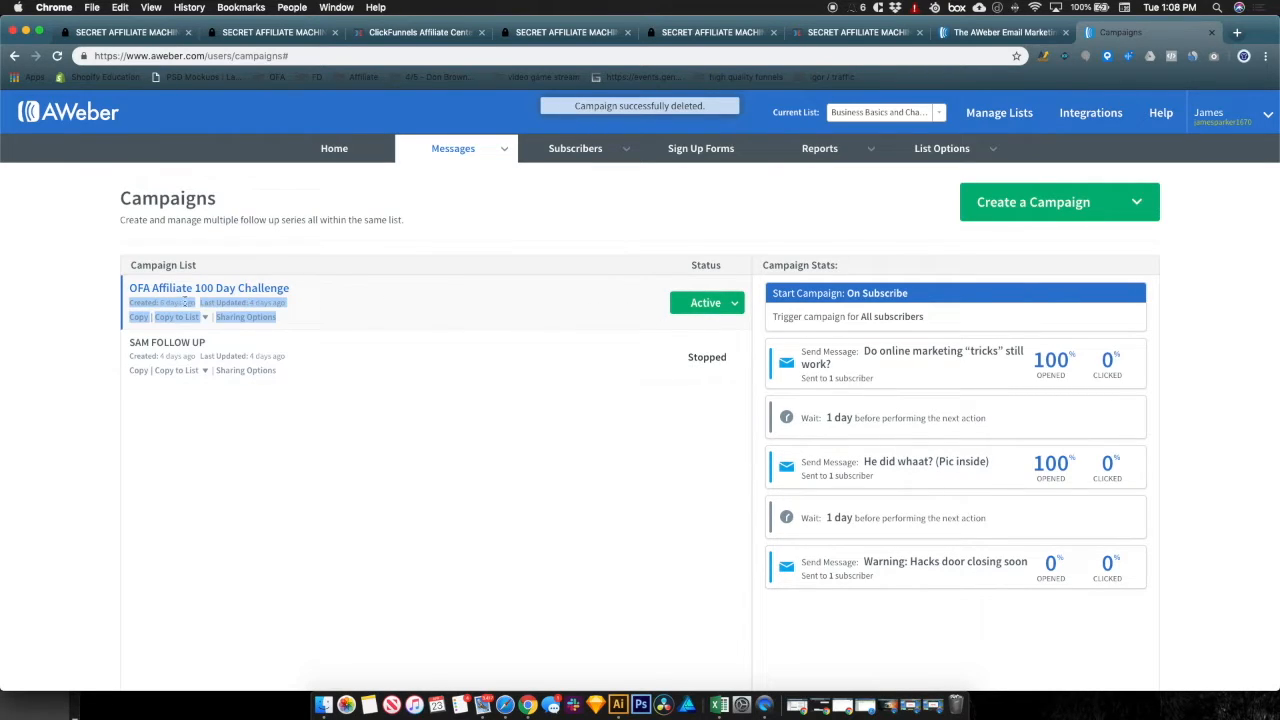
{"action": "left_click", "coordinate": [614, 316]}
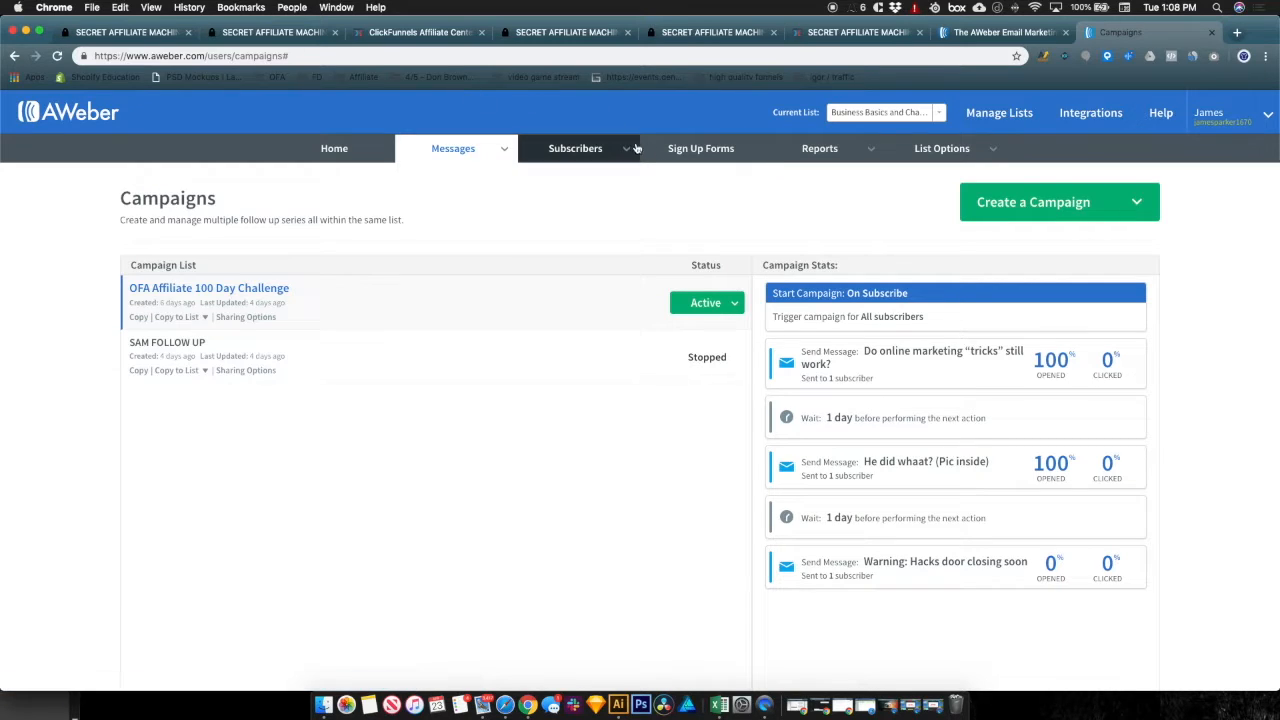
- Open "My Web Form" from the list's sign-up forms for editing
{"action": "left_click", "coordinate": [707, 158]}
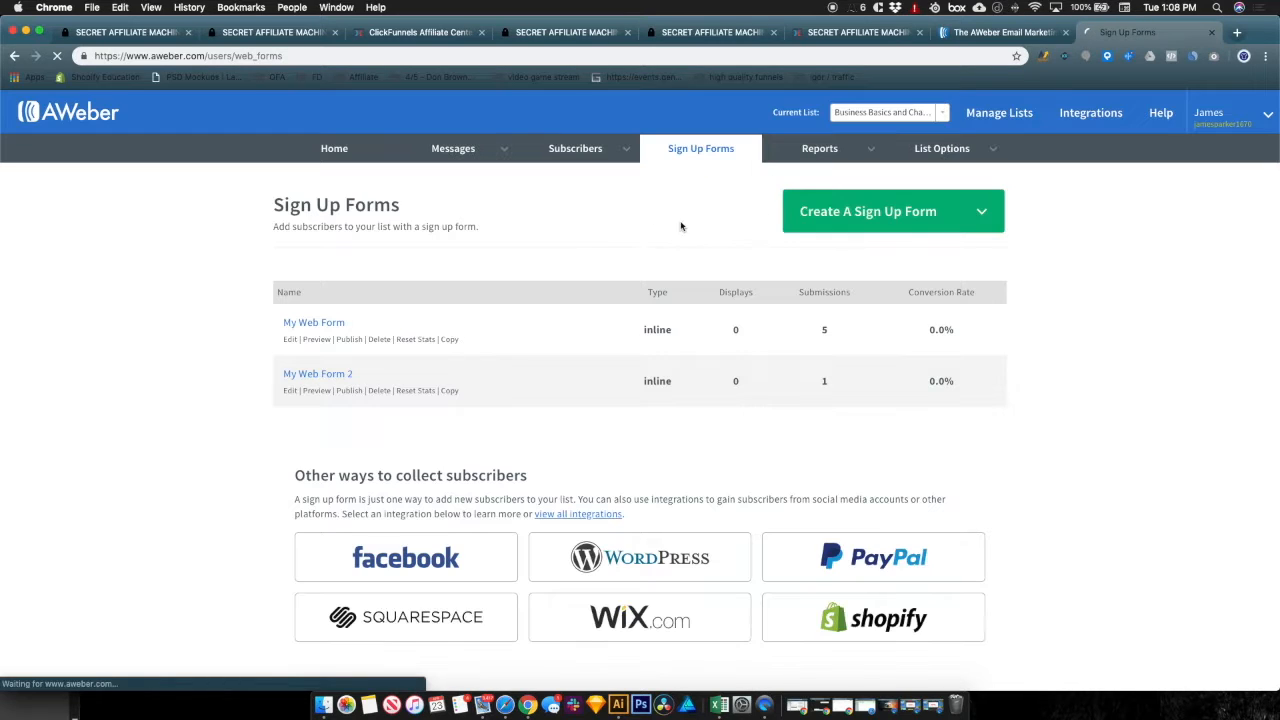
{"action": "scroll", "coordinate": [587, 236], "scroll_direction": "down", "scroll_amount": 1}
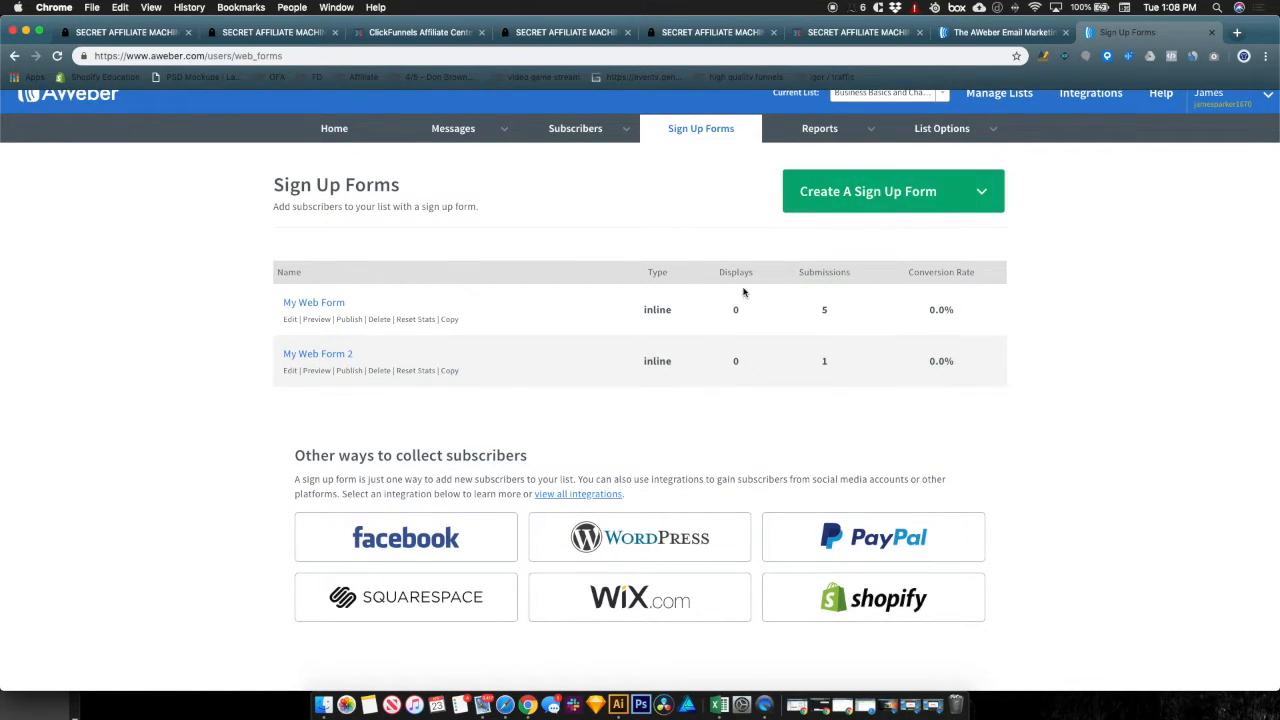
{"action": "left_click_drag", "start_coordinate": [715, 315], "coordinate": [601, 312]}
{"action": "left_click", "coordinate": [564, 314]}
{"action": "double_click", "coordinate": [661, 311]}
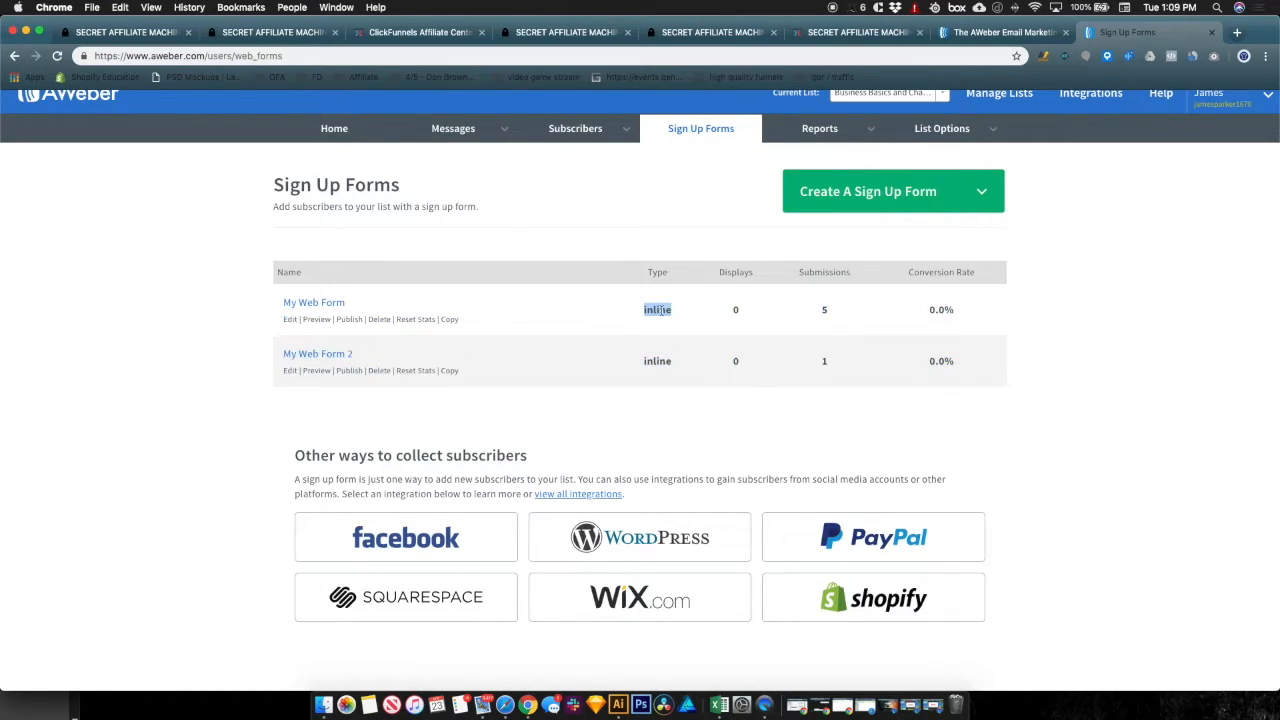
{"action": "left_click", "coordinate": [289, 320]}
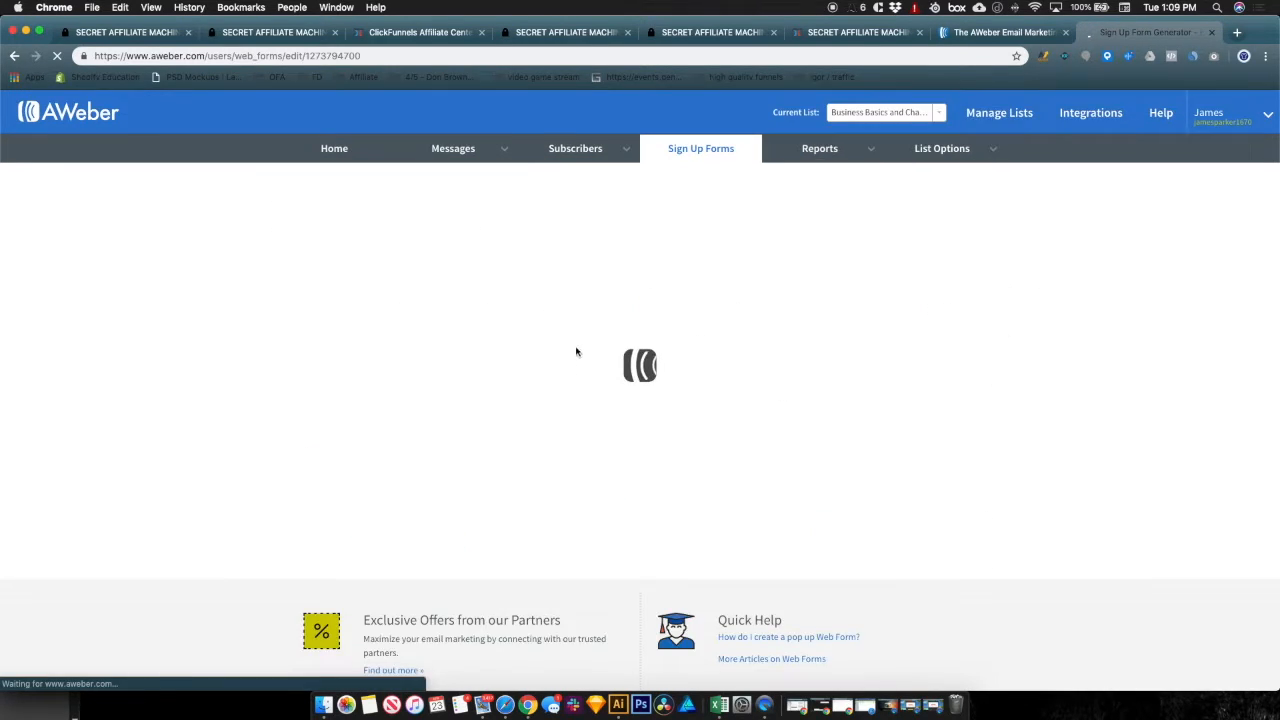
{"action": "scroll", "coordinate": [720, 400], "scroll_direction": "down", "scroll_amount": 3}
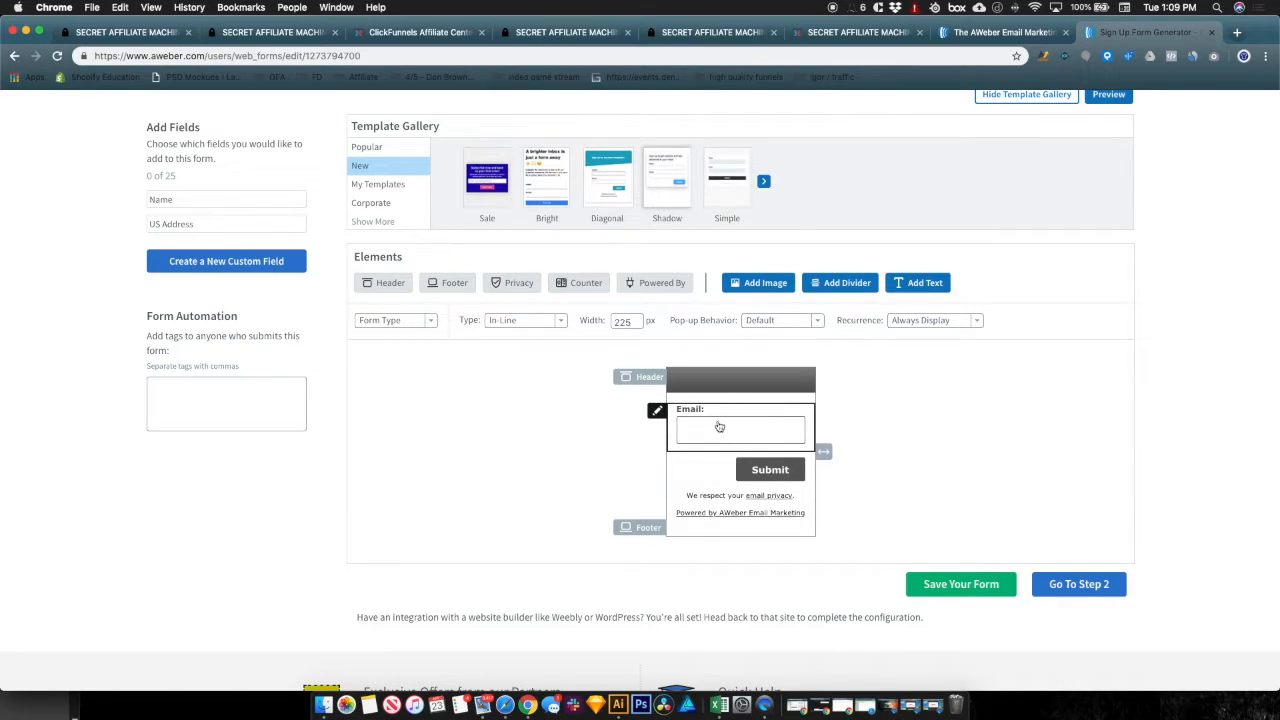
- Fill in the name and e-mail on the opt-in page without submitting, and view the Step 3 import page
{"action": "left_click", "coordinate": [150, 33]}
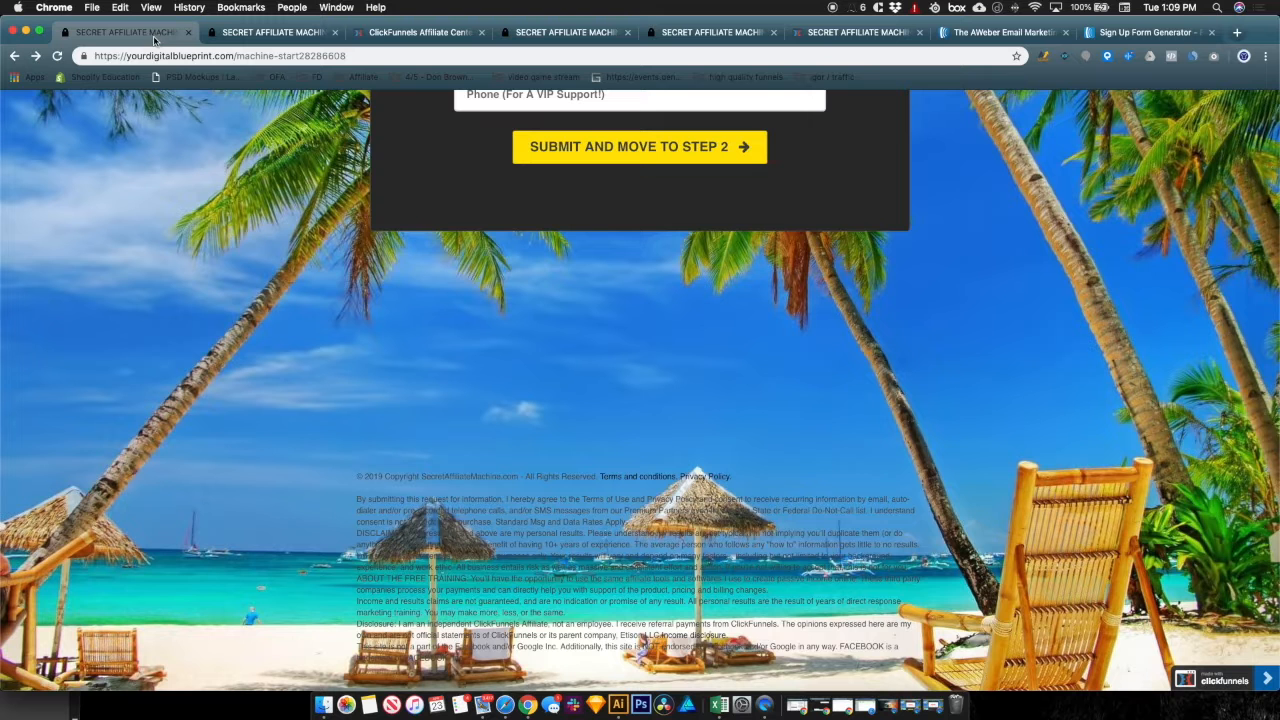
{"action": "scroll", "coordinate": [576, 310], "scroll_direction": "up", "scroll_amount": 5}
{"action": "left_click", "coordinate": [619, 425]}
{"action": "key", "text": "Return"}
{"action": "left_click", "coordinate": [660, 461]}
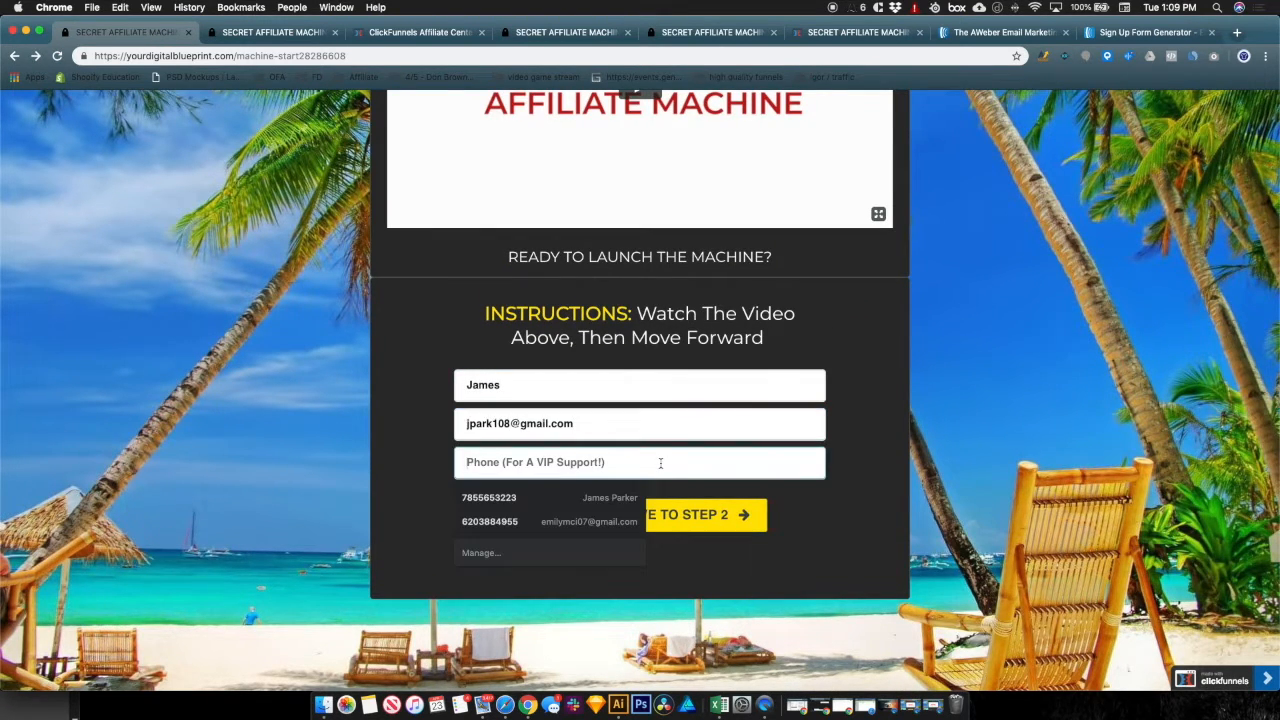
{"action": "left_click", "coordinate": [272, 33]}
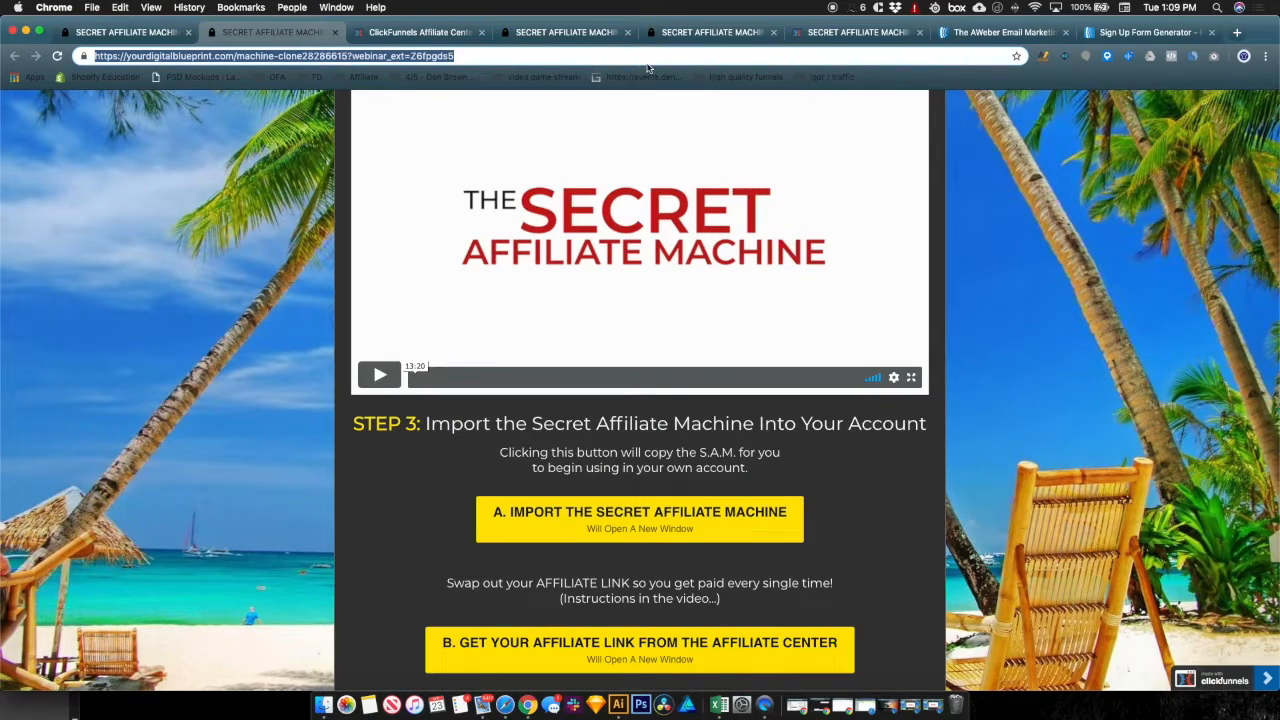
{"action": "left_click", "coordinate": [1125, 33]}
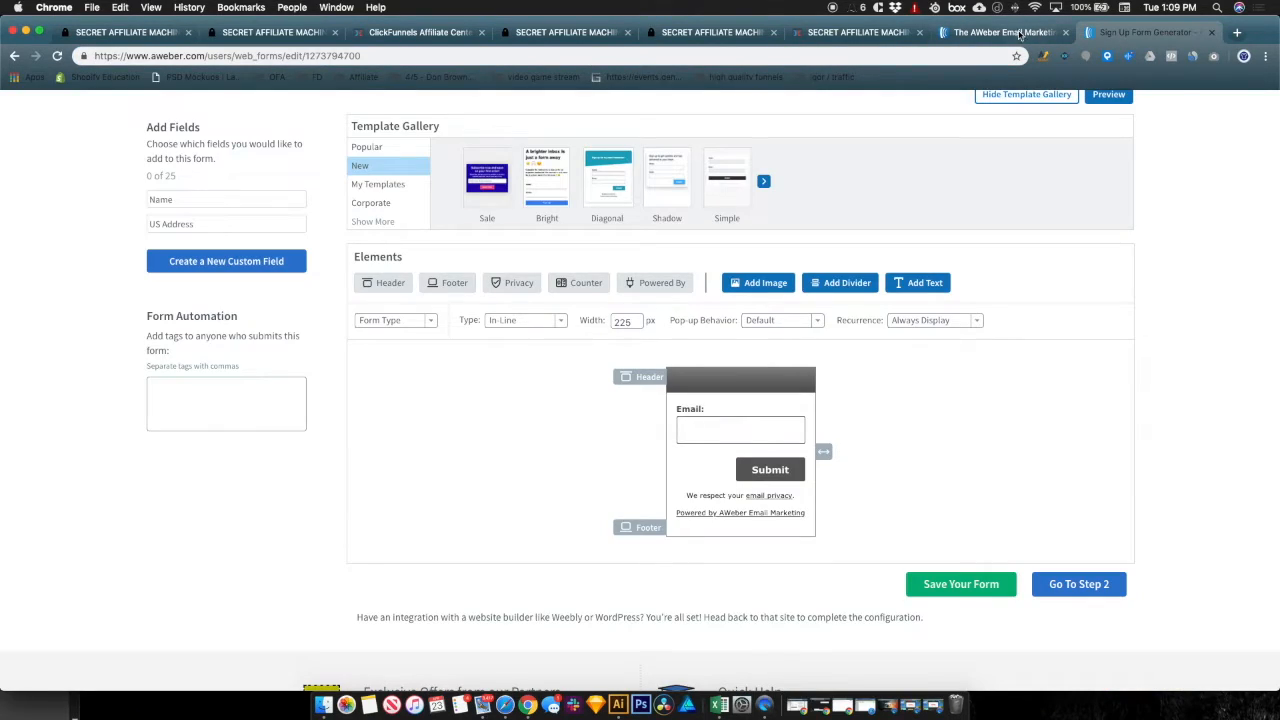
- Add the Name and US Address fields below the Email field in the sign-up form
{"action": "left_click", "coordinate": [729, 413]}
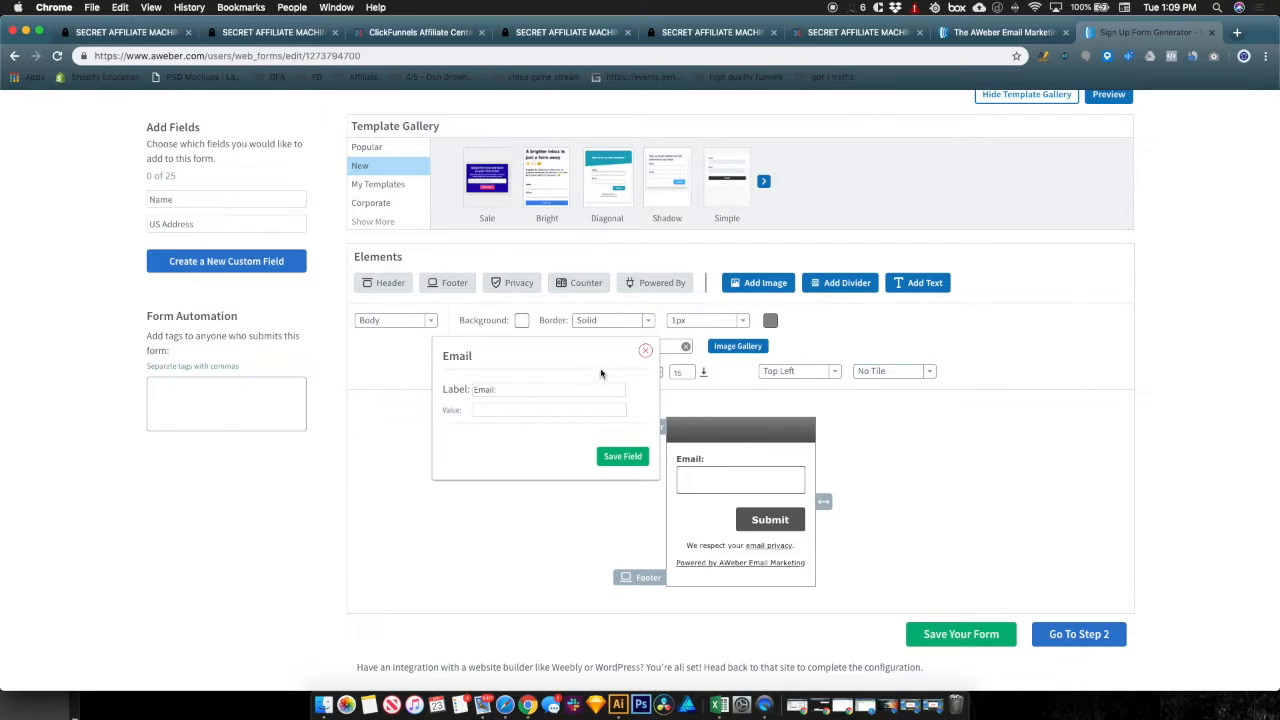
{"action": "left_click", "coordinate": [236, 203]}
{"action": "left_click", "coordinate": [237, 207]}
{"action": "scroll", "coordinate": [237, 207], "scroll_direction": "down", "scroll_amount": 3}
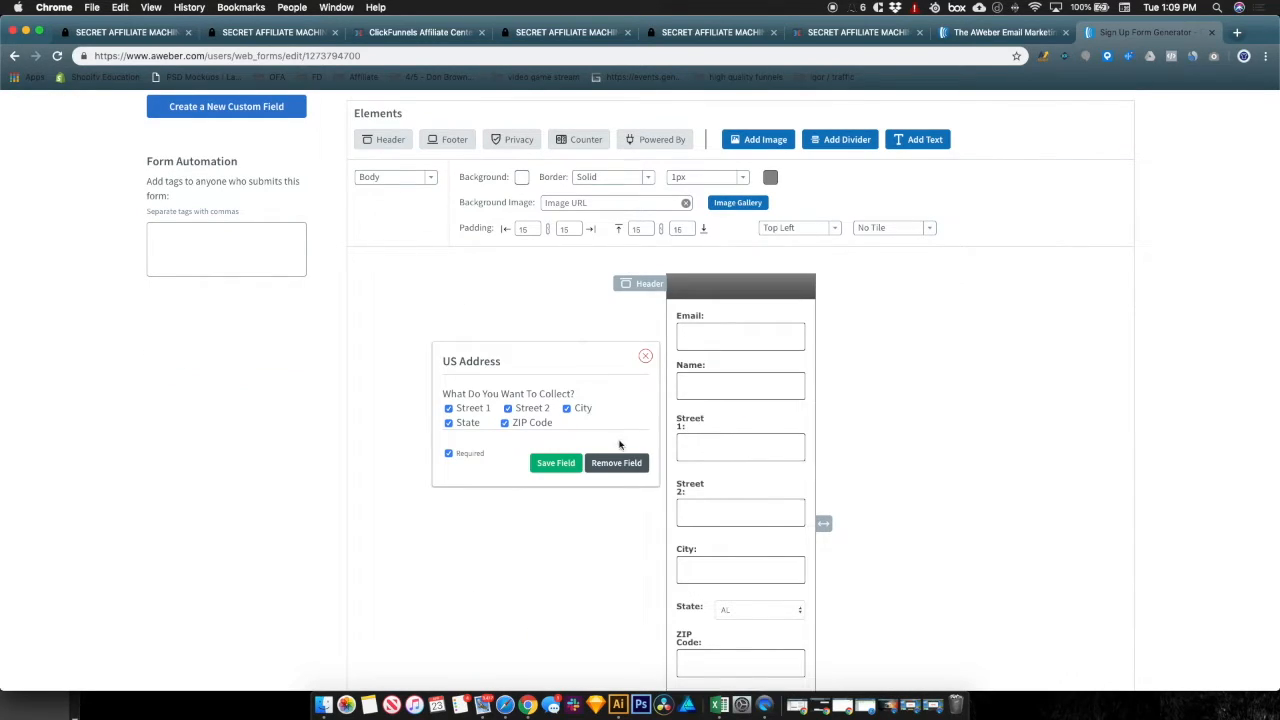
- Close the US Address settings and delete the US Address field from the sign-up form
{"action": "left_click", "coordinate": [645, 356]}
{"action": "left_click", "coordinate": [657, 418]}
{"action": "left_click", "coordinate": [749, 448]}
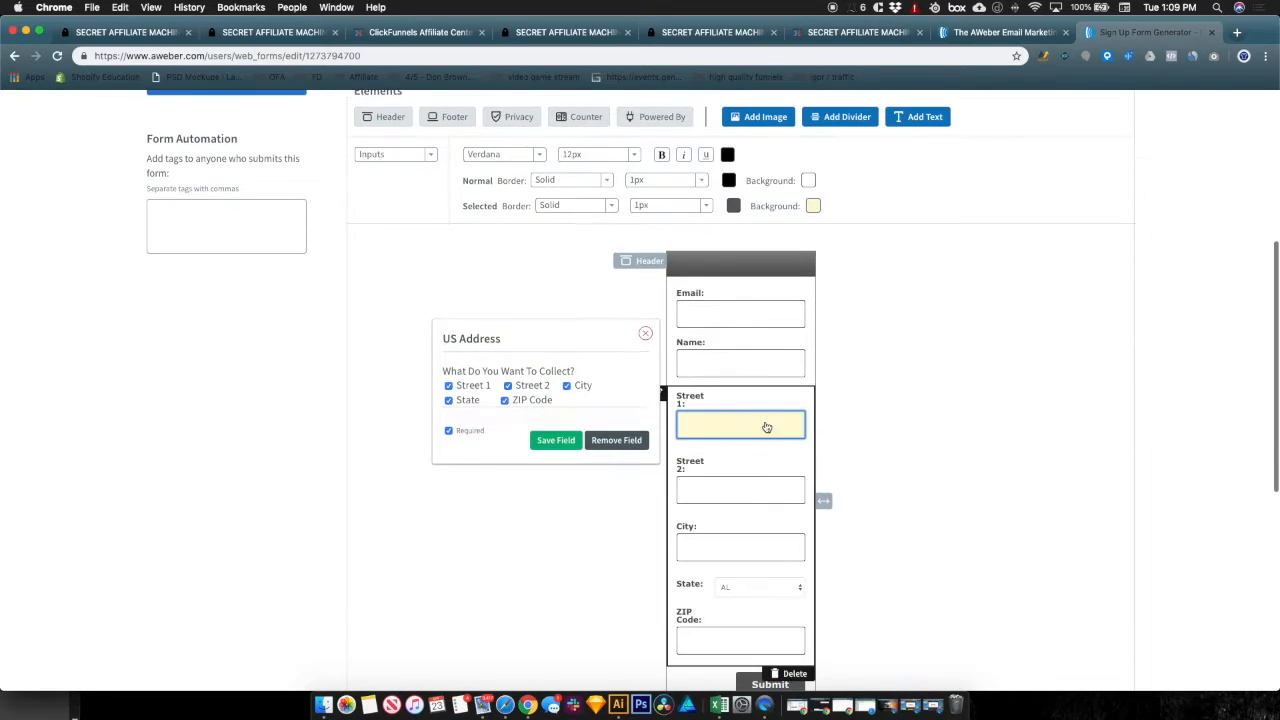
{"action": "left_click", "coordinate": [794, 395]}
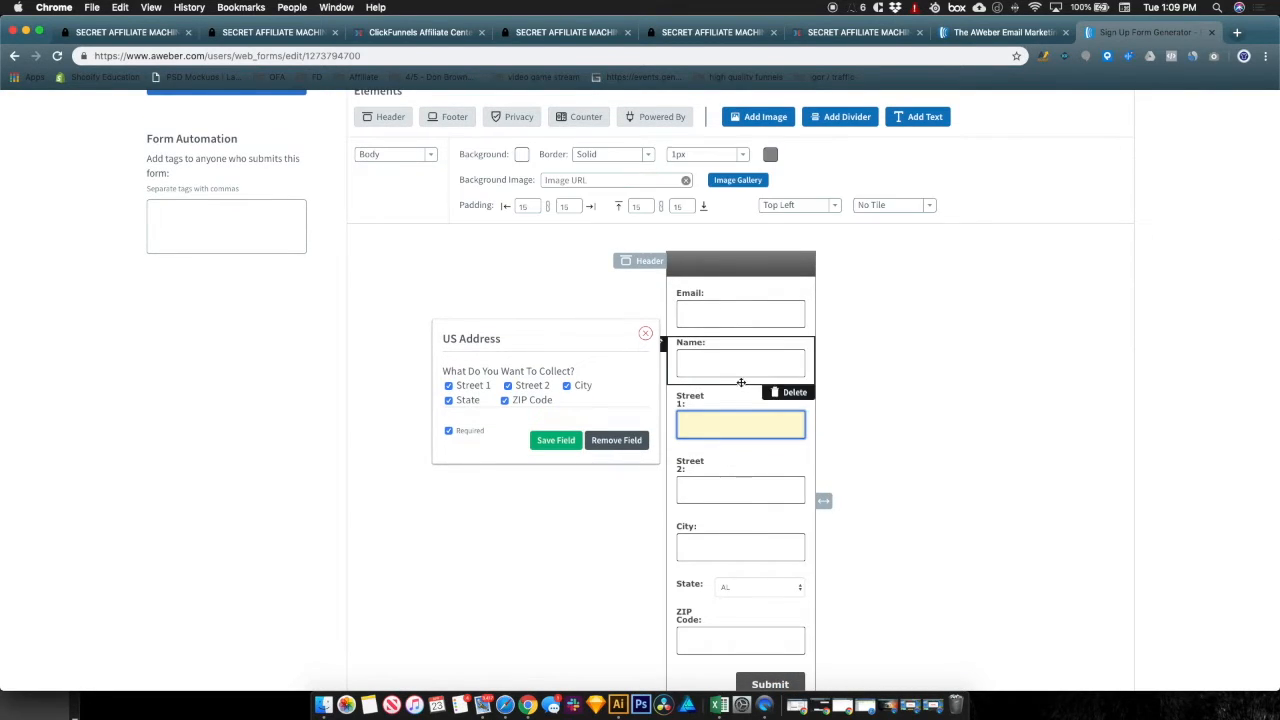
{"action": "left_click", "coordinate": [646, 336]}
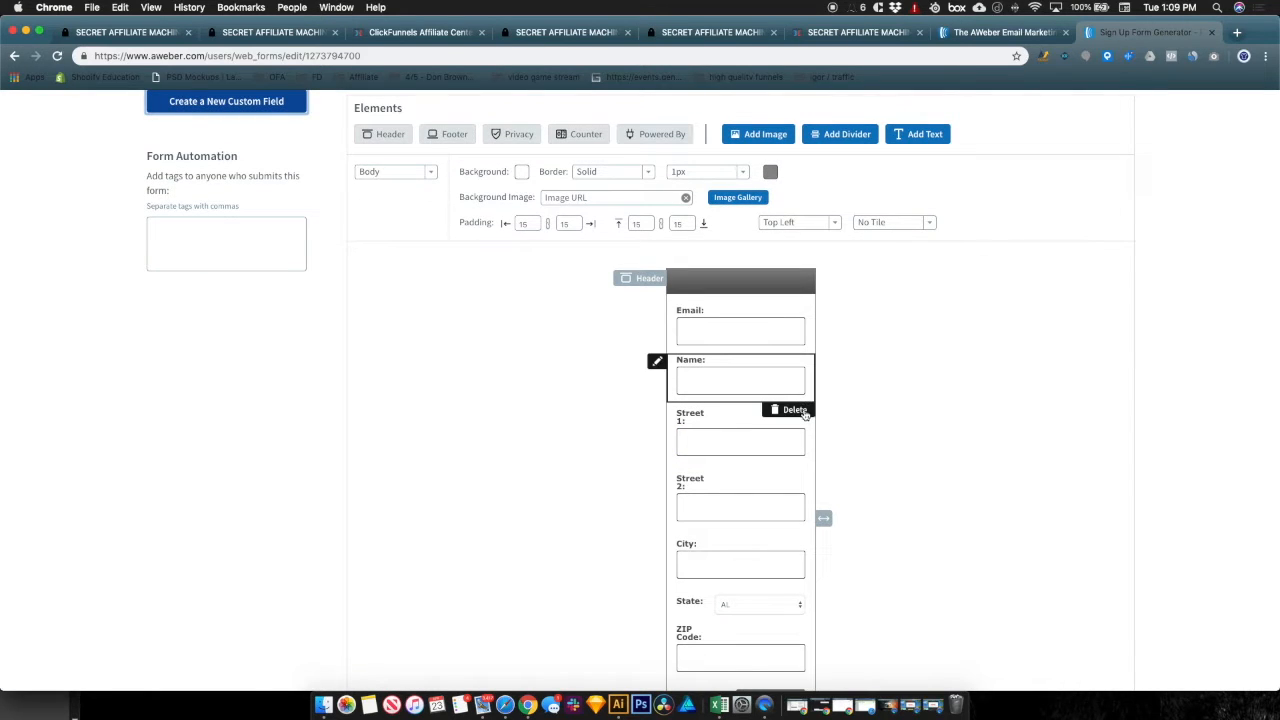
{"action": "scroll", "coordinate": [800, 460], "scroll_direction": "down", "scroll_amount": 4}
{"action": "left_click", "coordinate": [792, 487]}
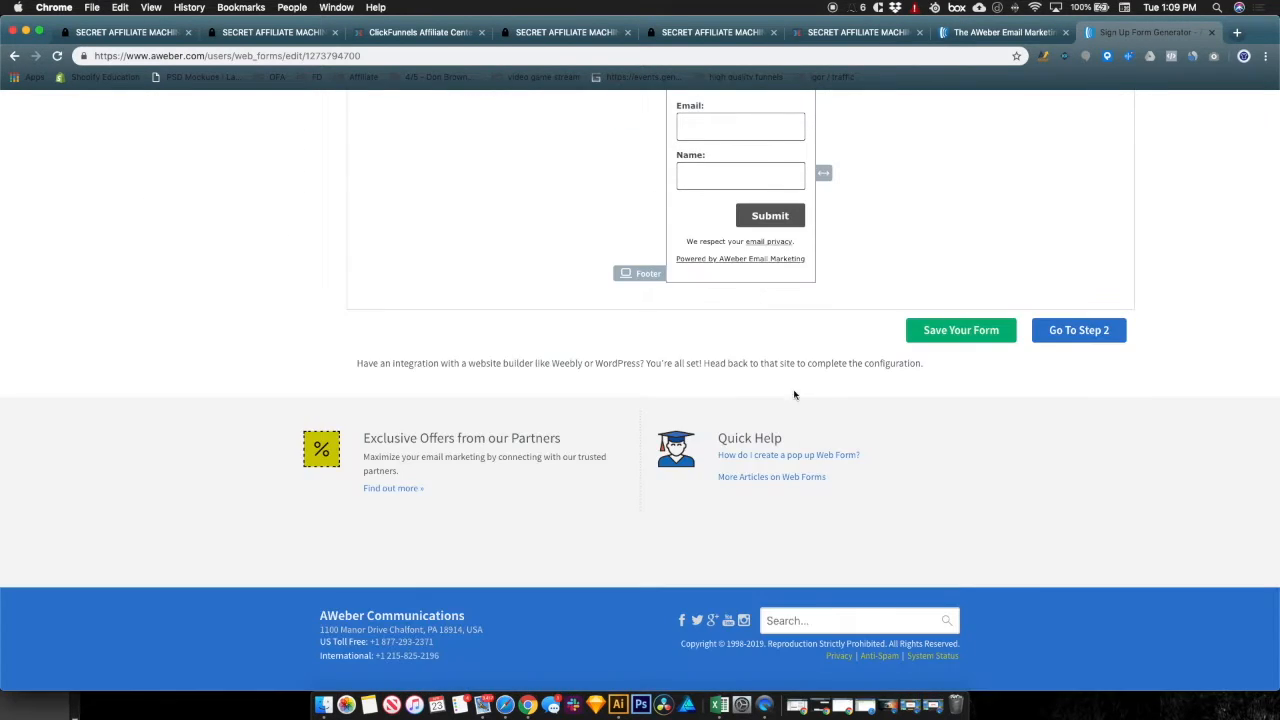
- Move the Name field above the Email field in the sign-up form
{"action": "scroll", "coordinate": [794, 394], "scroll_direction": "up", "scroll_amount": 3}
{"action": "scroll", "coordinate": [726, 319], "scroll_direction": "up", "scroll_amount": 2}
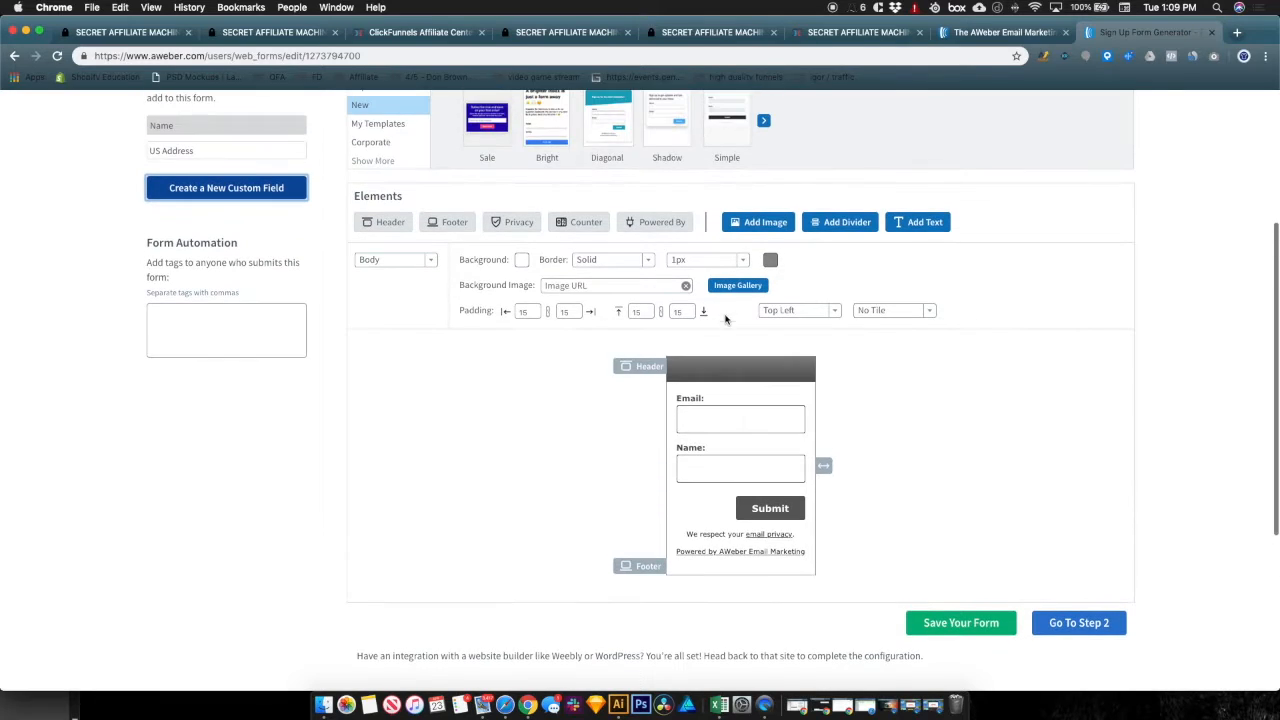
{"action": "left_click", "coordinate": [736, 466]}
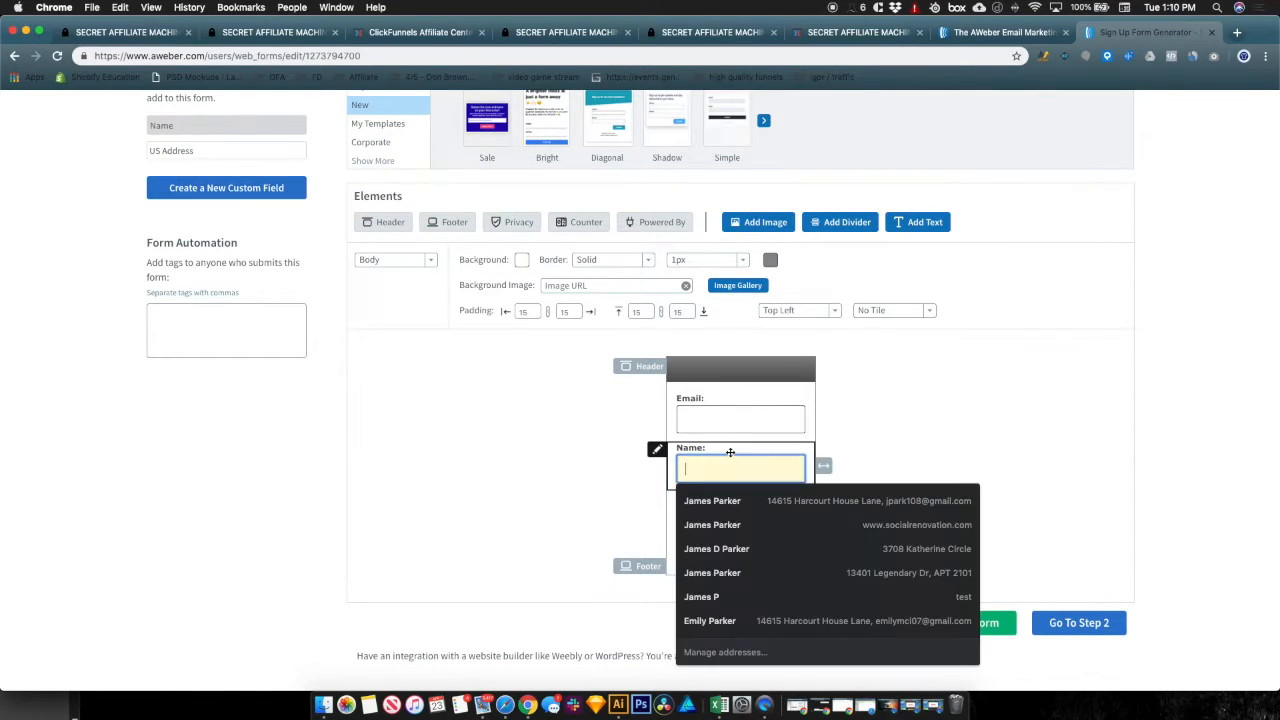
{"action": "left_click_drag", "start_coordinate": [730, 453], "coordinate": [748, 412]}
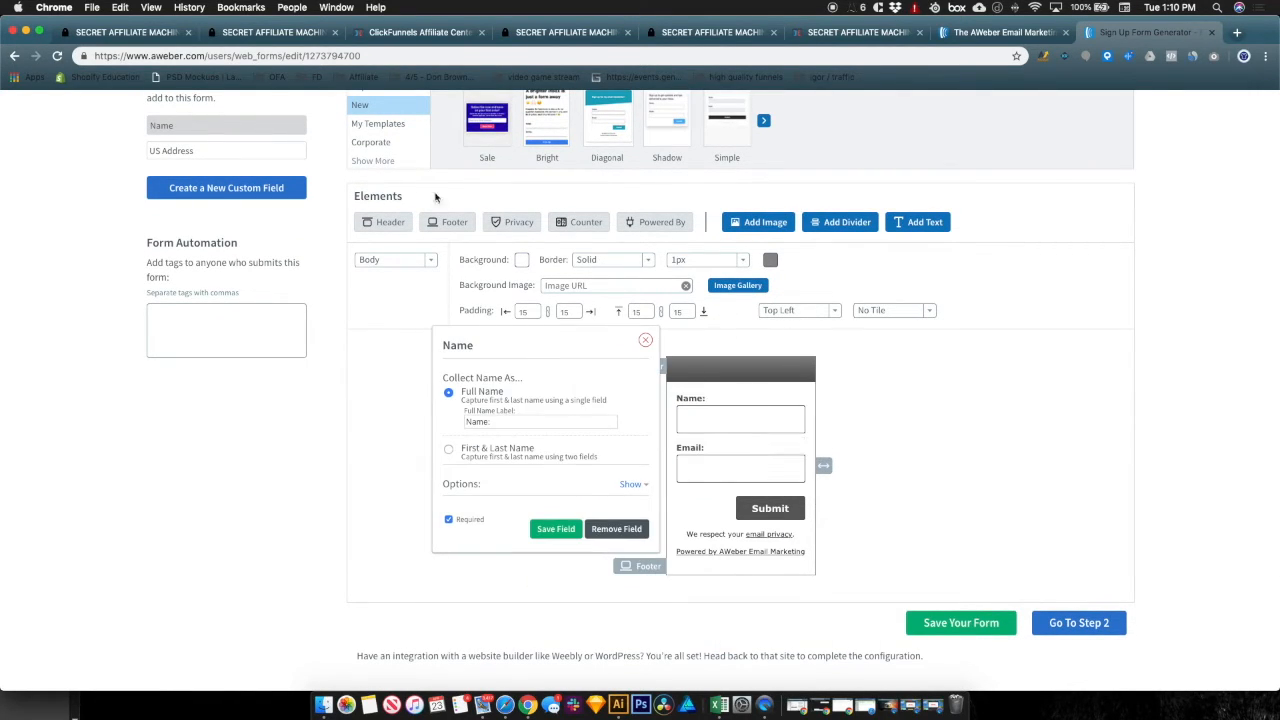
- Check which fields the funnel's opt-in page asks for, and close the Name field's settings in the sign-up form
{"action": "left_click", "coordinate": [154, 34]}
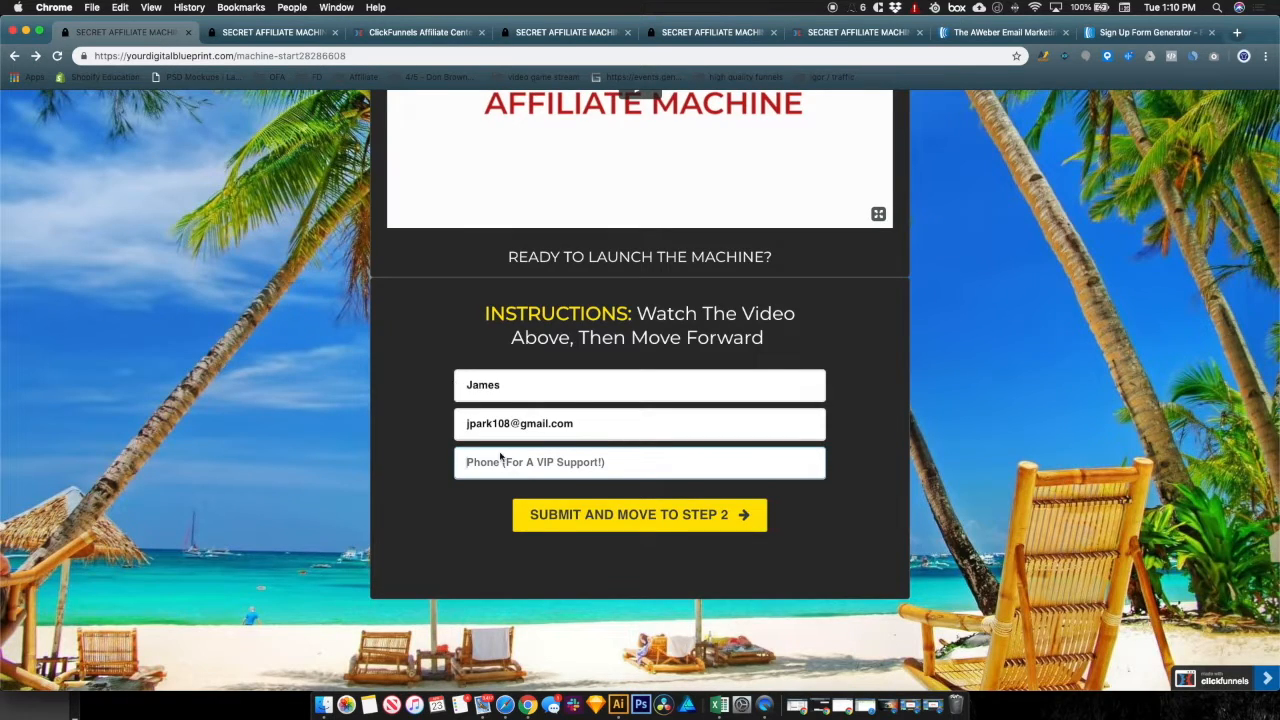
{"action": "left_click", "coordinate": [266, 33]}
{"action": "left_click", "coordinate": [1103, 33]}
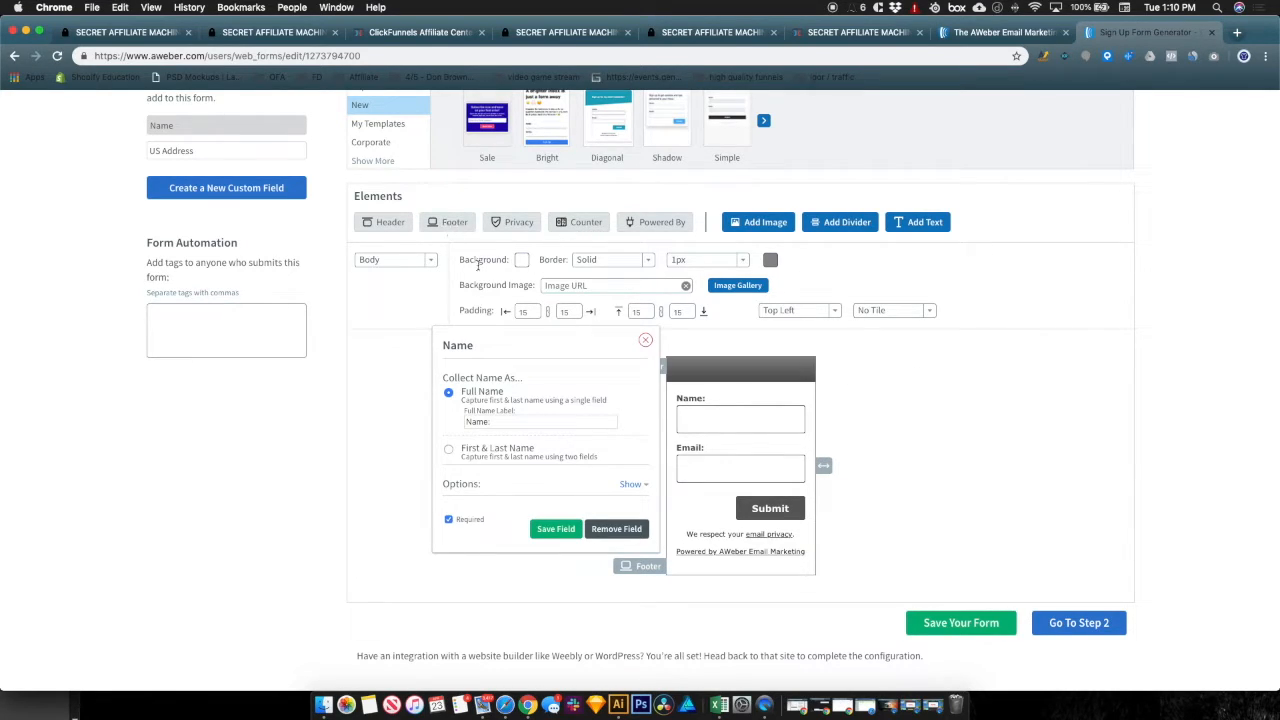
{"action": "left_click", "coordinate": [645, 340]}
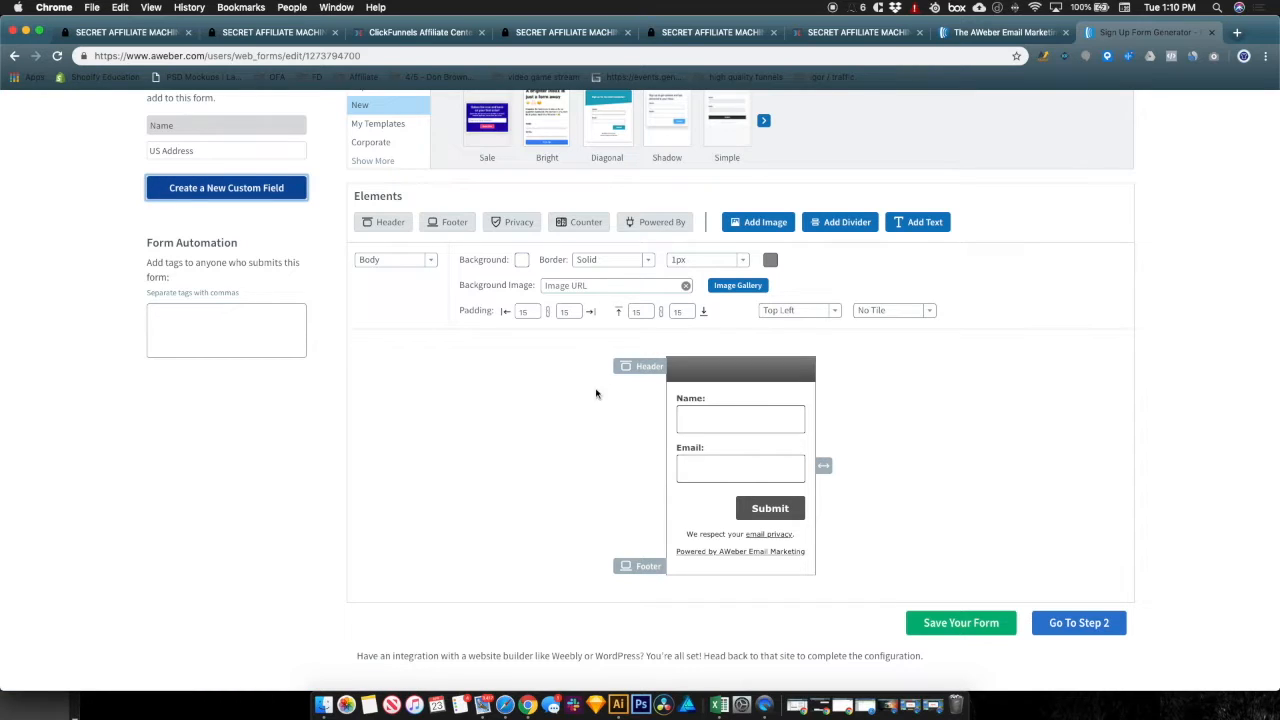
- Add a custom field named "Phone Number" to the sign-up form and save the field
{"action": "scroll", "coordinate": [528, 408], "scroll_direction": "up", "scroll_amount": 1}
{"action": "scroll", "coordinate": [528, 408], "scroll_direction": "up", "scroll_amount": 1}
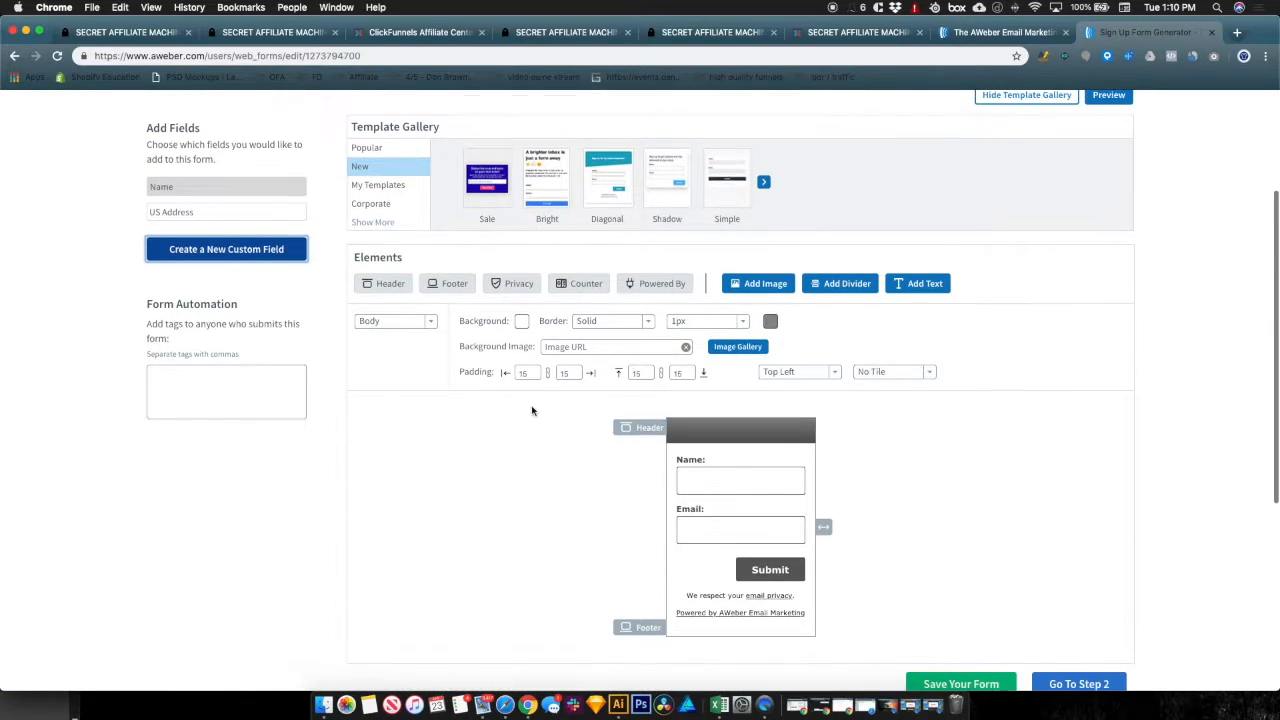
{"action": "left_click", "coordinate": [224, 254]}
{"action": "type", "text": "Phone Number"}
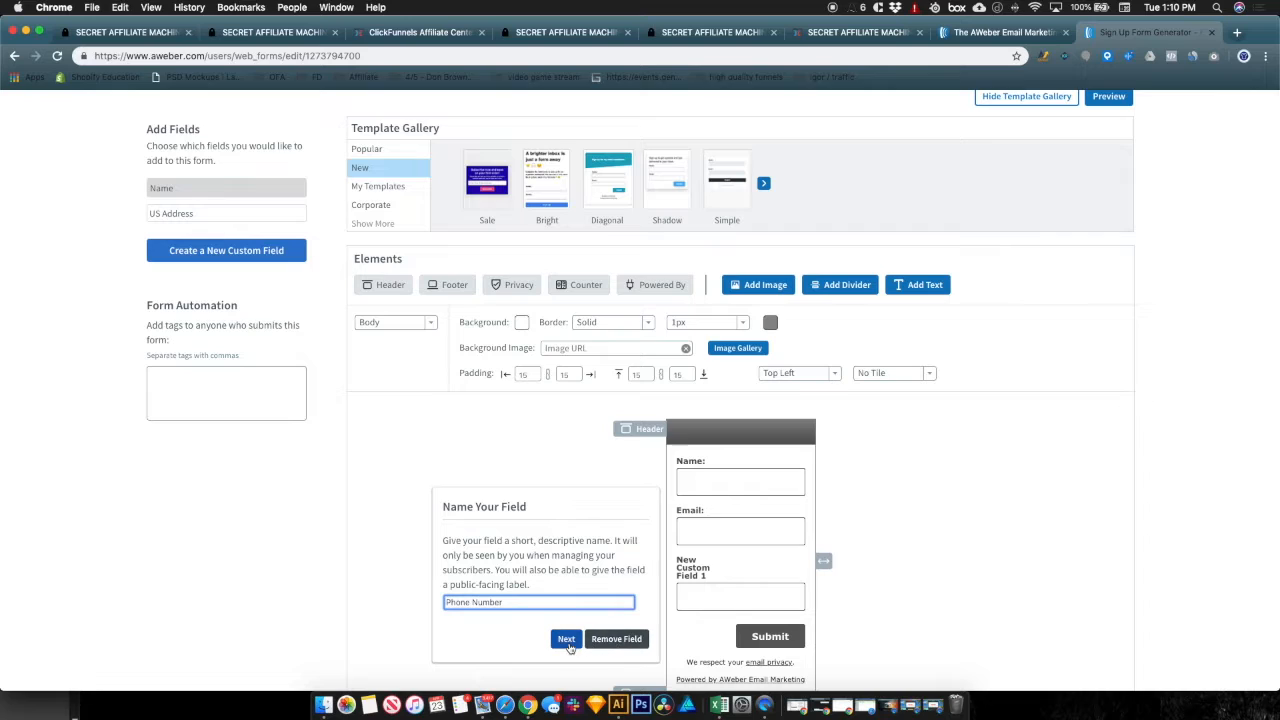
{"action": "left_click", "coordinate": [566, 639]}
{"action": "scroll", "coordinate": [572, 566], "scroll_direction": "down", "scroll_amount": 3}
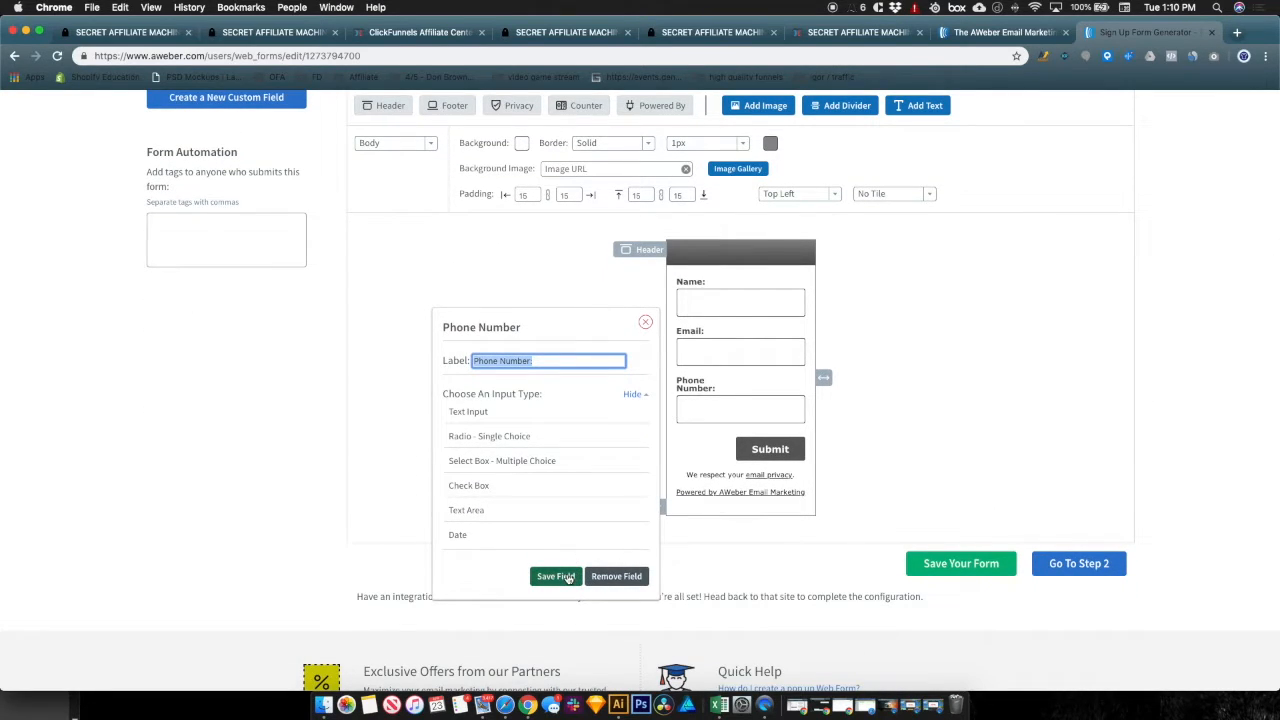
{"action": "left_click", "coordinate": [556, 577]}
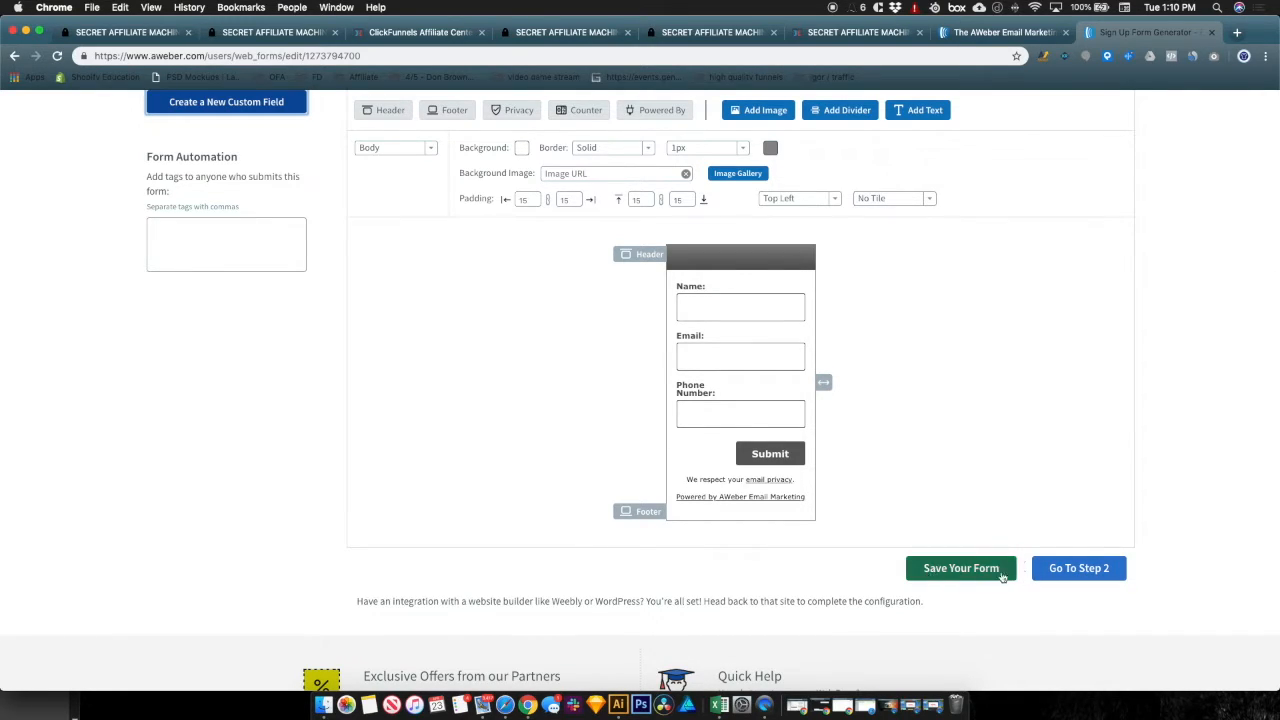
- Review the form's basic settings without changing them and continue to the Publish stage
{"action": "left_click", "coordinate": [1075, 572]}
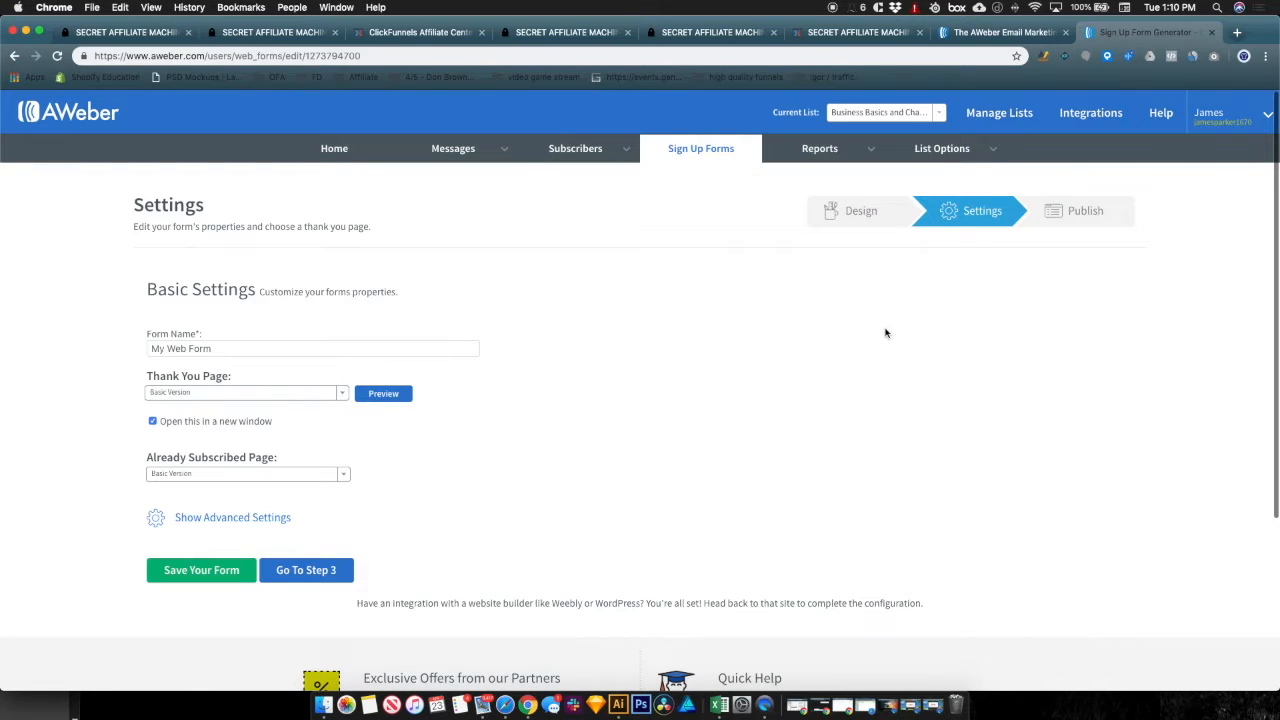
{"action": "scroll", "coordinate": [901, 323], "scroll_direction": "down", "scroll_amount": 2}
{"action": "scroll", "coordinate": [901, 323], "scroll_direction": "down", "scroll_amount": 4}
{"action": "scroll", "coordinate": [946, 329], "scroll_direction": "up", "scroll_amount": 6}
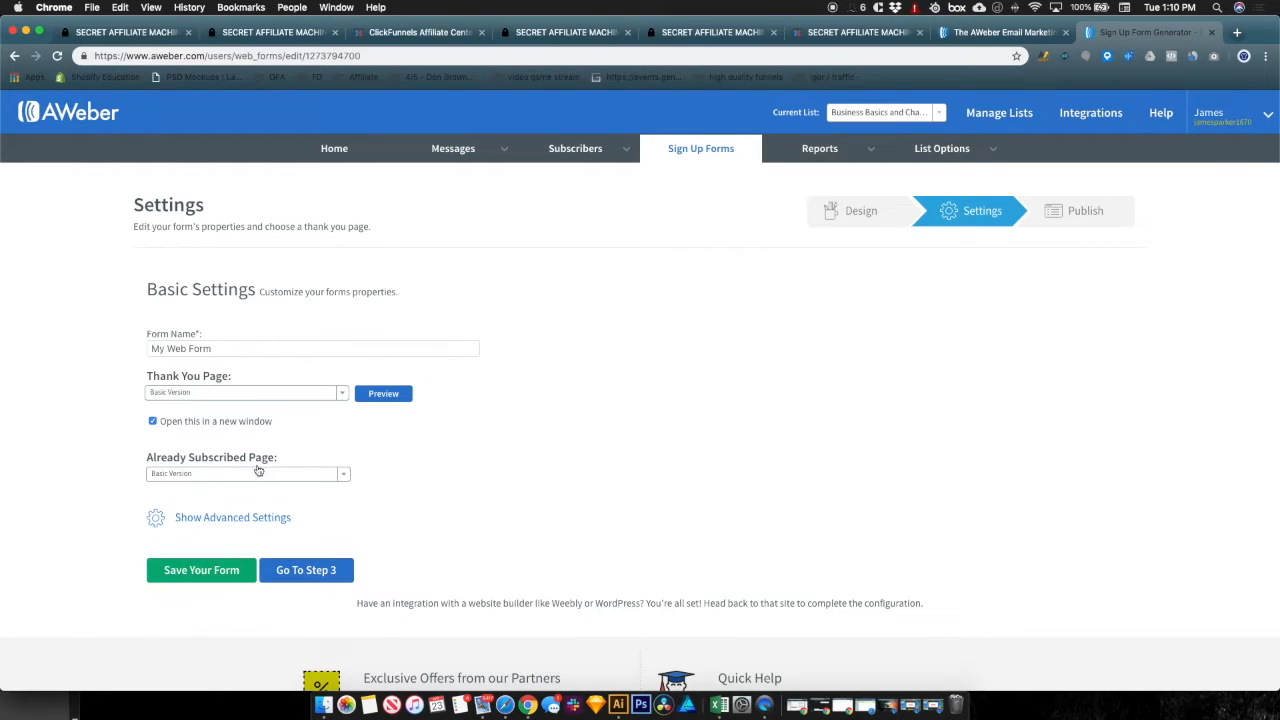
{"action": "left_click", "coordinate": [316, 577]}
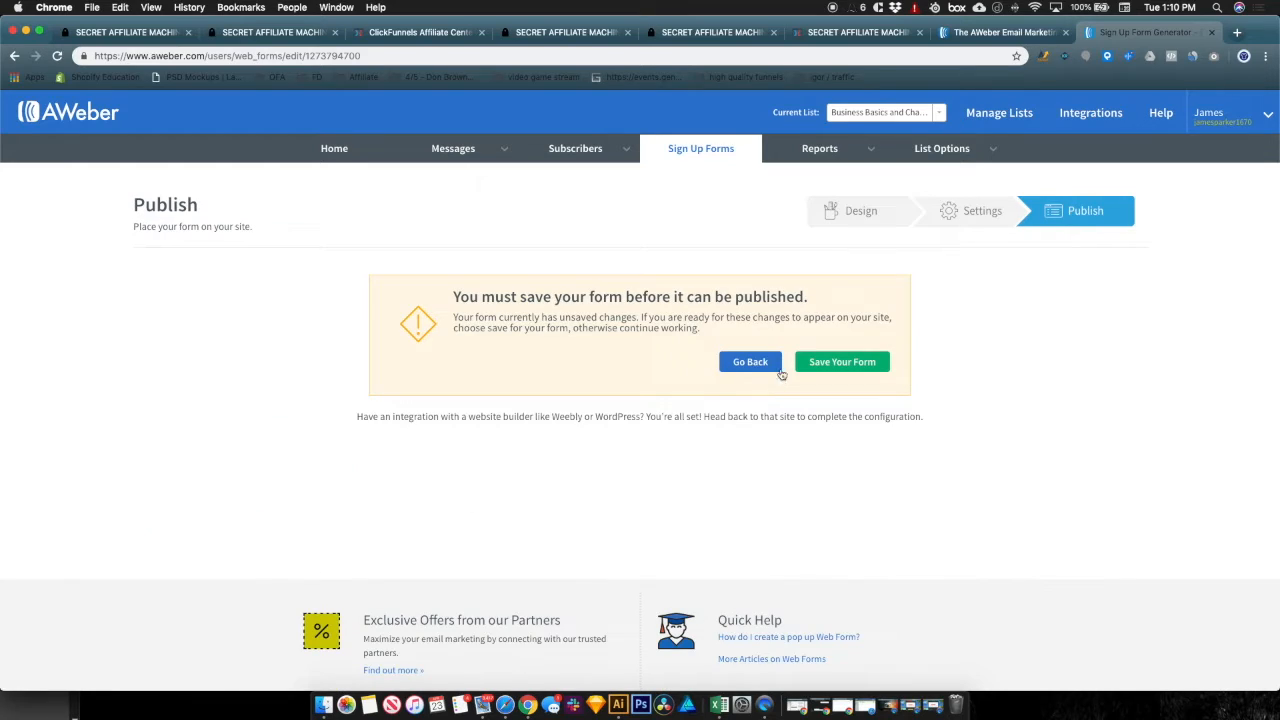
{"action": "mouse_move", "coordinate": [742, 333]}
{"action": "left_mouse_down"}
{"action": "mouse_move", "coordinate": [500, 296]}
{"action": "mouse_move", "coordinate": [370, 294]}
{"action": "mouse_move", "coordinate": [815, 340]}
{"action": "mouse_move", "coordinate": [465, 292]}
{"action": "mouse_move", "coordinate": [737, 329]}
{"action": "left_mouse_up"}
{"action": "left_click", "coordinate": [742, 330]}
{"action": "scroll", "coordinate": [711, 330], "scroll_direction": "down", "scroll_amount": 1}
{"action": "left_click_drag", "start_coordinate": [711, 330], "coordinate": [457, 291]}
{"action": "left_click", "coordinate": [470, 292]}
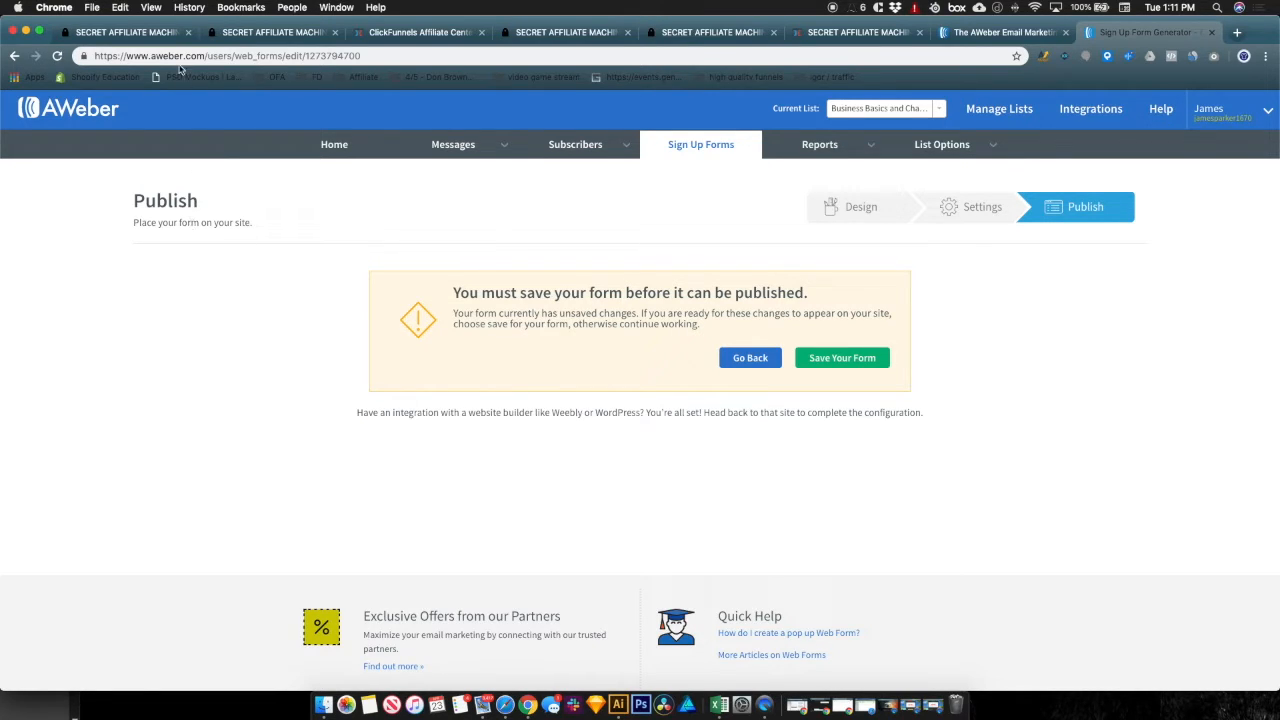
- Review the name, e-mail and phone fields on the funnel's opt-in page without submitting
{"action": "left_click", "coordinate": [155, 33]}
{"action": "left_click", "coordinate": [495, 390]}
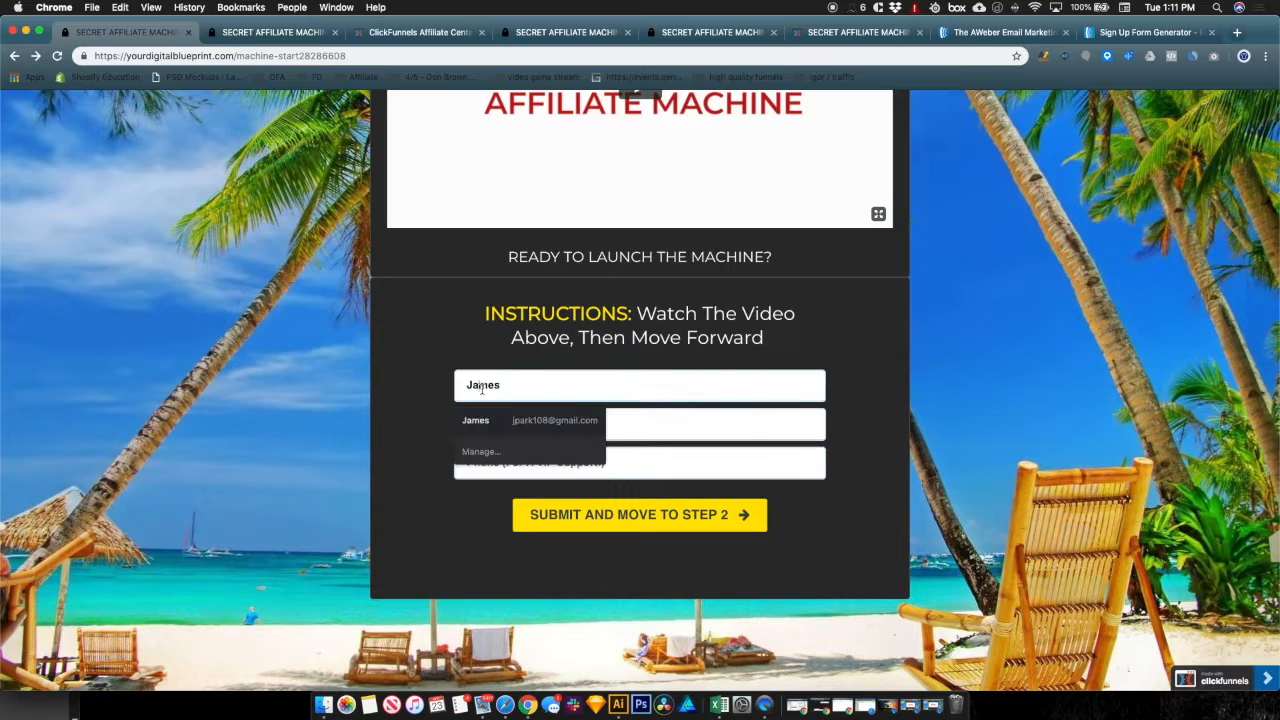
{"action": "left_click", "coordinate": [660, 420]}
{"action": "left_click", "coordinate": [706, 463]}
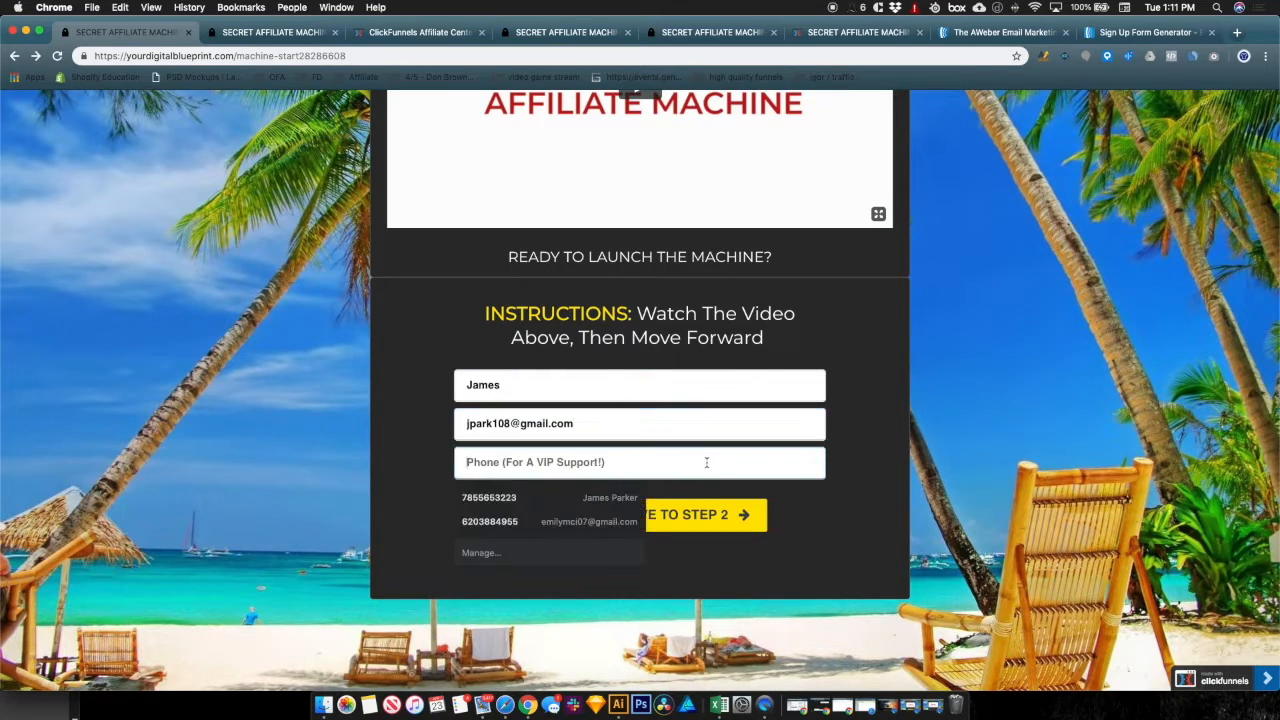
{"action": "left_click", "coordinate": [869, 391]}
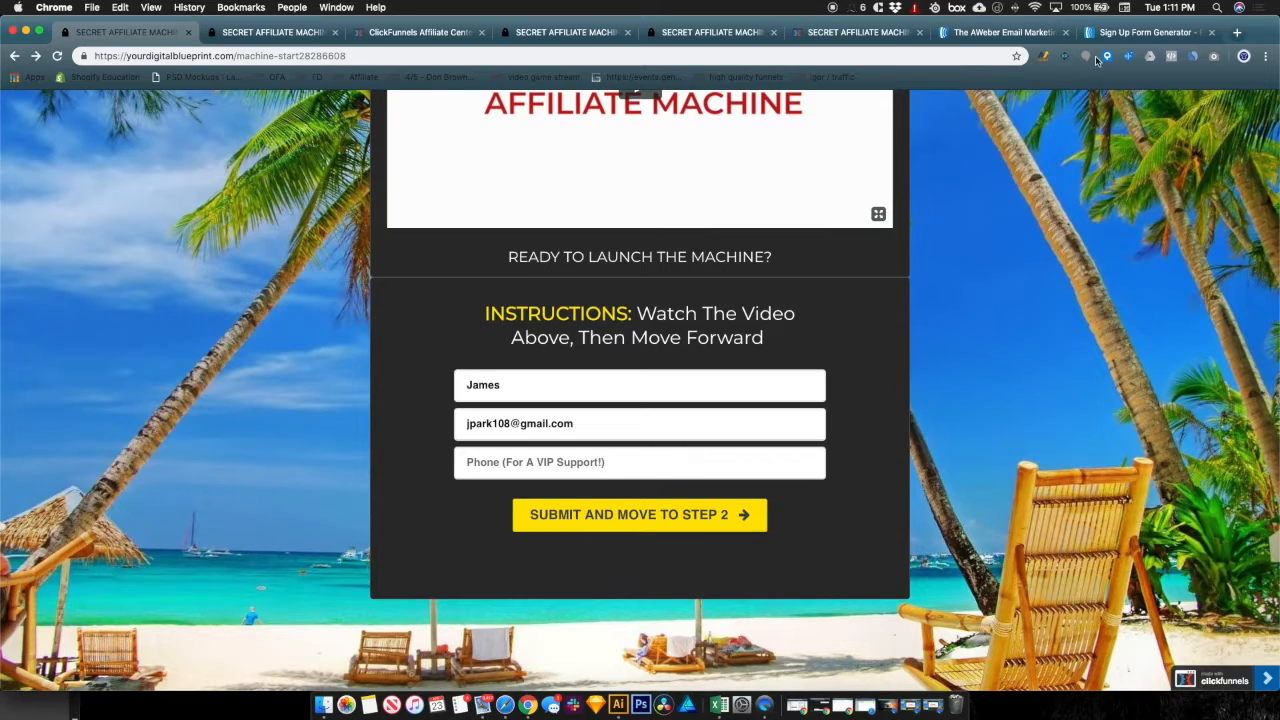
- Return to the AWeber form's Publish stage and leave it for the account home page without saving
{"action": "left_click", "coordinate": [1148, 33]}
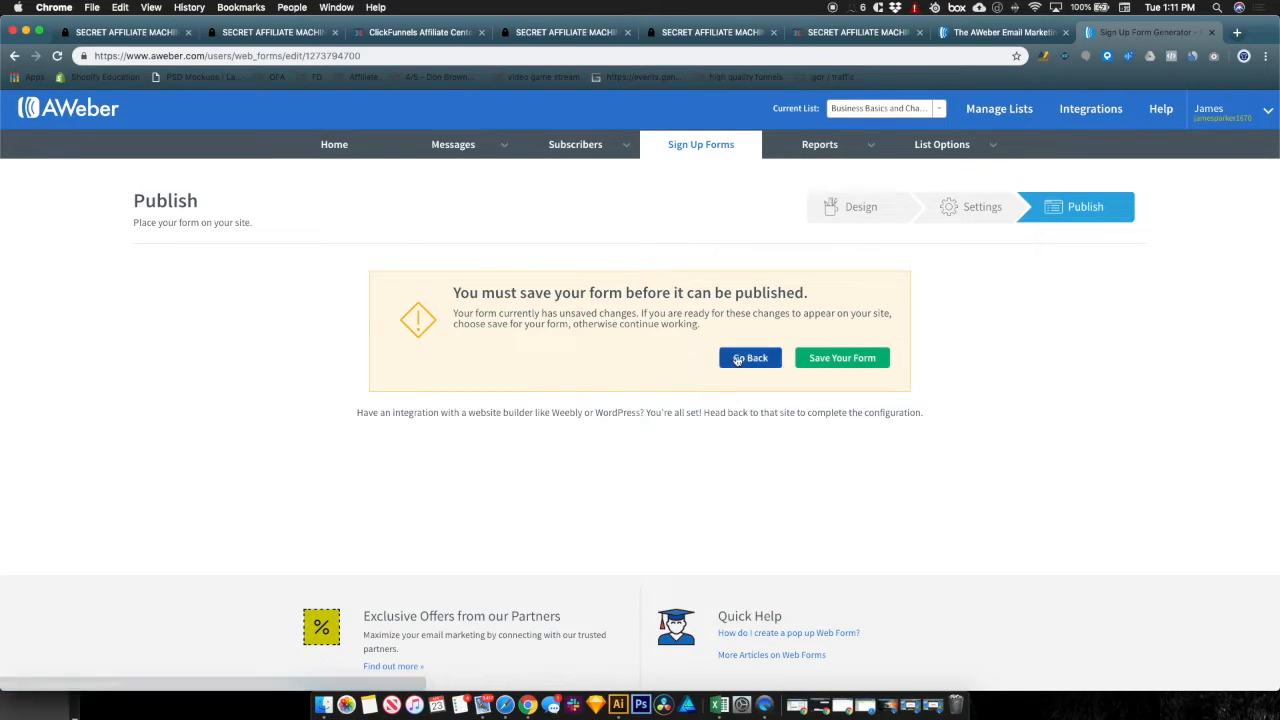
{"action": "left_click", "coordinate": [750, 357]}
{"action": "left_click", "coordinate": [336, 145]}
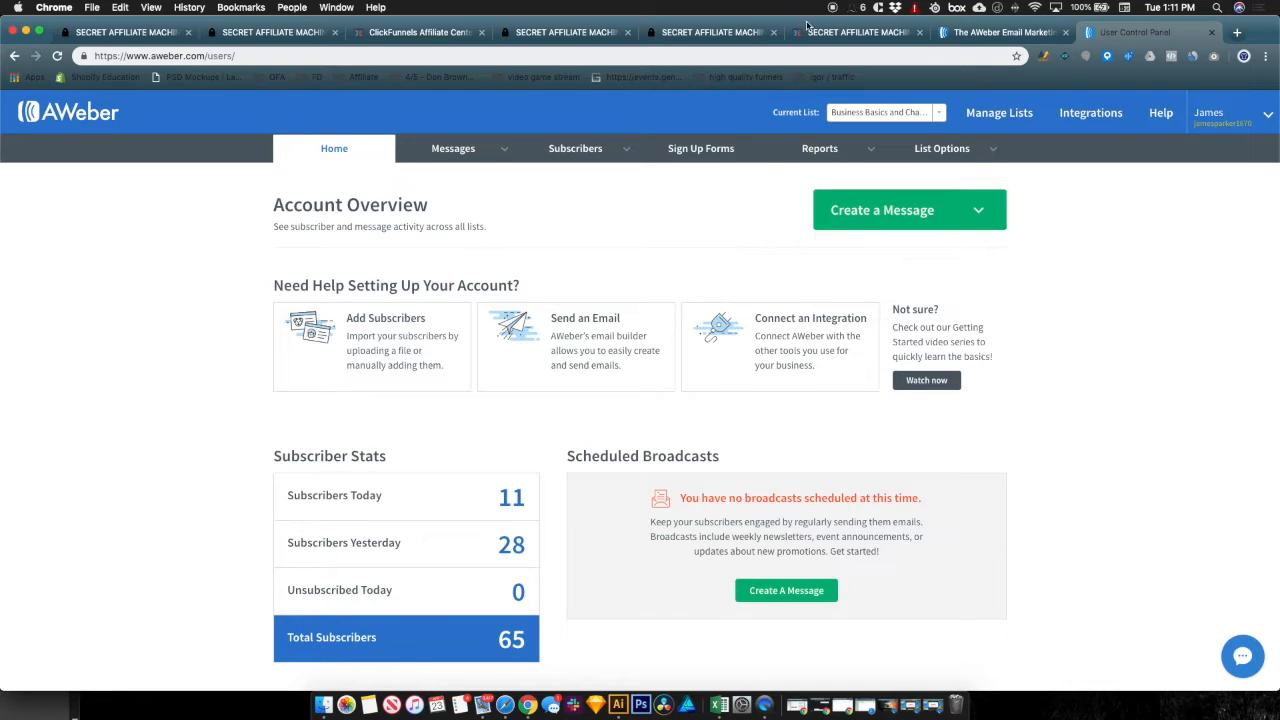
- Switch to ClickFunnels and exit the Next Steps page editor without saving
{"action": "left_click", "coordinate": [840, 33]}
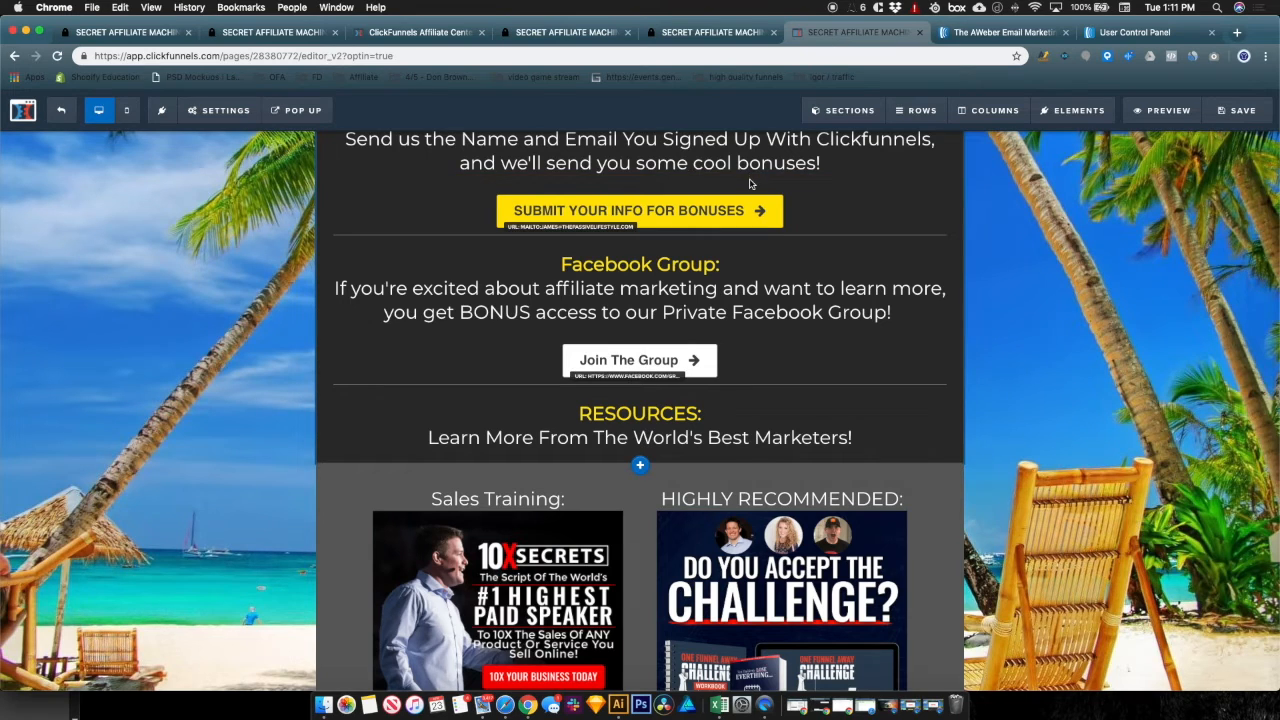
{"action": "scroll", "coordinate": [745, 183], "scroll_direction": "up", "scroll_amount": 10}
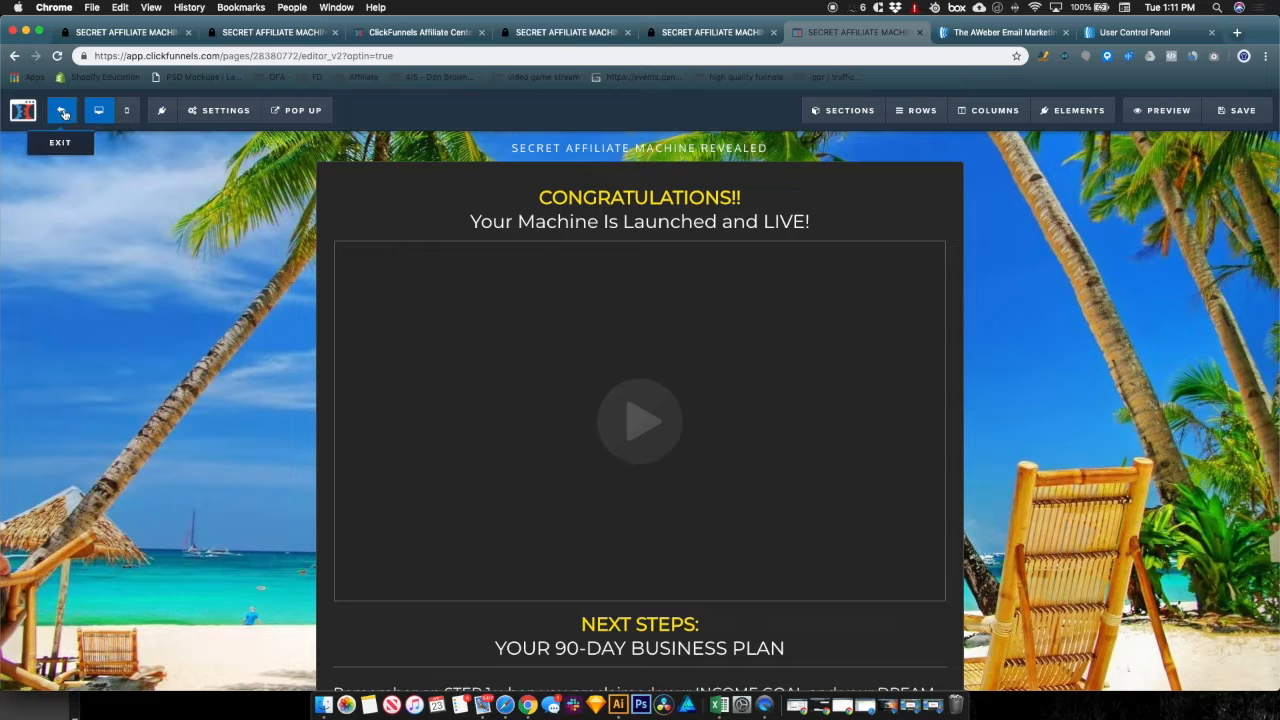
{"action": "left_click", "coordinate": [62, 113]}
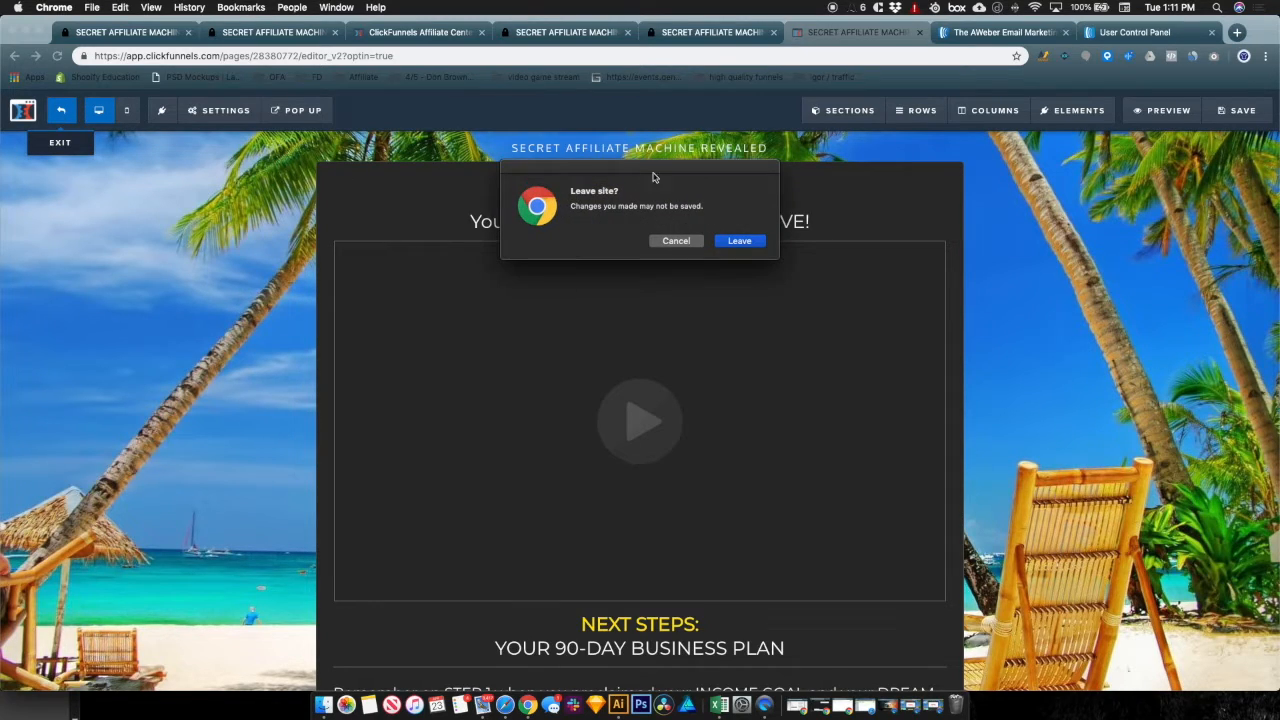
{"action": "left_click", "coordinate": [739, 241]}
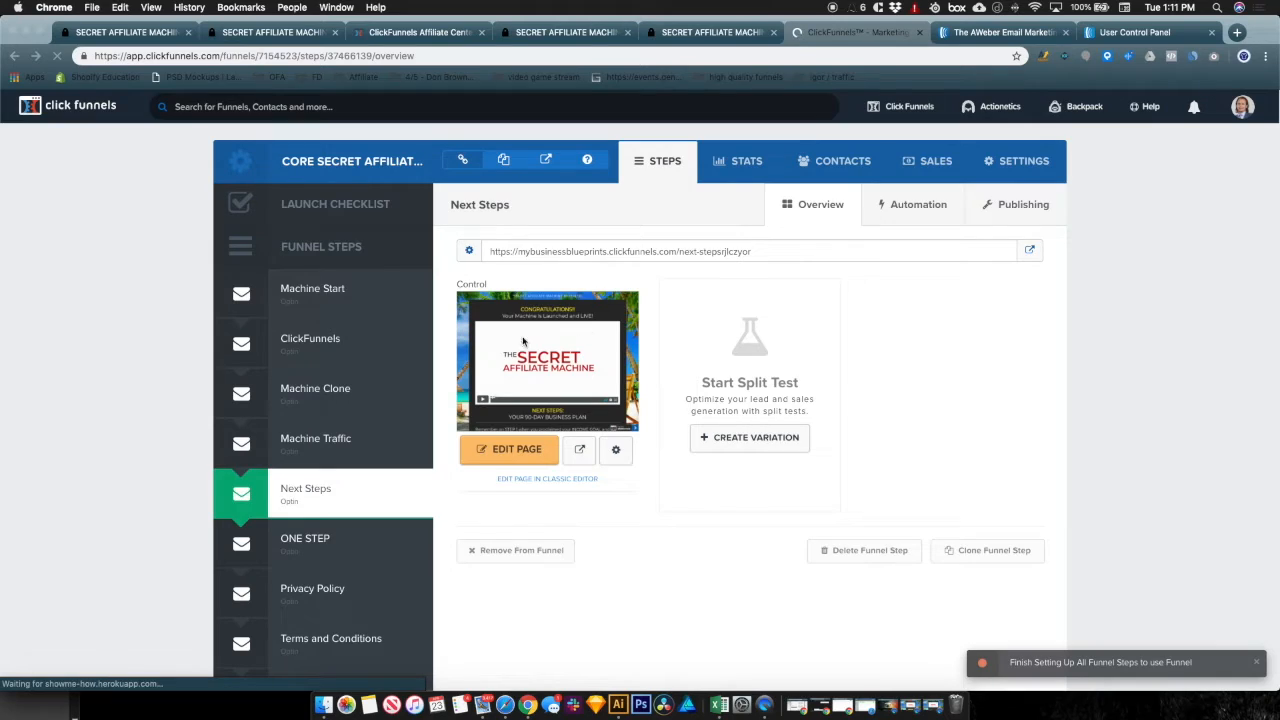
- Open the Machine Start step's page for editing and show its email integration settings
{"action": "left_click", "coordinate": [366, 298]}
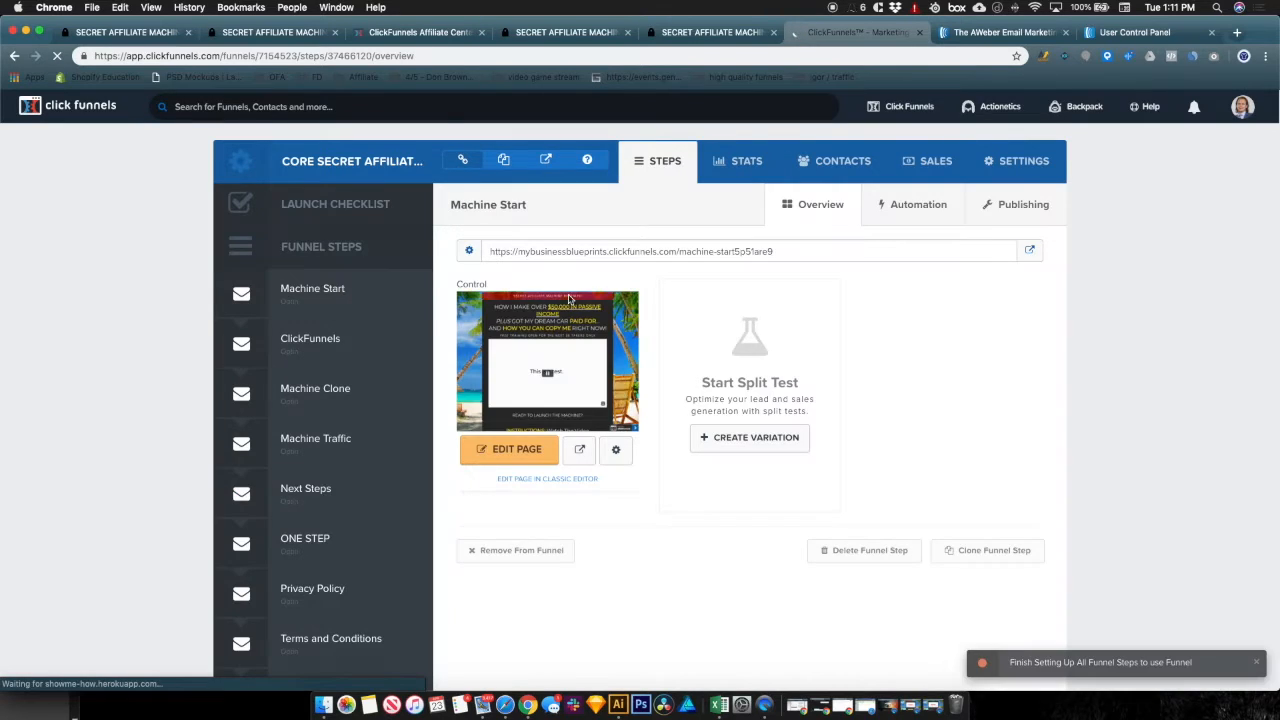
{"action": "left_click", "coordinate": [512, 455]}
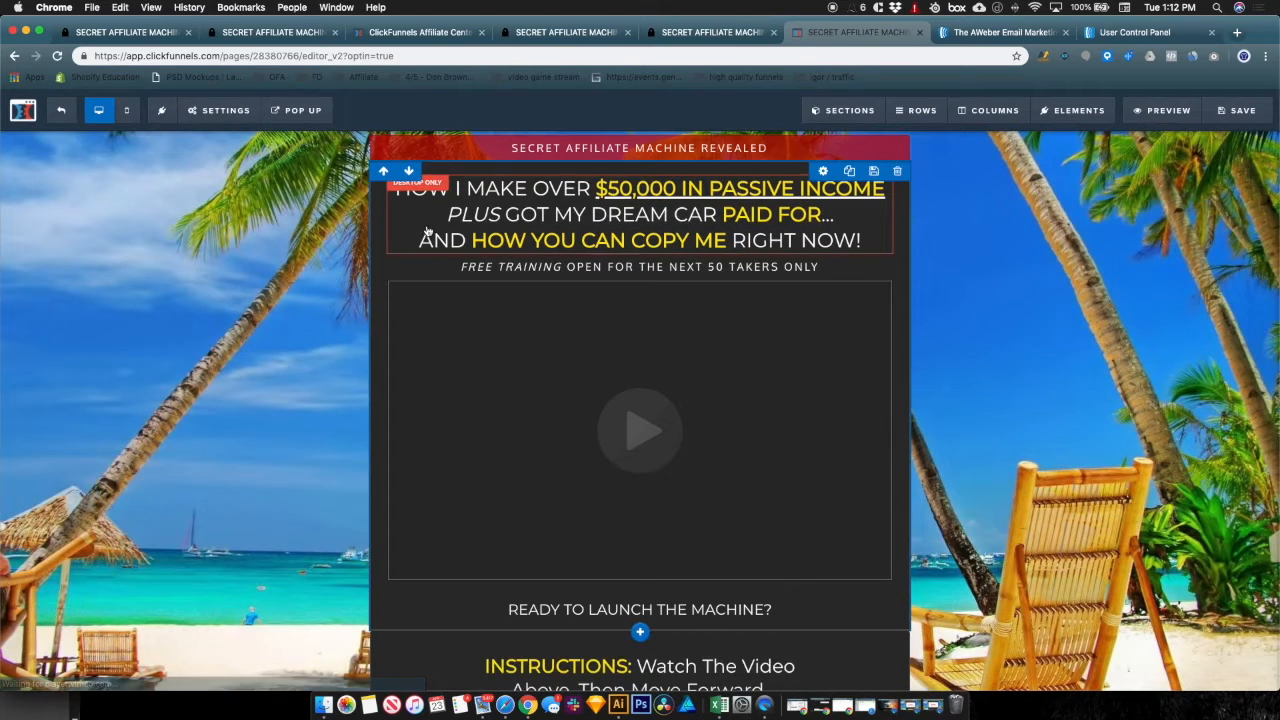
{"action": "left_click", "coordinate": [220, 110]}
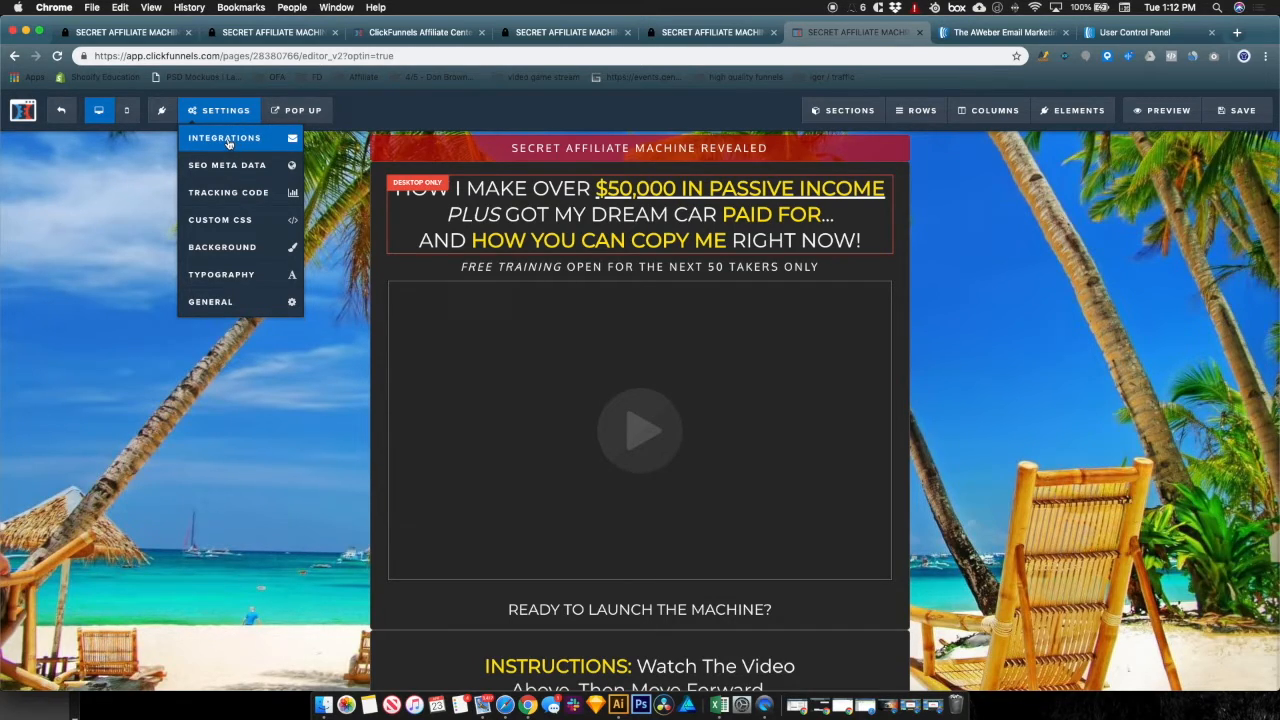
{"action": "left_click", "coordinate": [228, 142]}
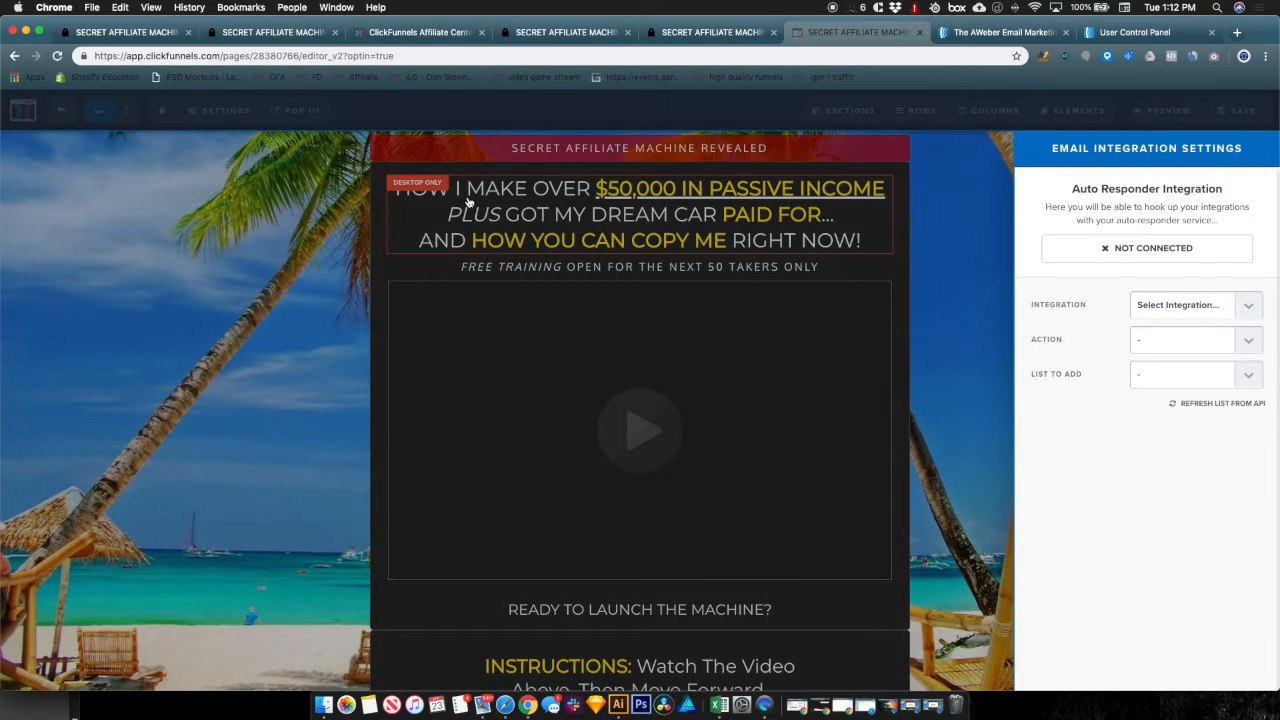
- Set the page's email integration to Aweber with the action Integrate Existing Form
{"action": "left_click", "coordinate": [1220, 304]}
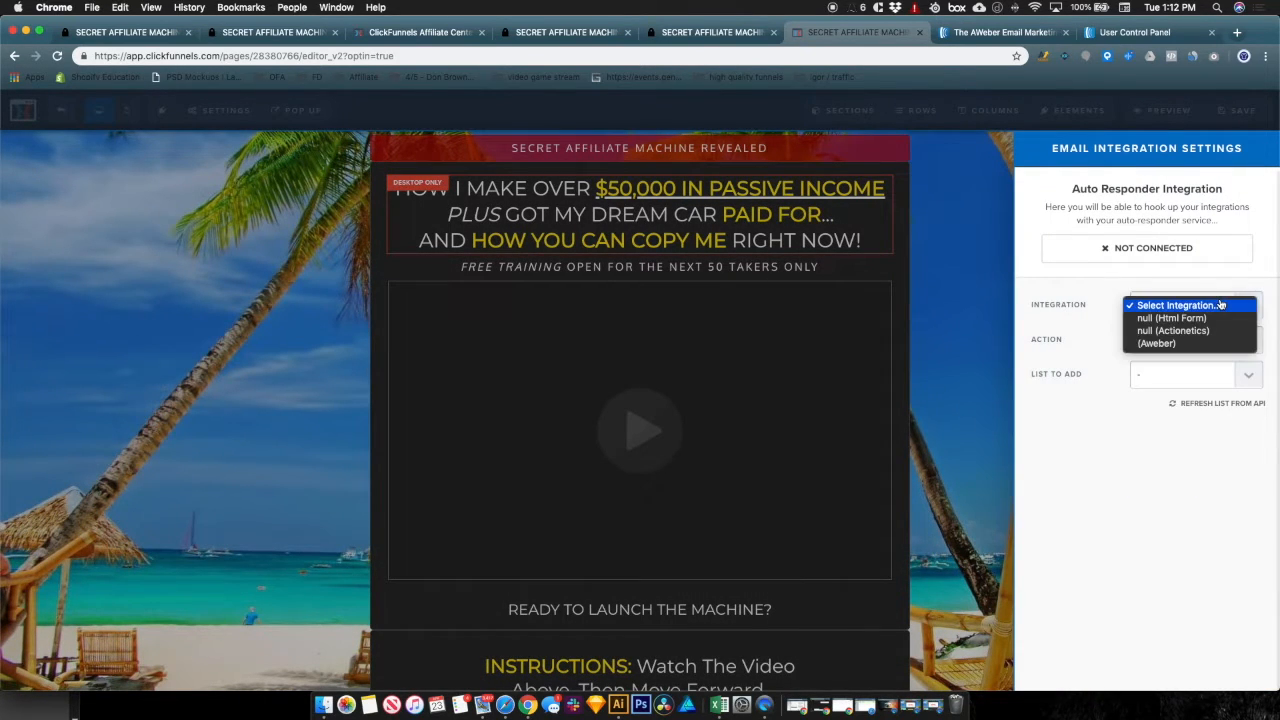
{"action": "left_click", "coordinate": [1083, 346]}
{"action": "left_click", "coordinate": [1163, 346]}
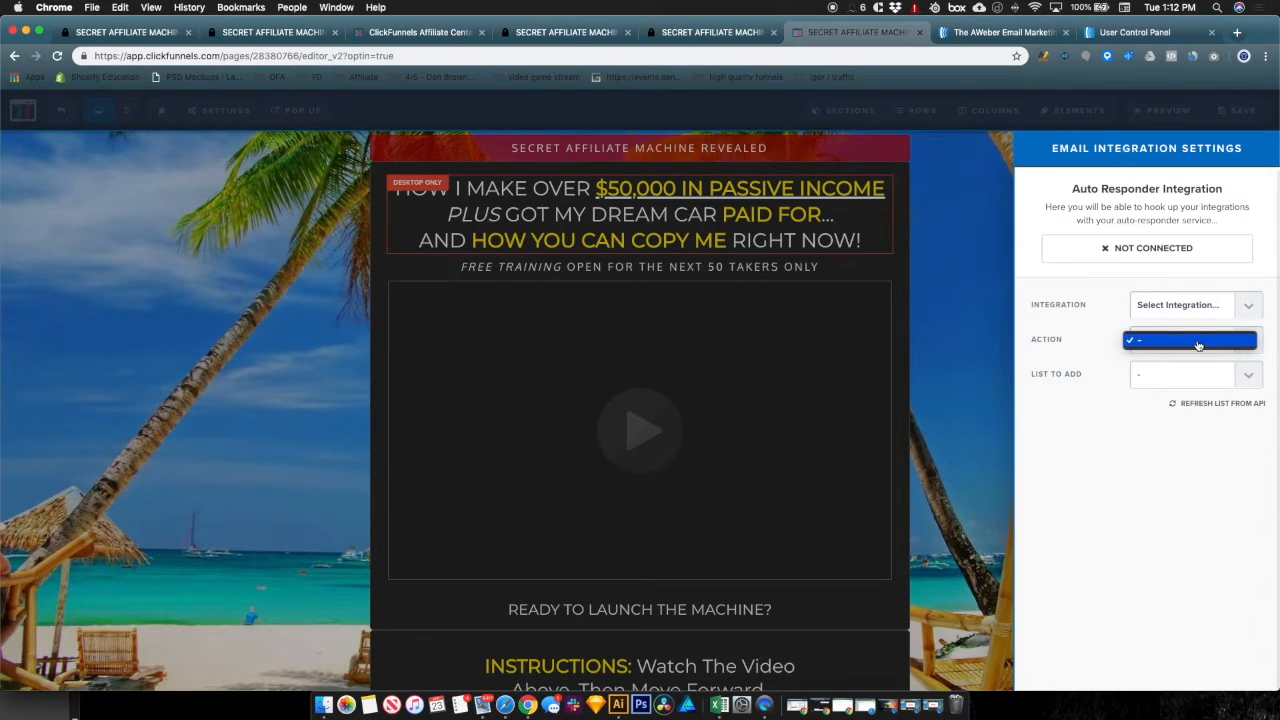
{"action": "left_click", "coordinate": [1180, 306]}
{"action": "left_click", "coordinate": [1180, 305]}
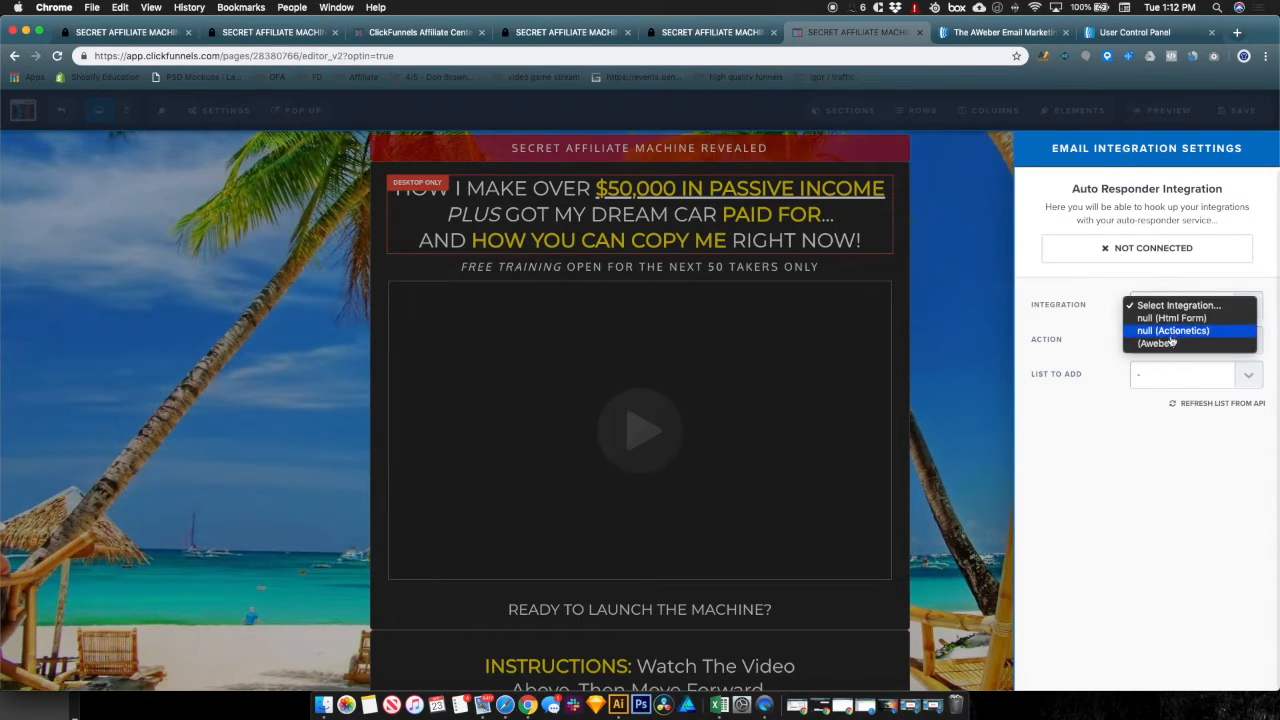
{"action": "left_click", "coordinate": [1142, 344]}
{"action": "left_click", "coordinate": [1175, 347]}
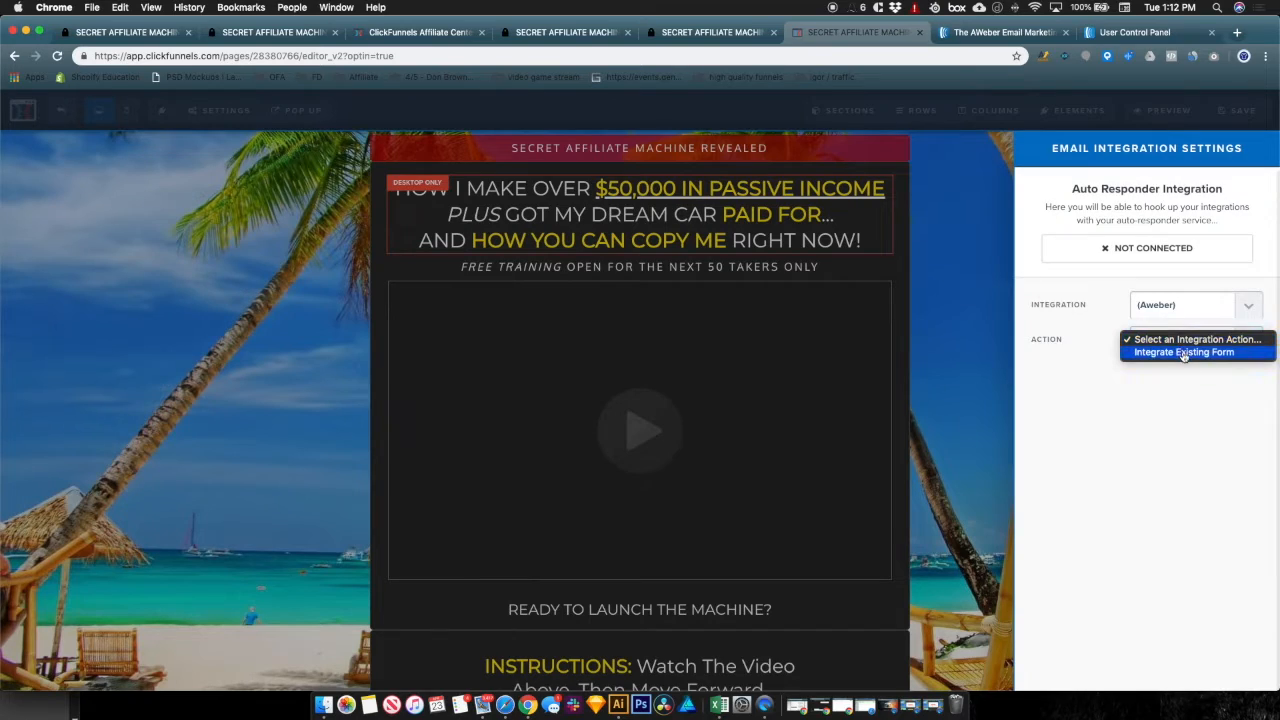
{"action": "left_click", "coordinate": [1197, 354]}
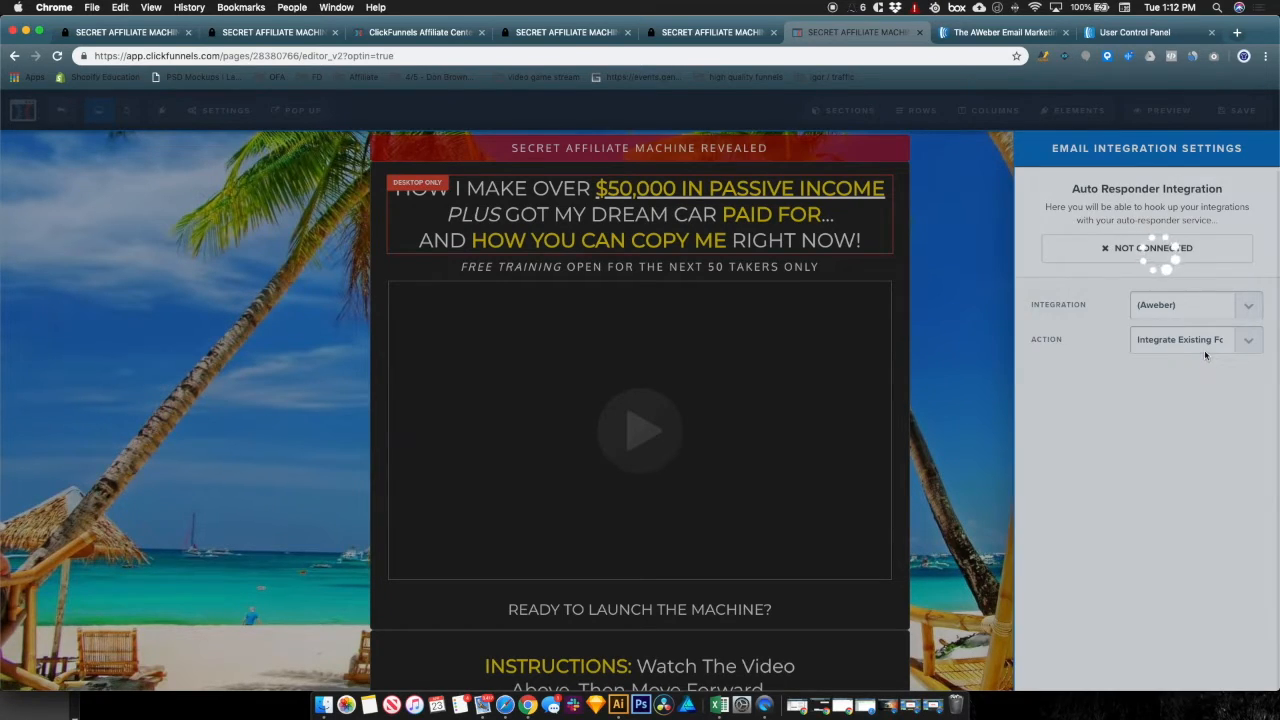
- Compare the lists offered for the integration with those in the AWeber account, and return to the ClickFunnels page editor
{"action": "left_click", "coordinate": [1208, 375]}
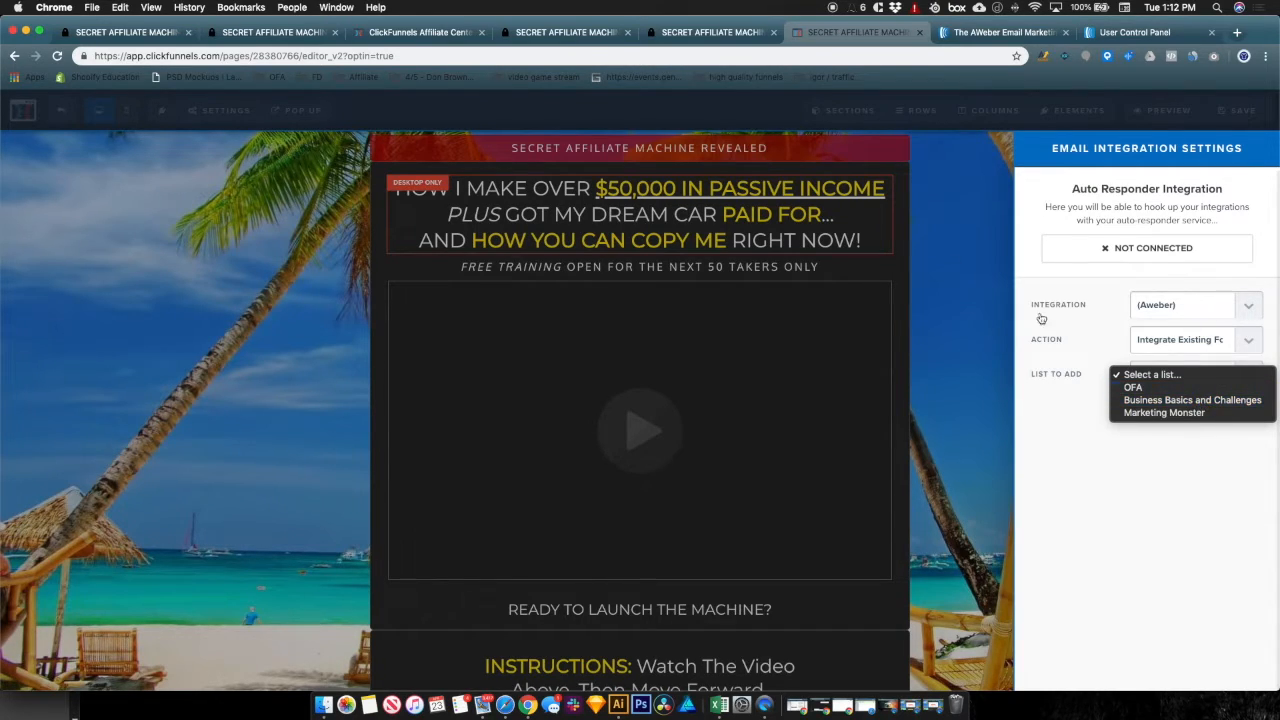
{"action": "left_click", "coordinate": [1150, 35]}
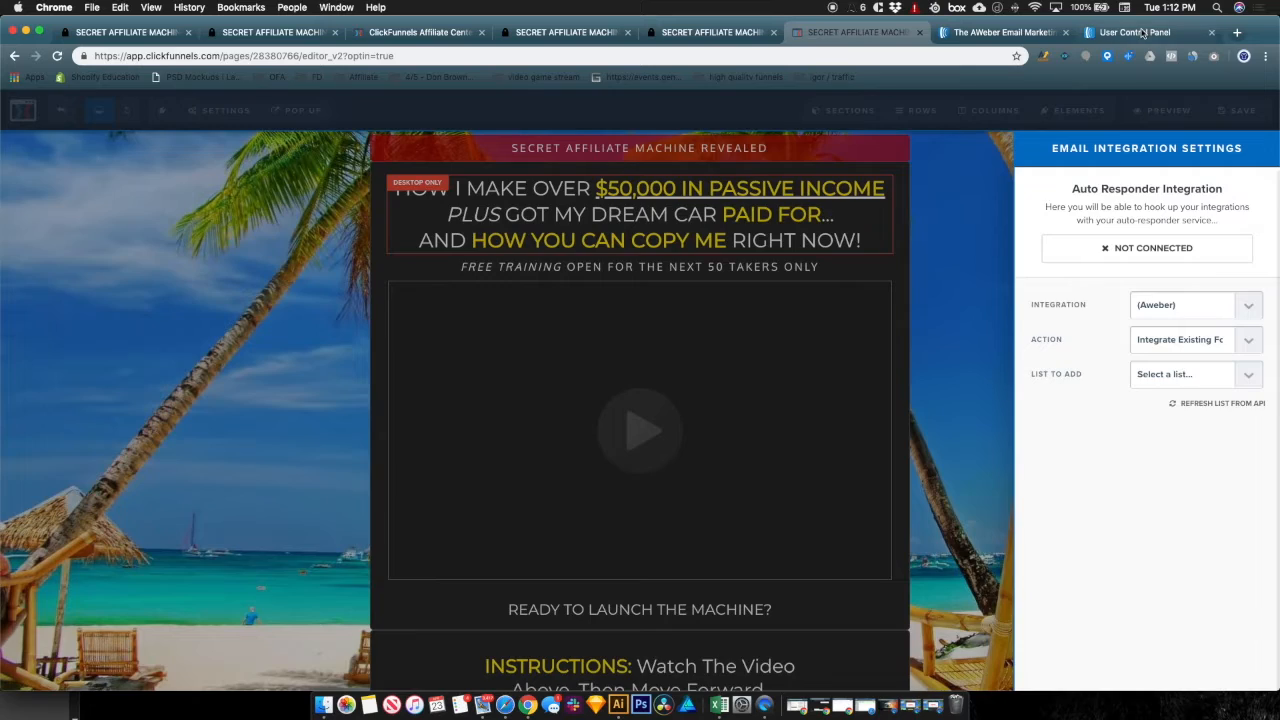
{"action": "left_click", "coordinate": [1140, 33]}
{"action": "left_click", "coordinate": [938, 114]}
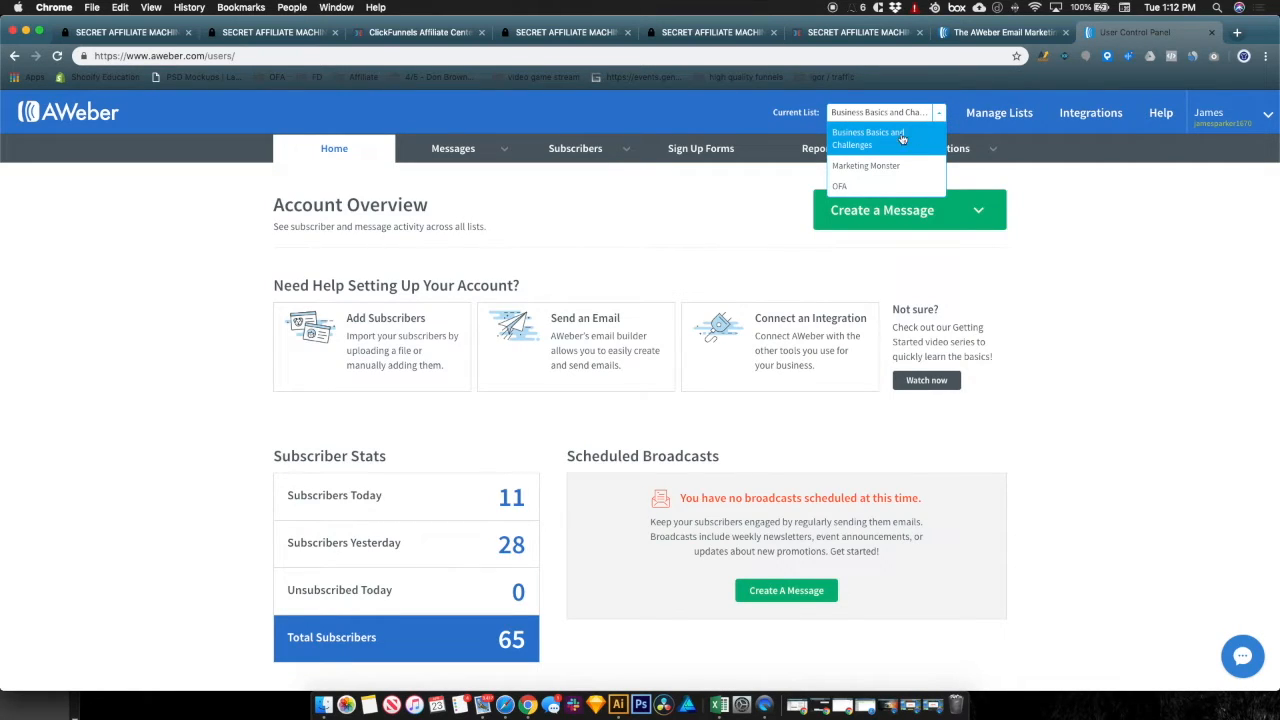
{"action": "left_click", "coordinate": [967, 36]}
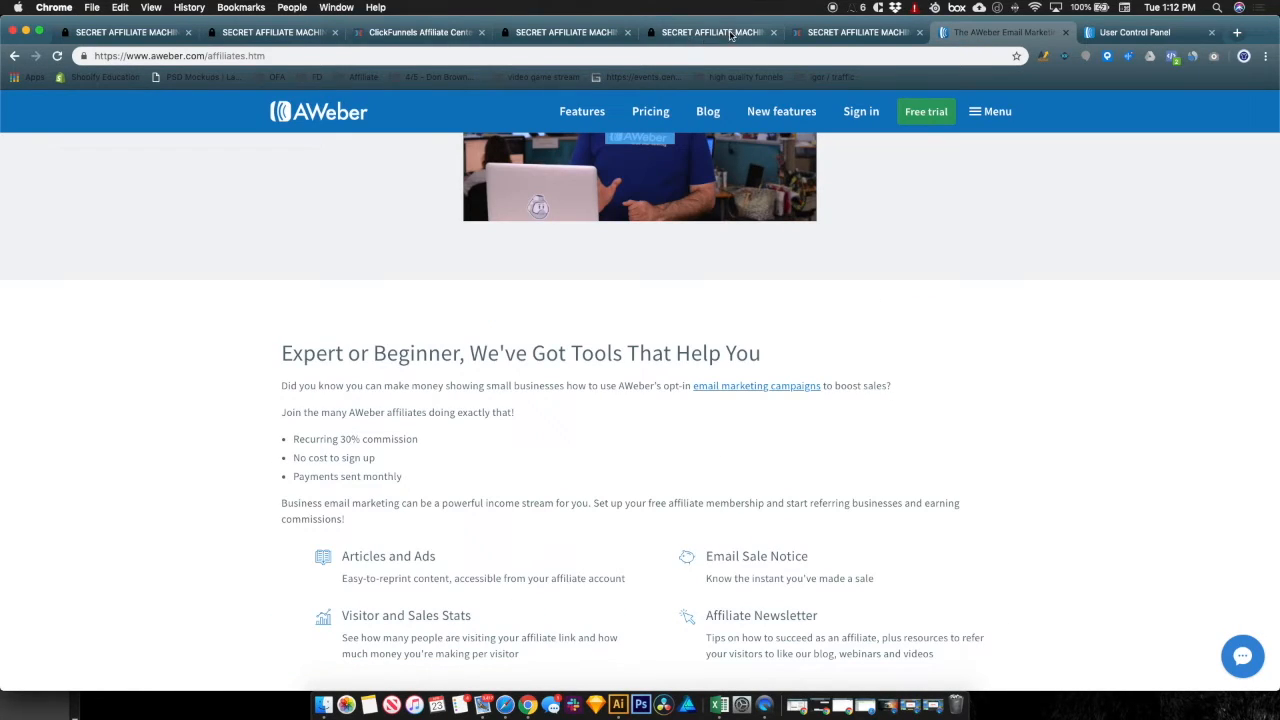
{"action": "left_click", "coordinate": [140, 36]}
{"action": "left_click", "coordinate": [878, 37]}
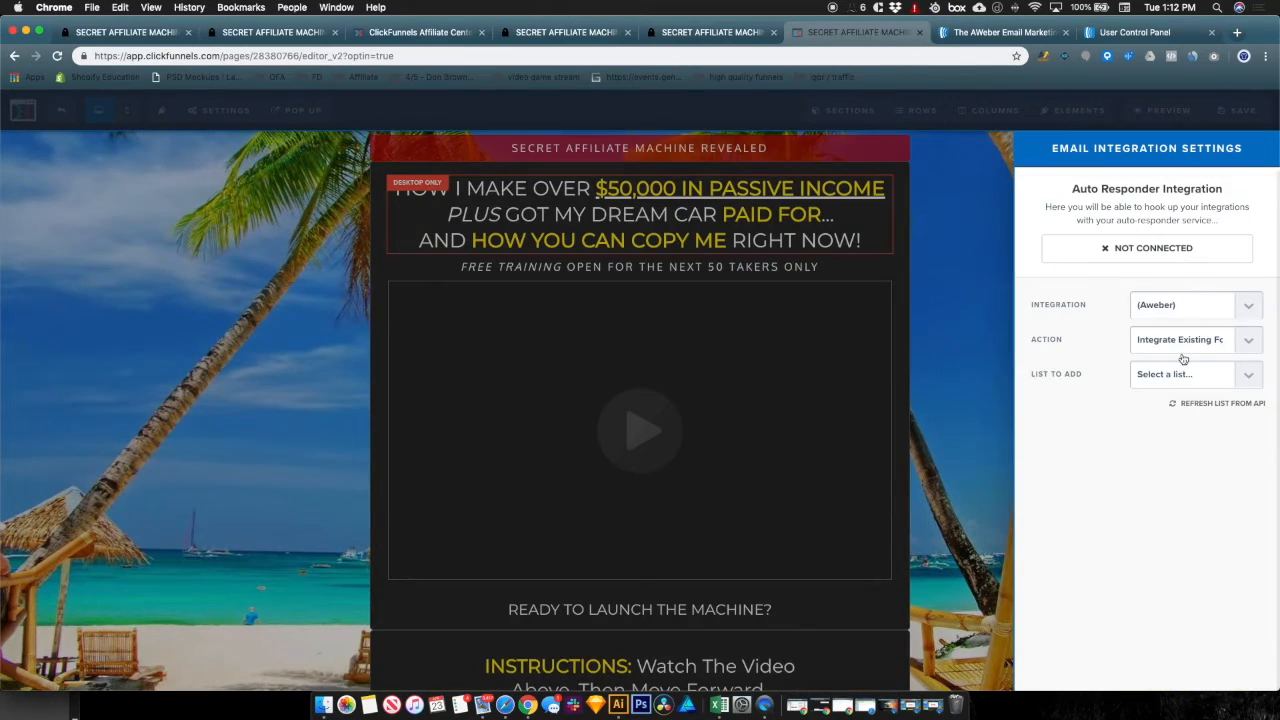
- Recheck the integration's list choices alongside the AWeber account home and the live opt-in page's fields
{"action": "left_click", "coordinate": [1200, 374]}
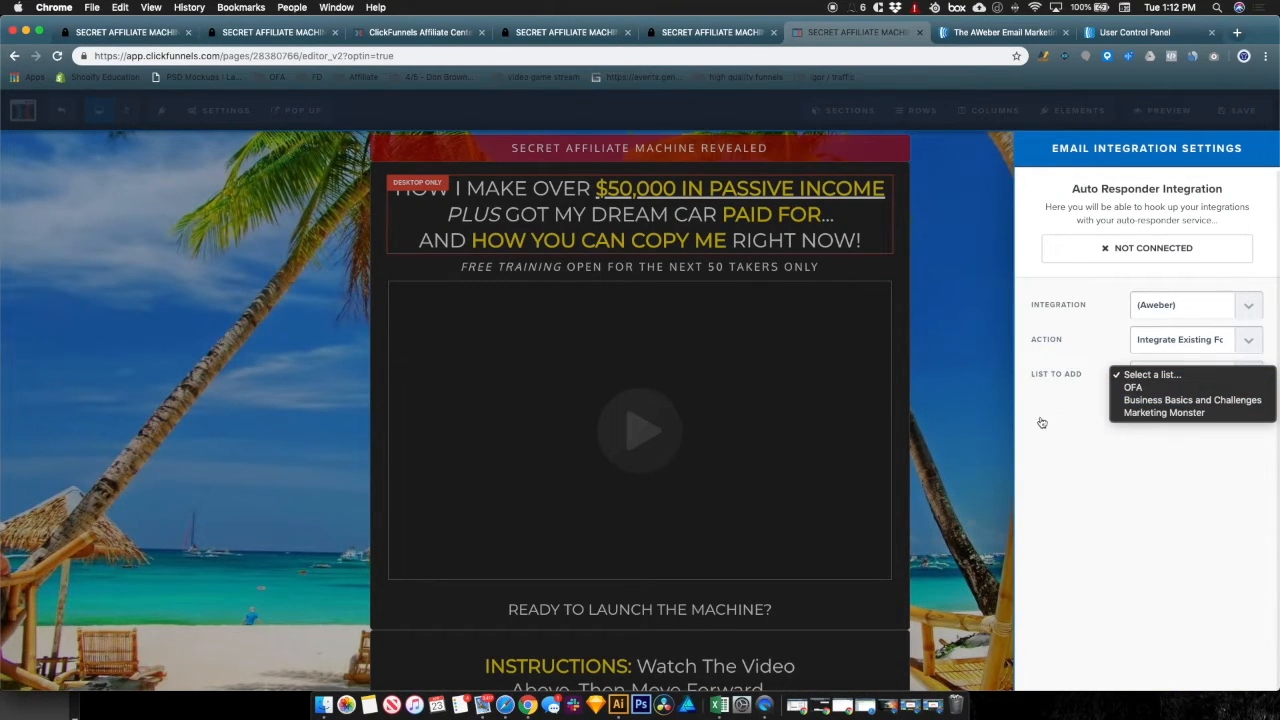
{"action": "left_click", "coordinate": [1108, 43]}
{"action": "left_click", "coordinate": [1108, 43]}
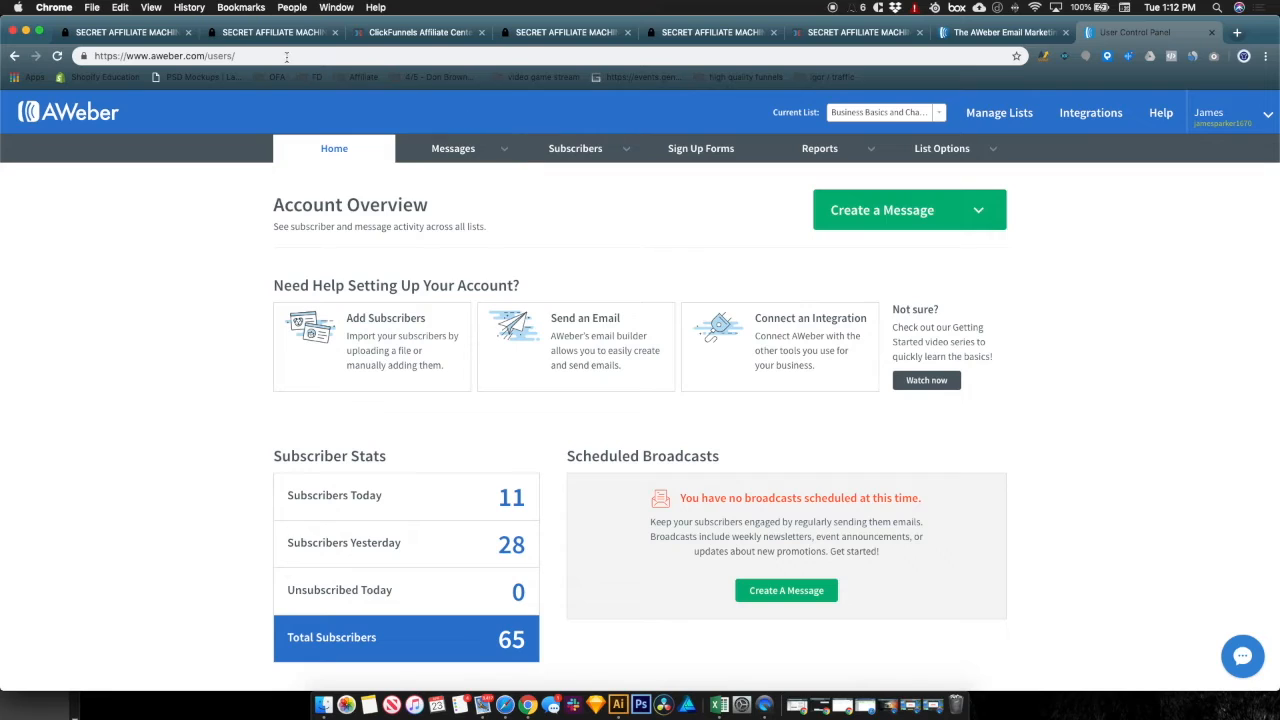
{"action": "left_click", "coordinate": [160, 32]}
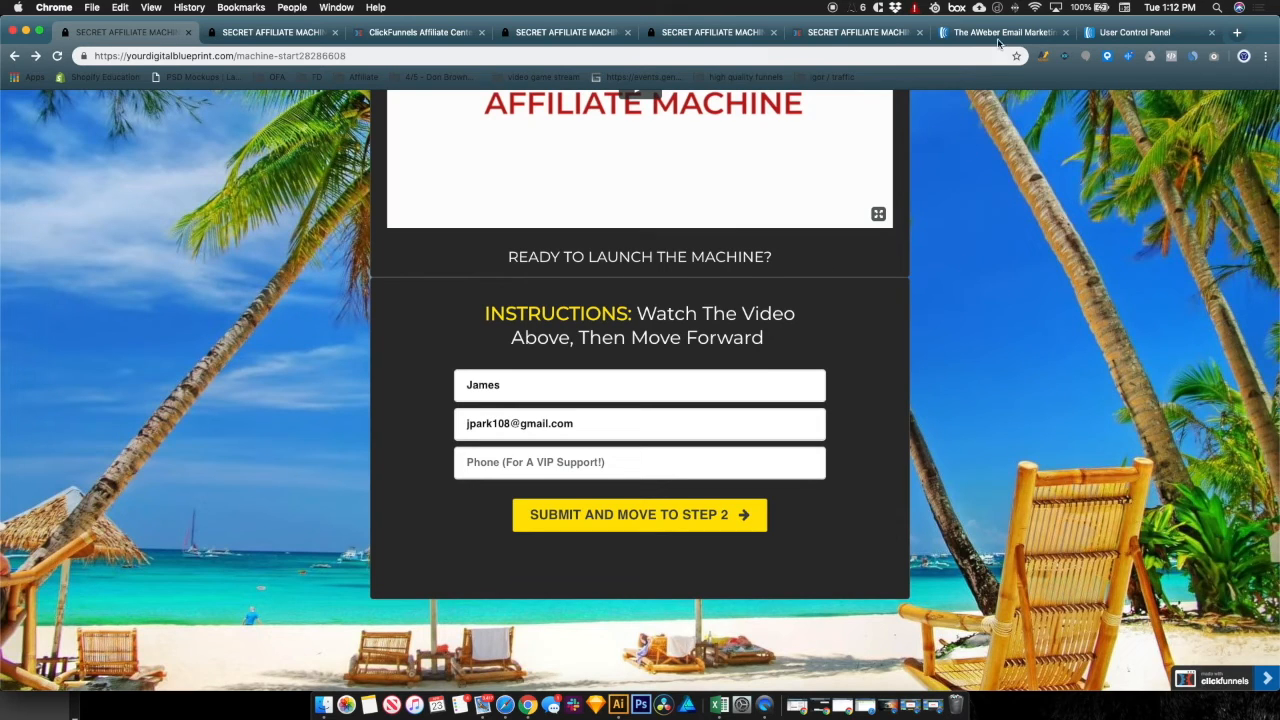
{"action": "left_click", "coordinate": [852, 32]}
{"action": "left_click", "coordinate": [1195, 378]}
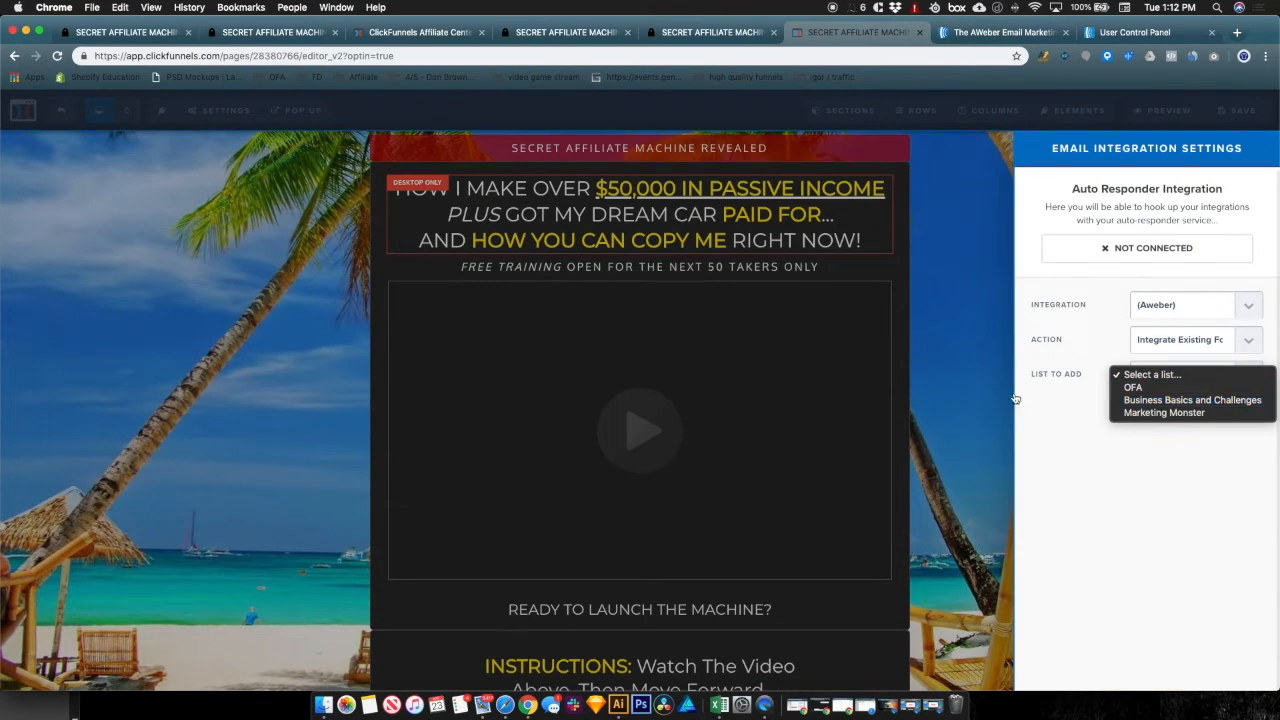
- Close the email integration settings without choosing a list and review the opt-in form's fields on the page
{"action": "left_click", "coordinate": [957, 373]}
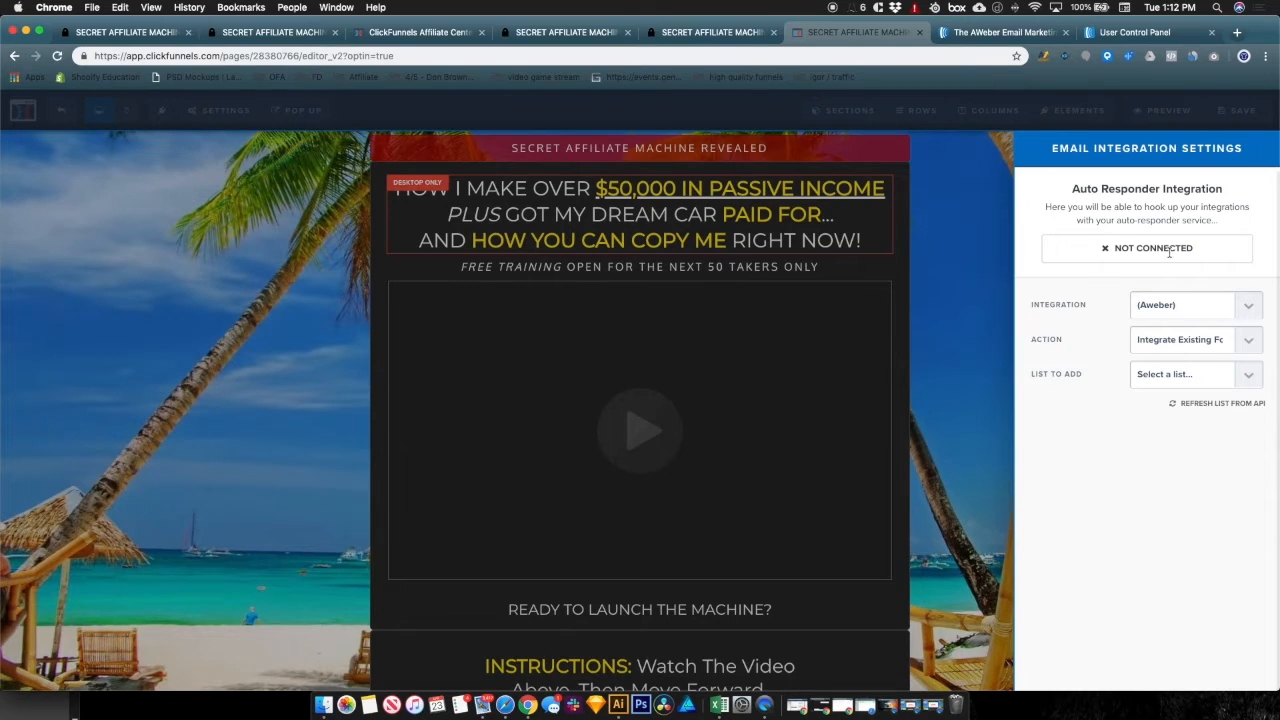
{"action": "left_click", "coordinate": [963, 373]}
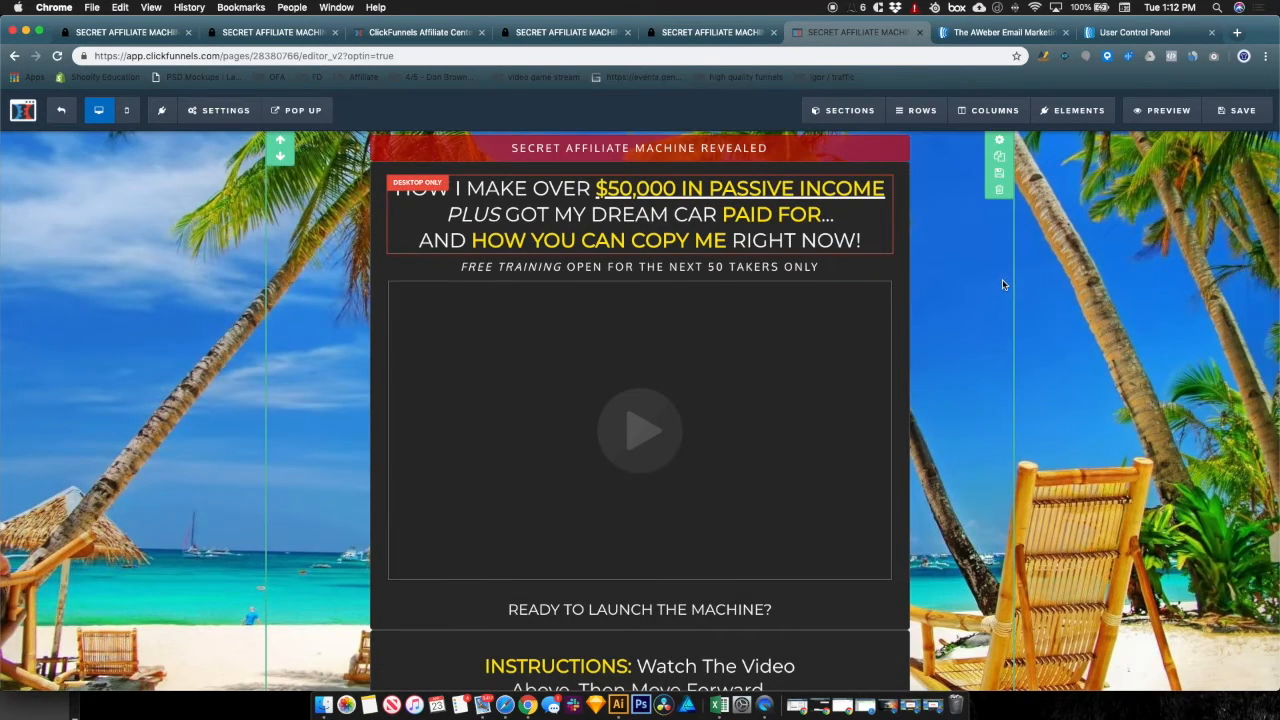
{"action": "scroll", "coordinate": [1003, 285], "scroll_direction": "down", "scroll_amount": 5}
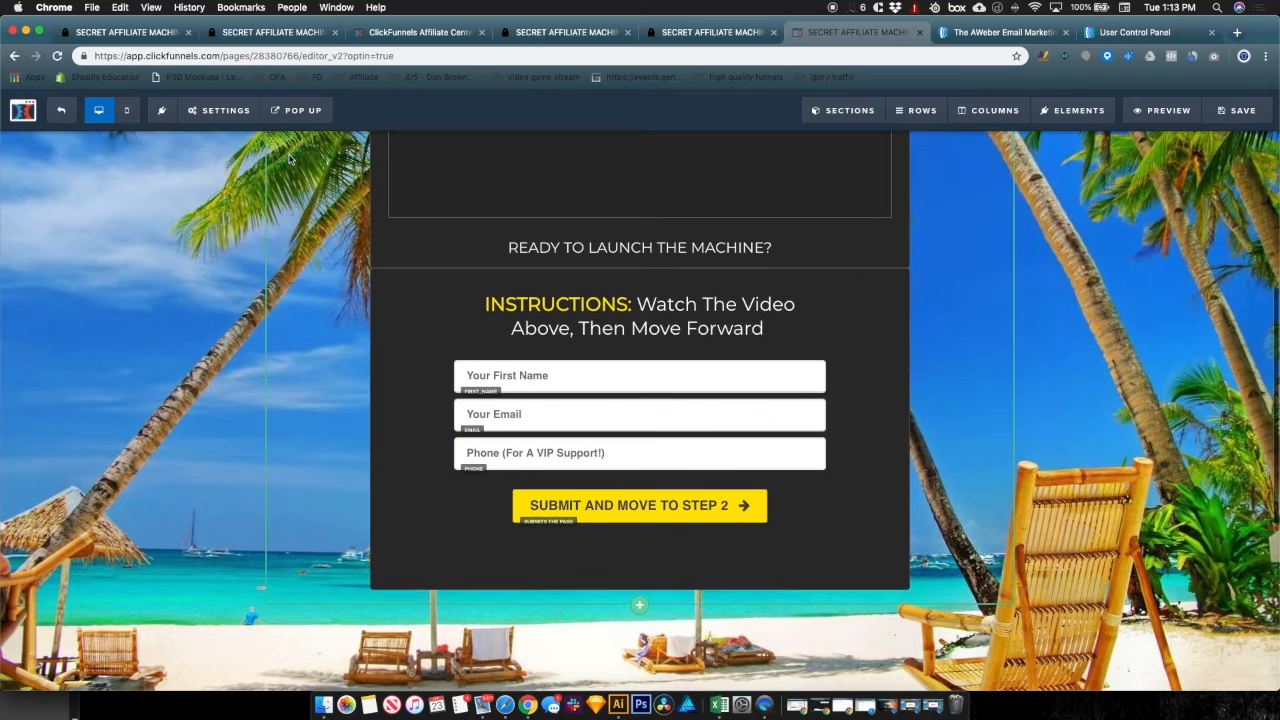
- Switch to AWeber and look over the subscriber stats and scheduled broadcasts in the account overview
{"action": "left_click", "coordinate": [1103, 39]}
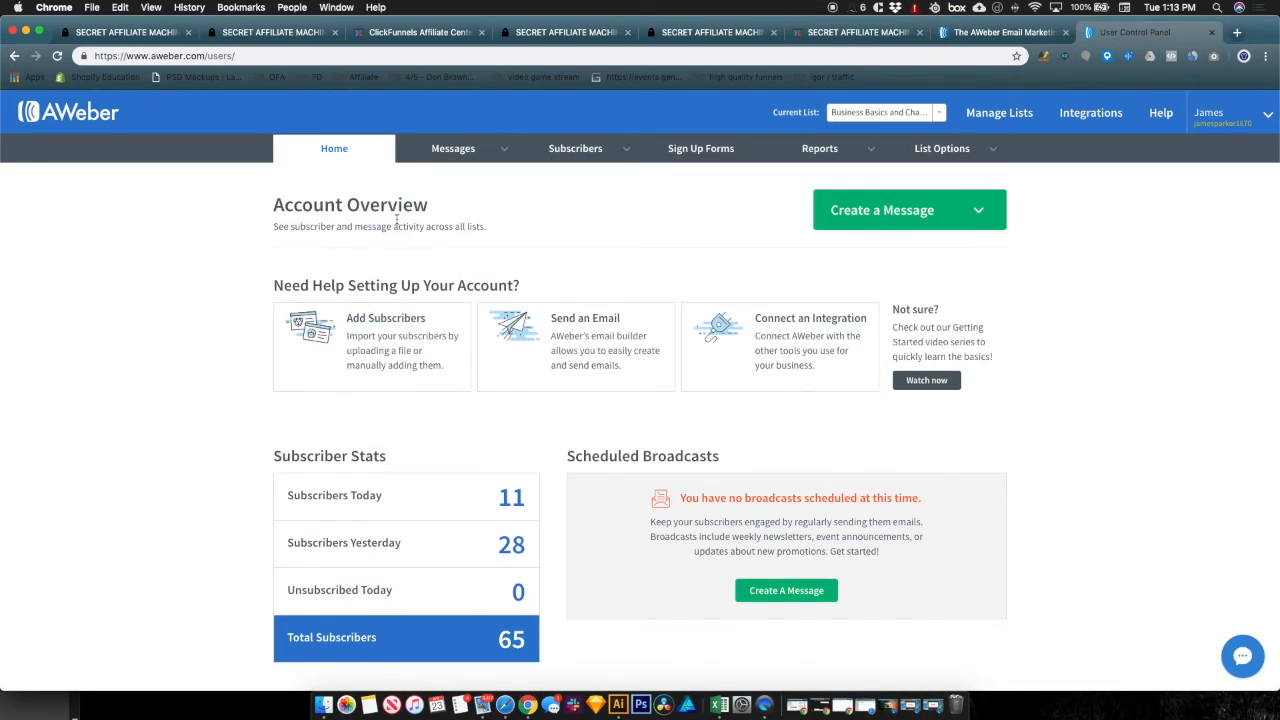
{"action": "left_click_drag", "start_coordinate": [474, 485], "coordinate": [751, 608]}
{"action": "left_click", "coordinate": [722, 551]}
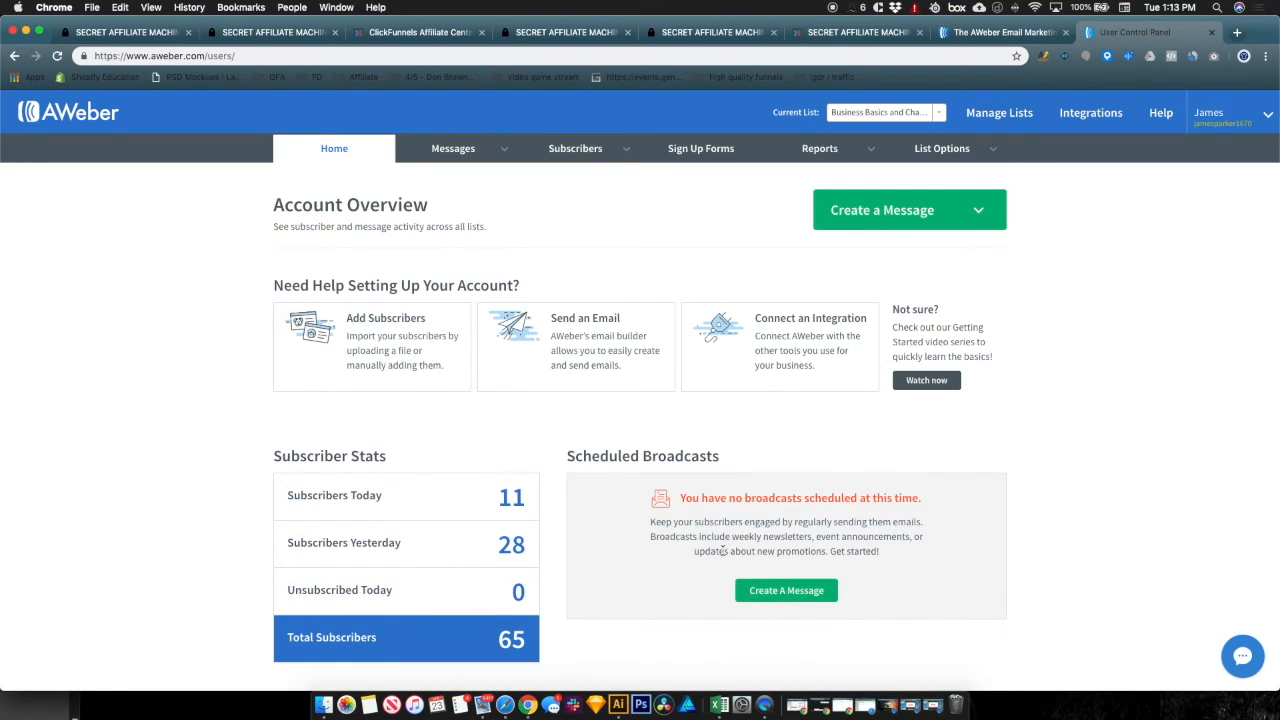